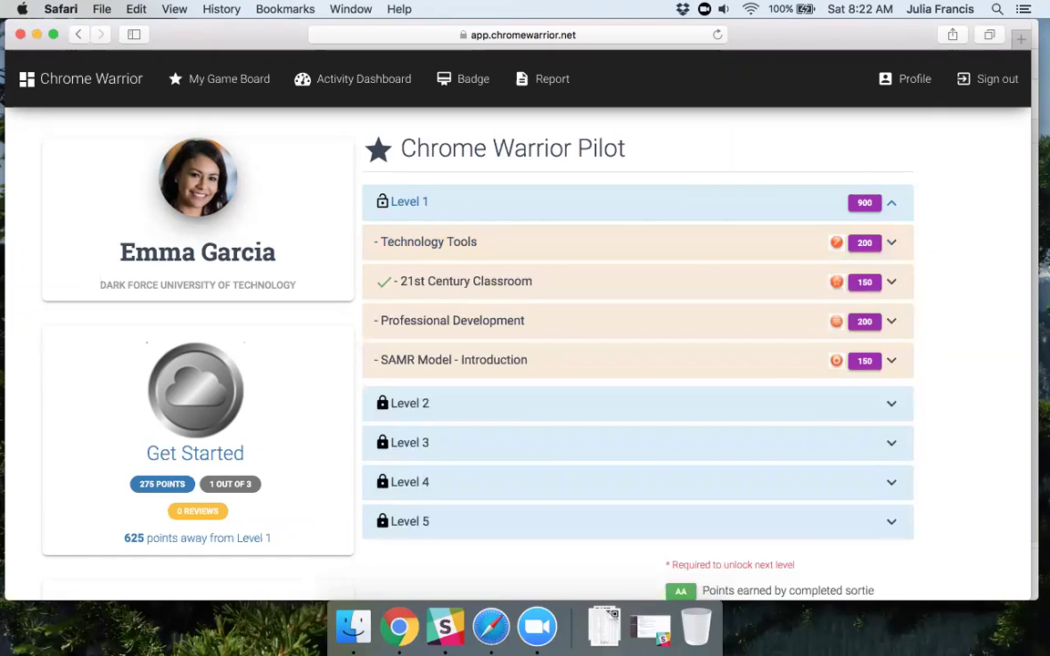
Step: Expand the Technology Tools category under Level 1 and look through its list of activities
{"action": "left_click", "coordinate": [893, 243]}
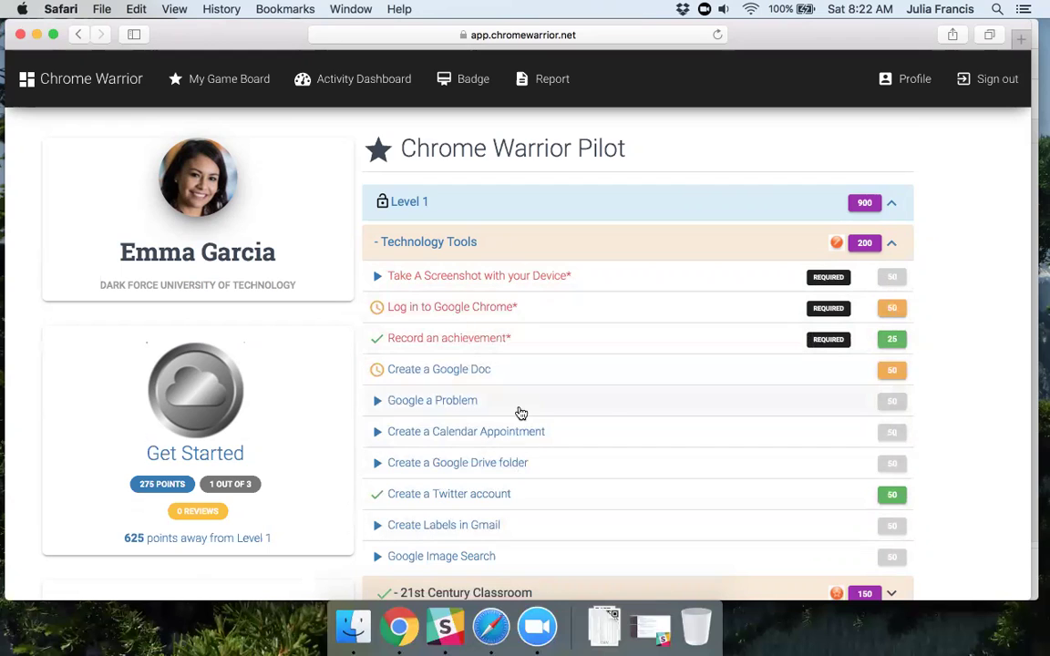
{"action": "scroll", "coordinate": [525, 364], "scroll_direction": "down", "scroll_amount": 3}
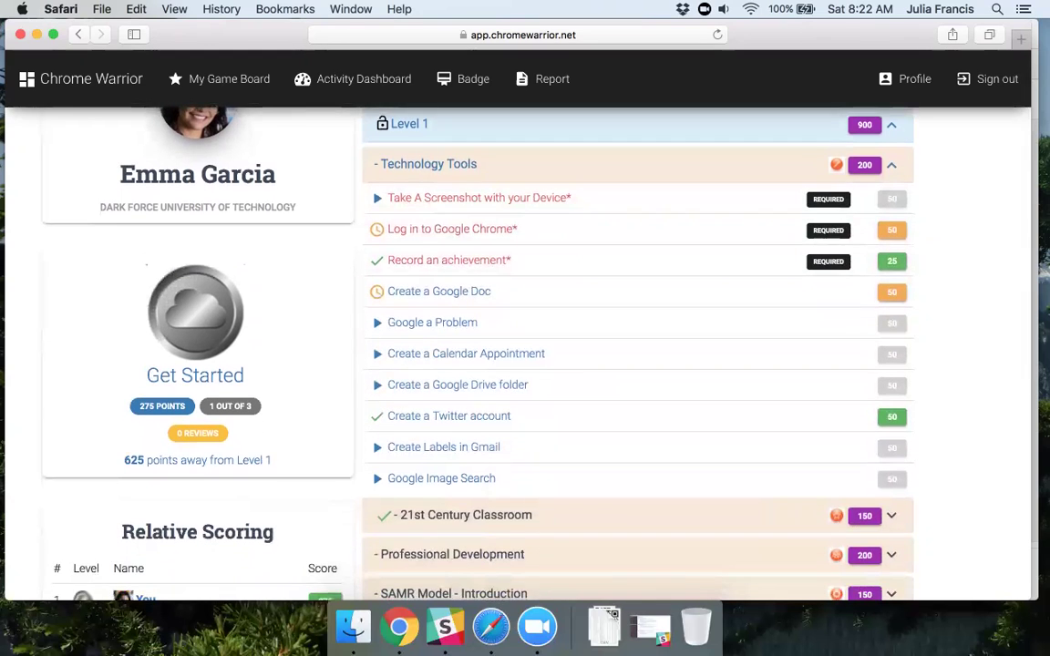
{"action": "scroll", "coordinate": [638, 364], "scroll_direction": "down", "scroll_amount": 1}
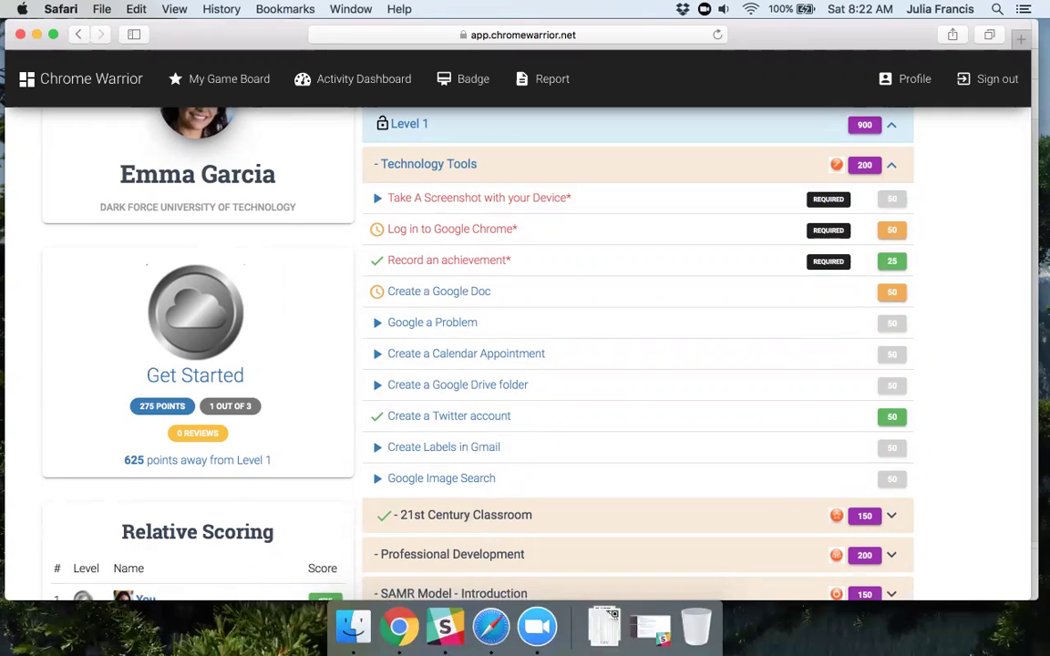
{"action": "scroll", "coordinate": [638, 346], "scroll_direction": "up", "scroll_amount": 1}
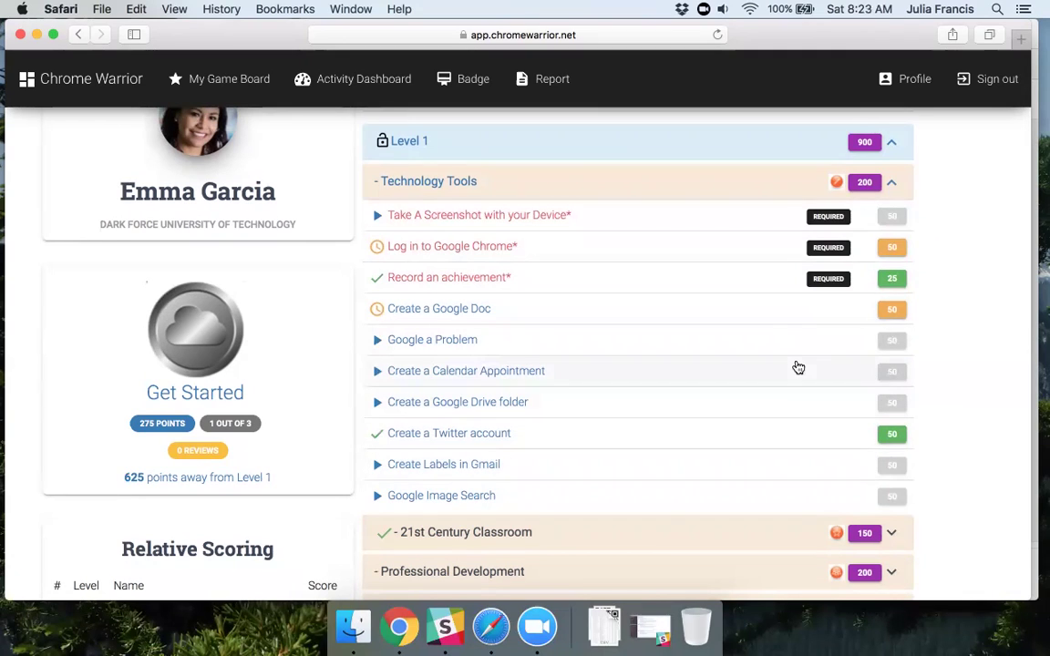
{"action": "scroll", "coordinate": [729, 346], "scroll_direction": "down", "scroll_amount": 1}
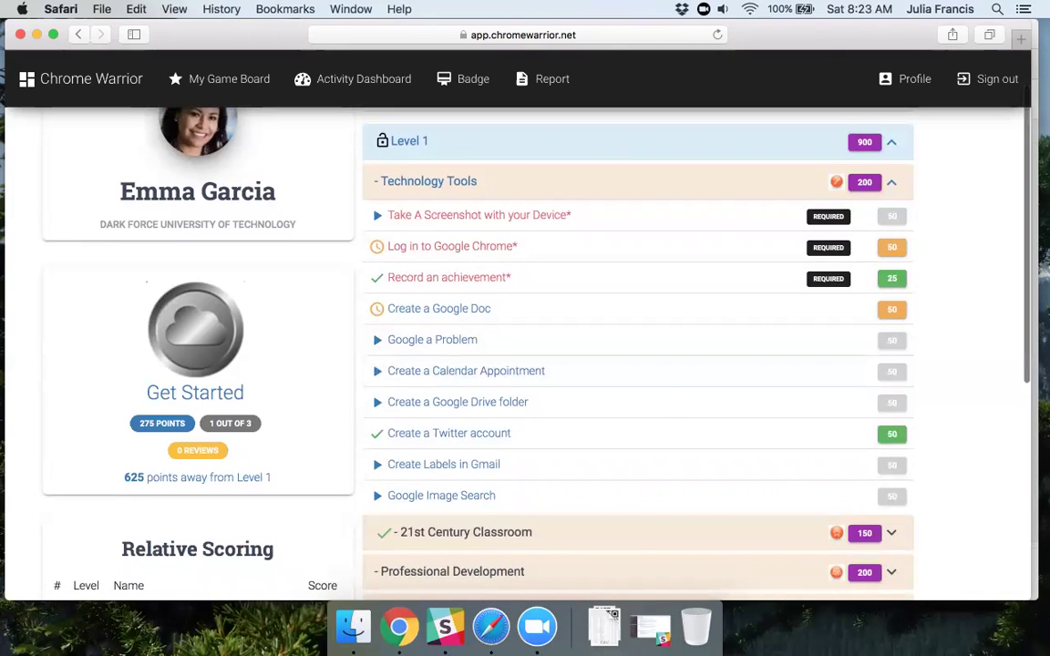
{"action": "scroll", "coordinate": [638, 356], "scroll_direction": "down", "scroll_amount": 1}
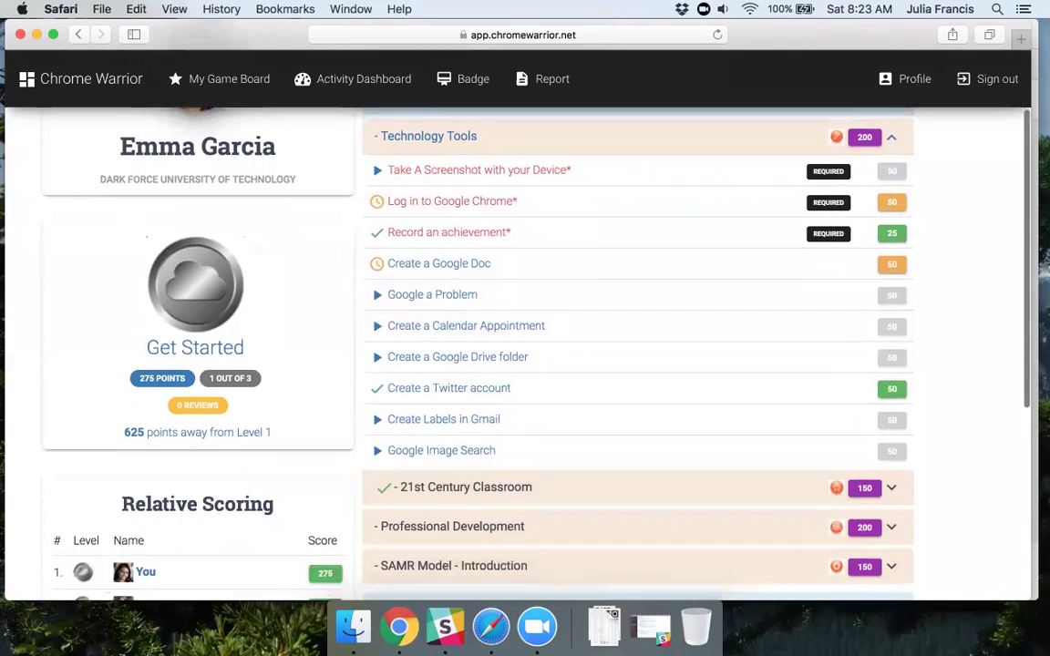
Step: Expand the 21st Century Classroom category, look through its activities and collapse it again
{"action": "scroll", "coordinate": [638, 356], "scroll_direction": "down", "scroll_amount": 2}
{"action": "scroll", "coordinate": [893, 433], "scroll_direction": "down", "scroll_amount": 1}
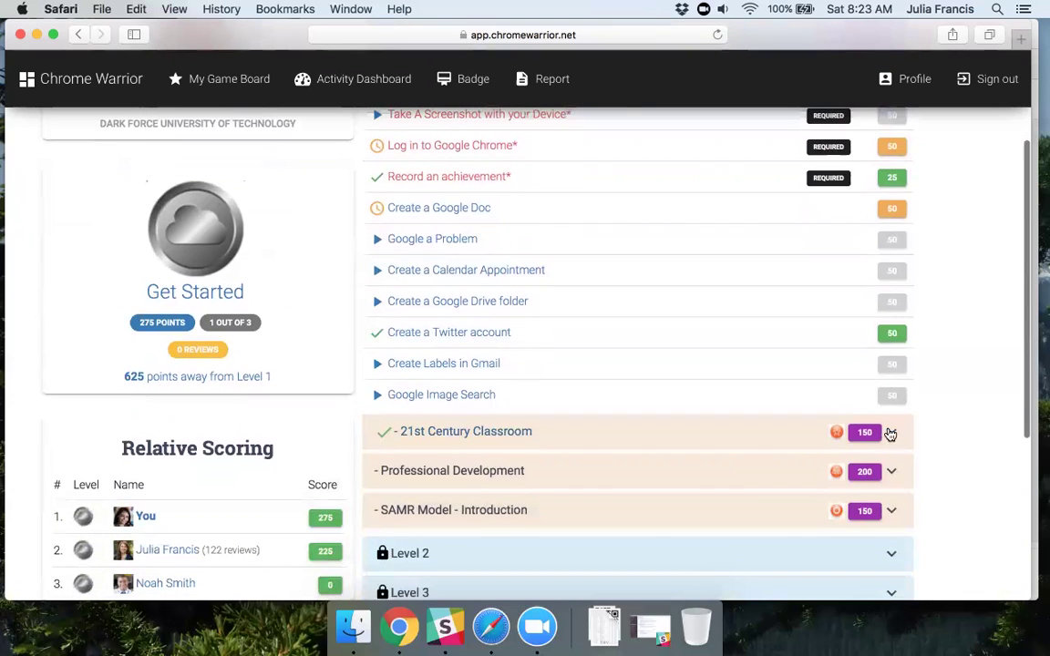
{"action": "left_click", "coordinate": [891, 434]}
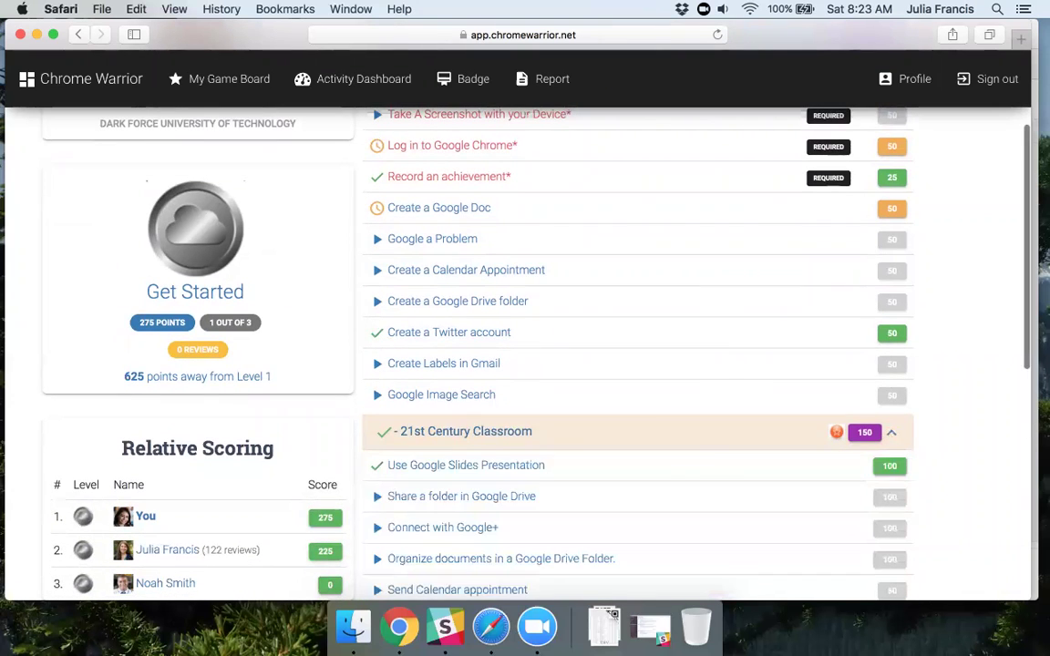
{"action": "scroll", "coordinate": [675, 346], "scroll_direction": "down", "scroll_amount": 3}
{"action": "scroll", "coordinate": [679, 346], "scroll_direction": "down", "scroll_amount": 2}
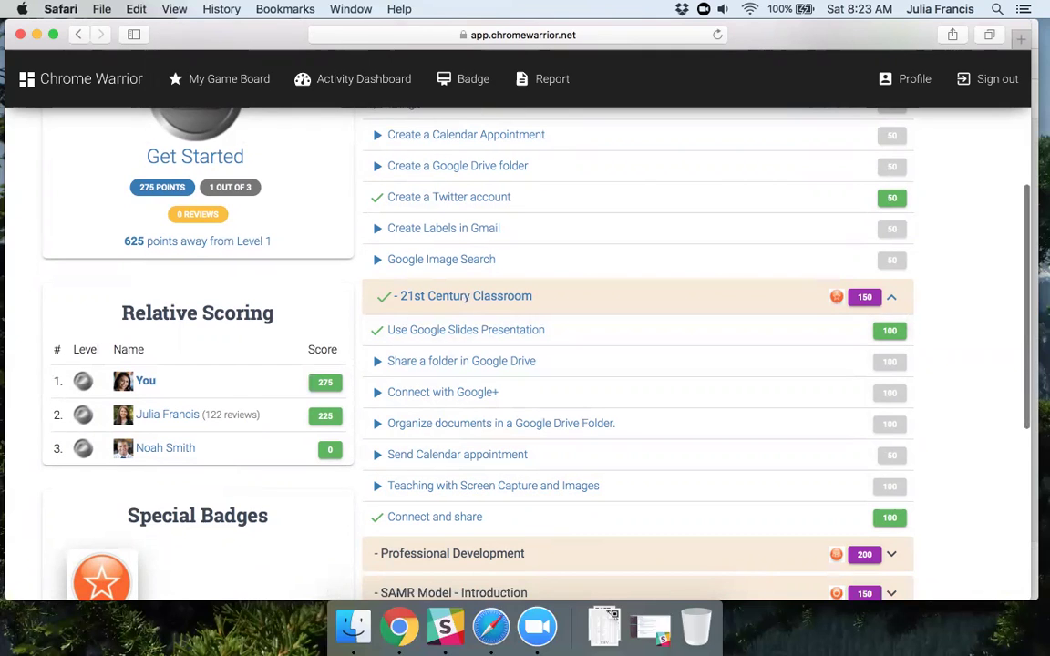
{"action": "scroll", "coordinate": [908, 375], "scroll_direction": "up", "scroll_amount": 3}
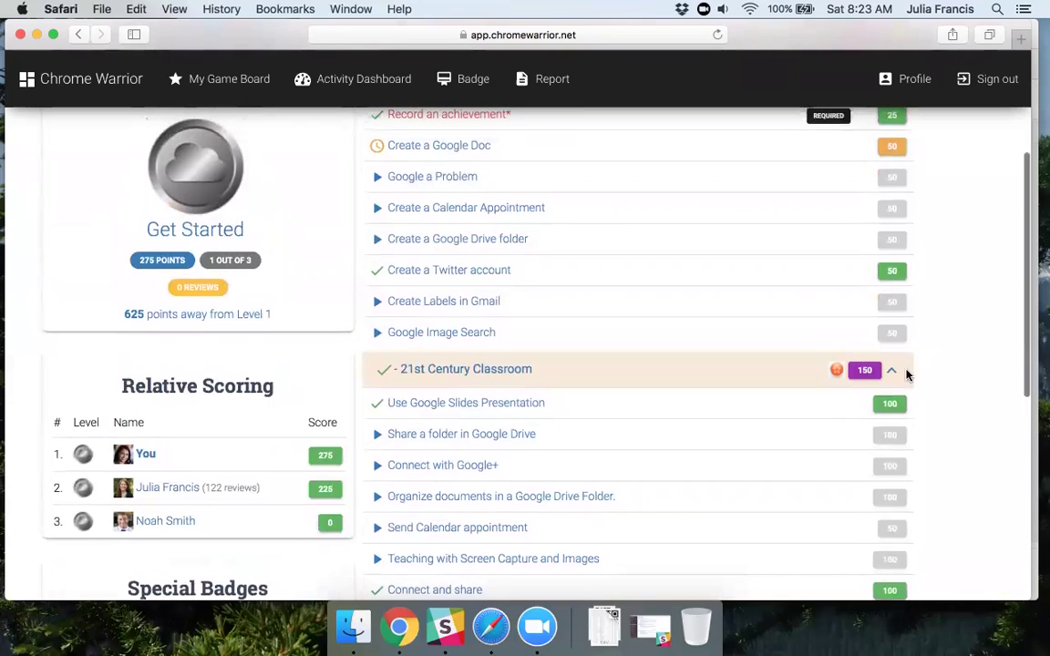
{"action": "left_click", "coordinate": [894, 372]}
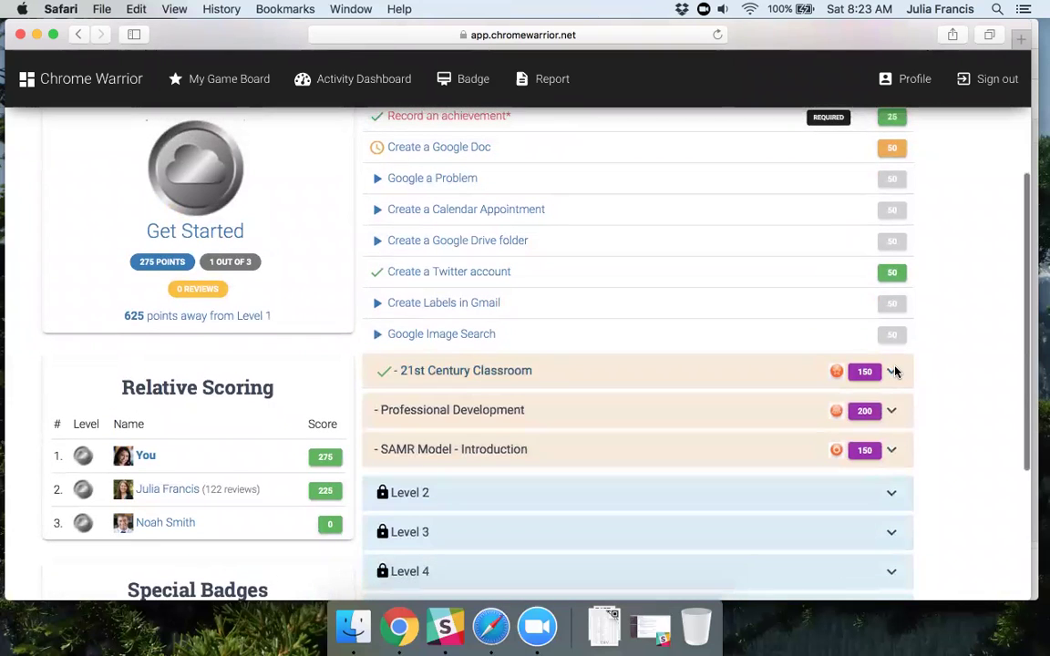
Step: Open the required activity "Take A Screenshot with your Device" in the Technology Tools category
{"action": "scroll", "coordinate": [450, 209], "scroll_direction": "up", "scroll_amount": 3}
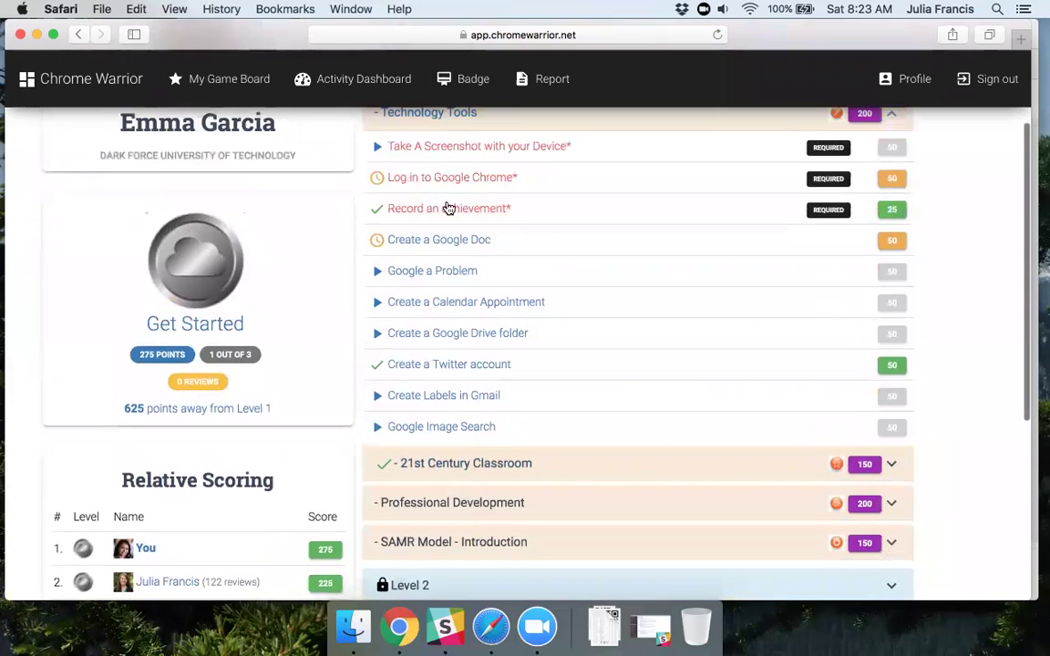
{"action": "scroll", "coordinate": [449, 209], "scroll_direction": "up", "scroll_amount": 3}
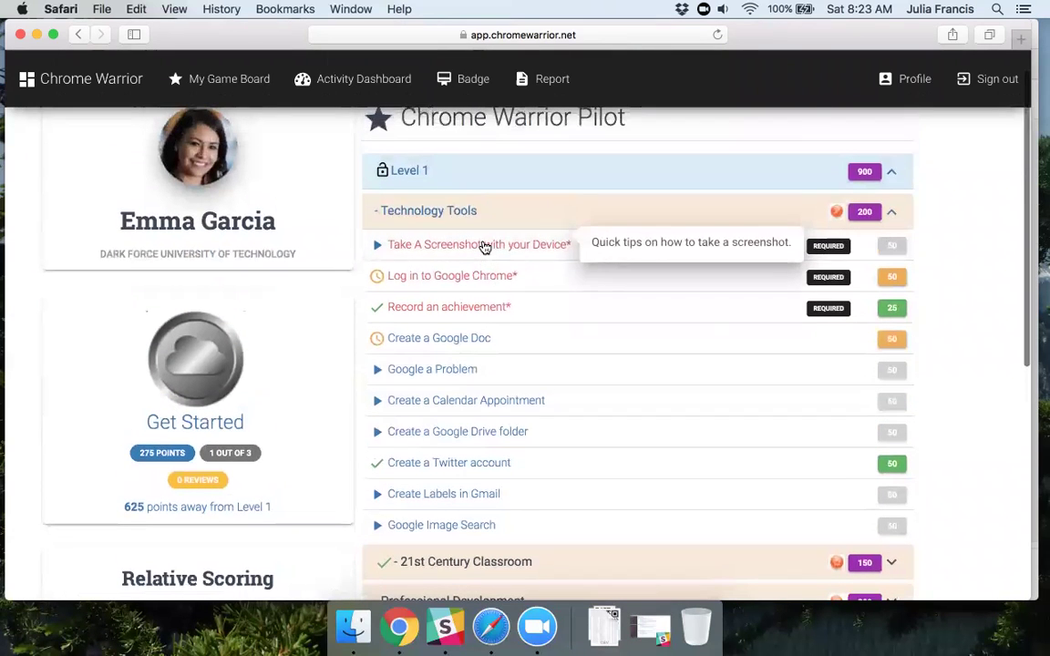
{"action": "scroll", "coordinate": [485, 247], "scroll_direction": "up", "scroll_amount": 2}
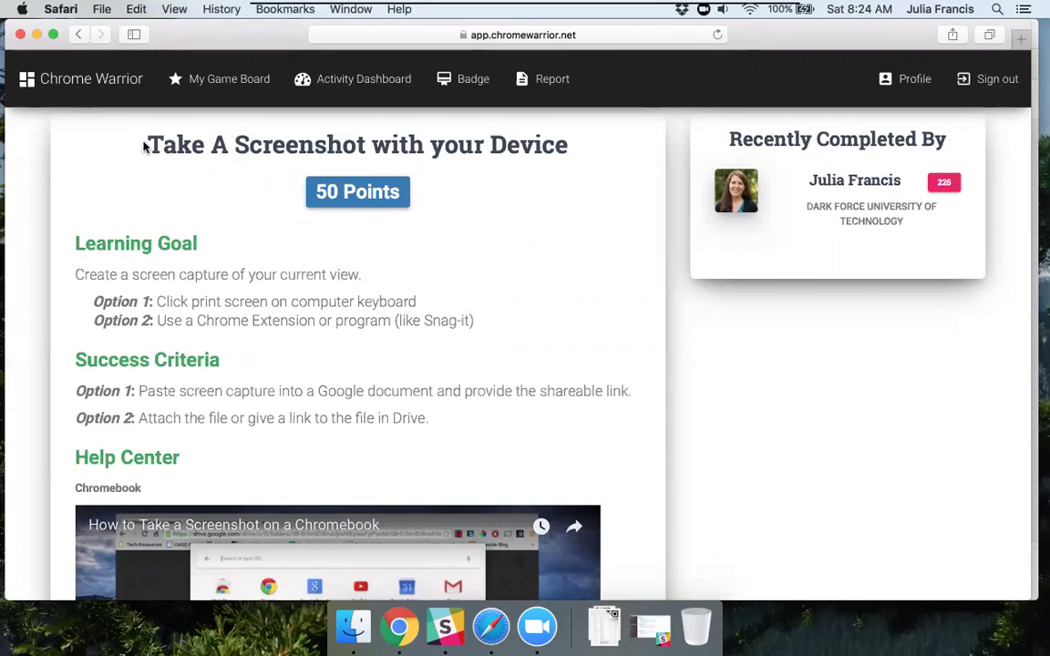
Step: Highlight the activity's title and the start of its Learning Goal section
{"action": "left_click_drag", "start_coordinate": [149, 144], "coordinate": [563, 150]}
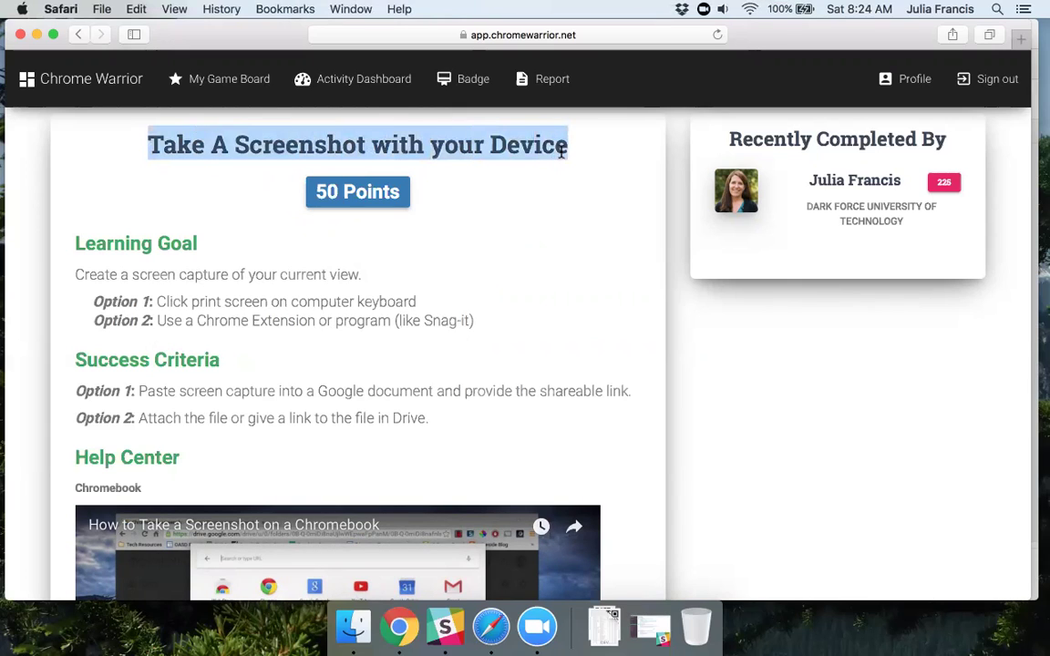
{"action": "left_click", "coordinate": [308, 203]}
{"action": "scroll", "coordinate": [422, 242], "scroll_direction": "down", "scroll_amount": 1}
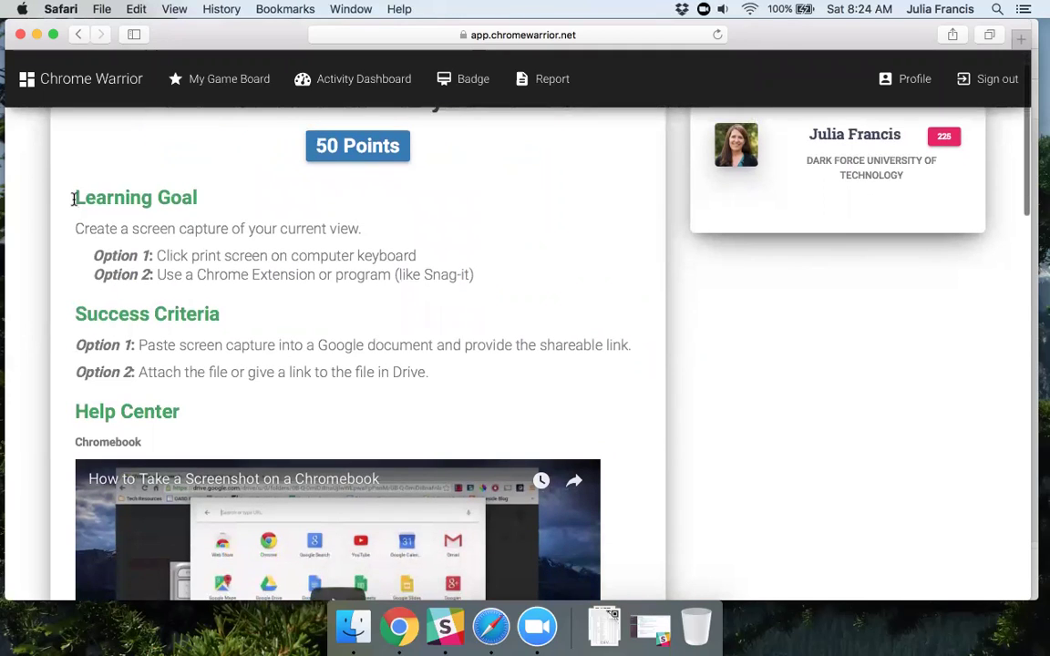
{"action": "left_click_drag", "start_coordinate": [80, 201], "coordinate": [131, 256]}
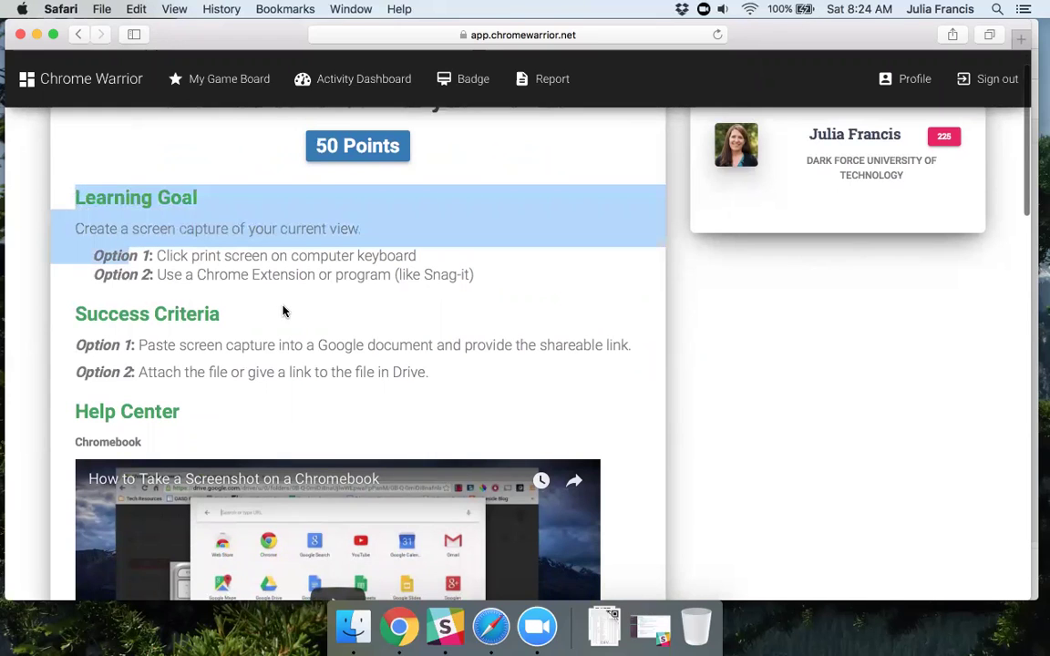
Step: Look through the Help Center screenshot videos for Chromebook, MacAir/MacPro and Windows/Laptop/PC
{"action": "scroll", "coordinate": [284, 312], "scroll_direction": "down", "scroll_amount": 3}
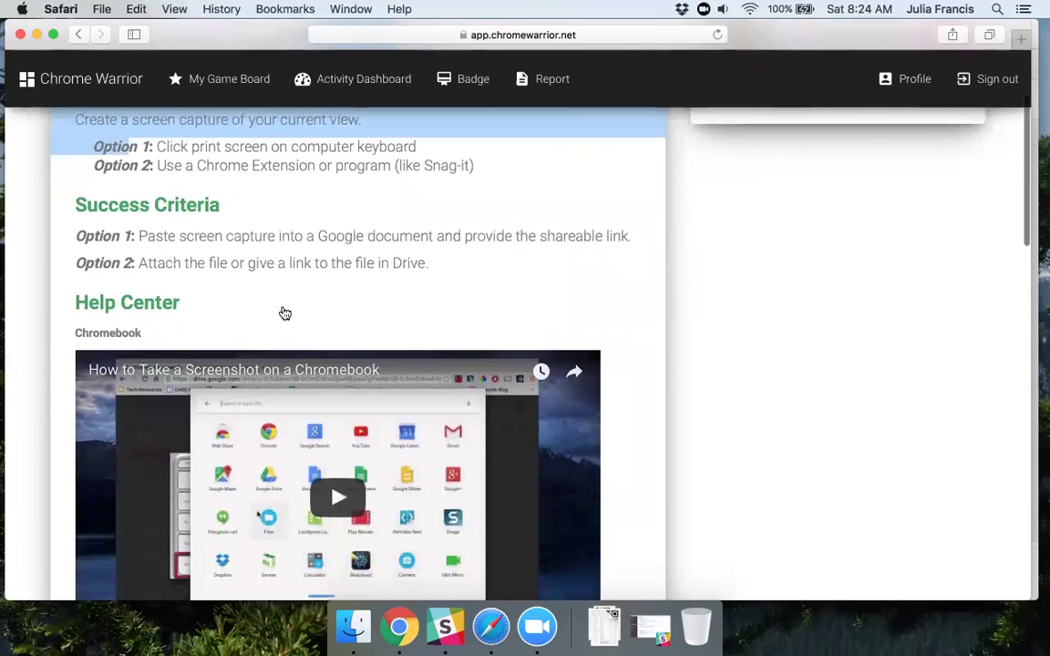
{"action": "scroll", "coordinate": [285, 313], "scroll_direction": "down", "scroll_amount": 2}
{"action": "scroll", "coordinate": [284, 313], "scroll_direction": "down", "scroll_amount": 3}
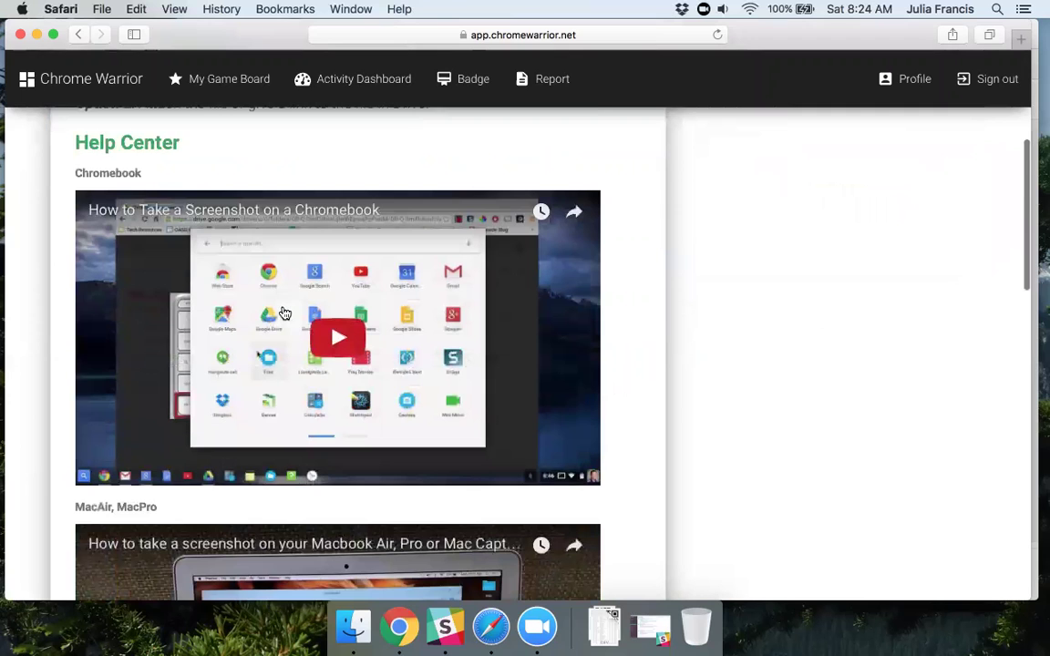
{"action": "scroll", "coordinate": [285, 313], "scroll_direction": "down", "scroll_amount": 3}
{"action": "scroll", "coordinate": [285, 314], "scroll_direction": "down", "scroll_amount": 6}
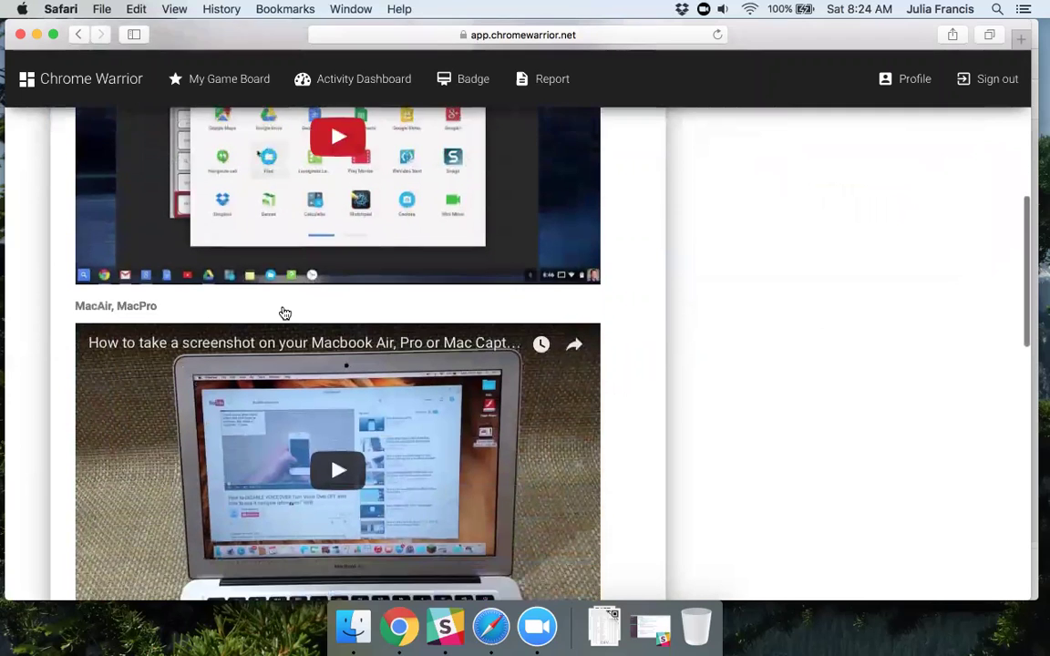
{"action": "scroll", "coordinate": [292, 306], "scroll_direction": "down", "scroll_amount": 2}
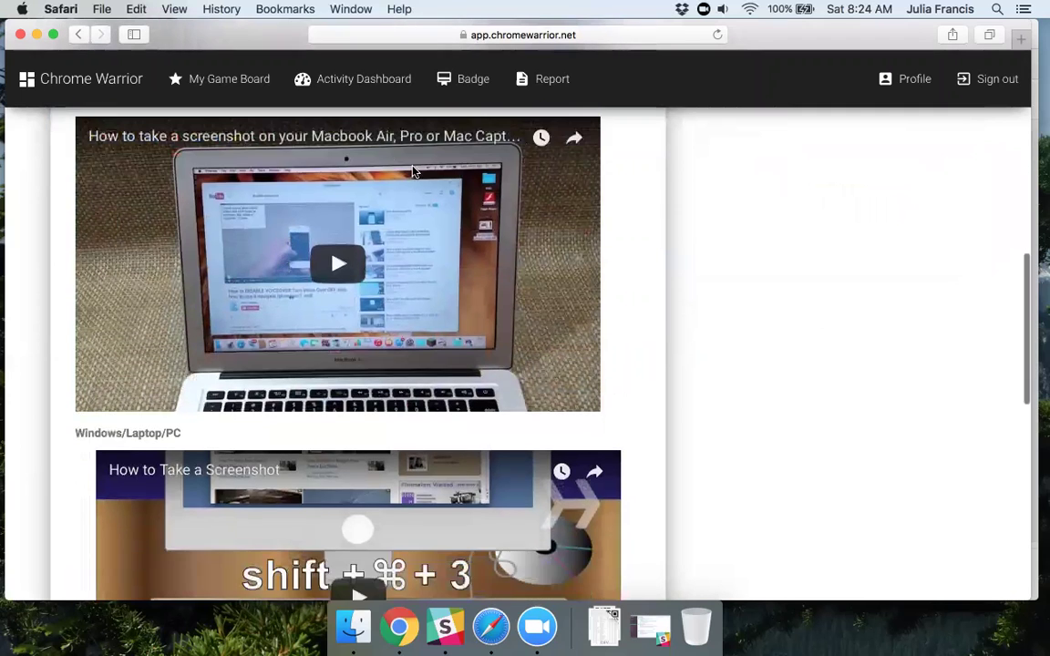
{"action": "scroll", "coordinate": [374, 144], "scroll_direction": "down", "scroll_amount": 3}
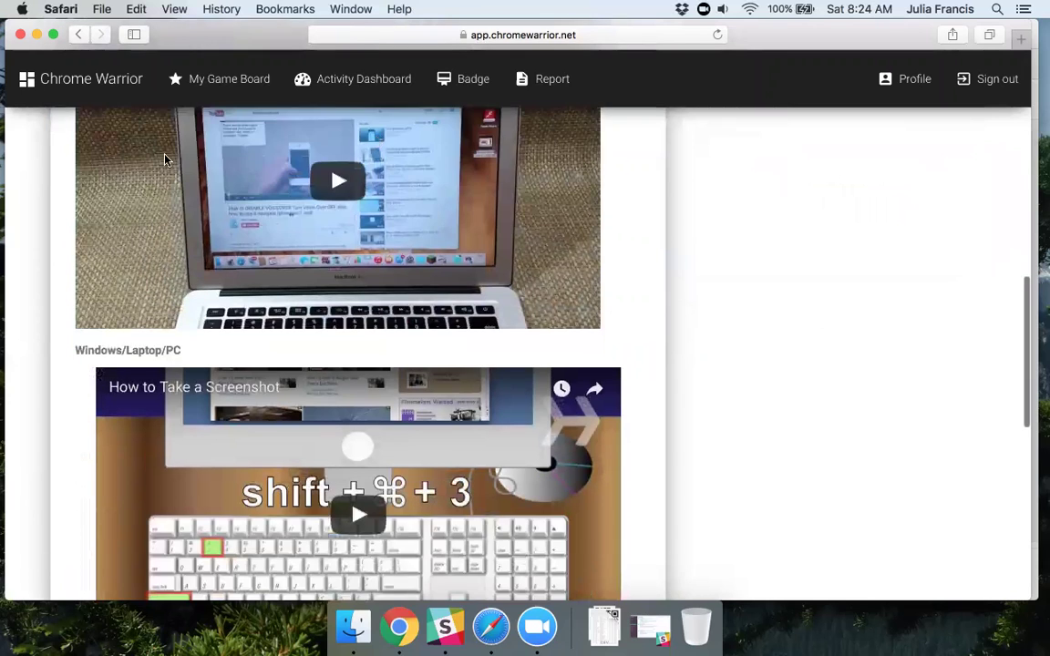
{"action": "scroll", "coordinate": [273, 145], "scroll_direction": "down", "scroll_amount": 3}
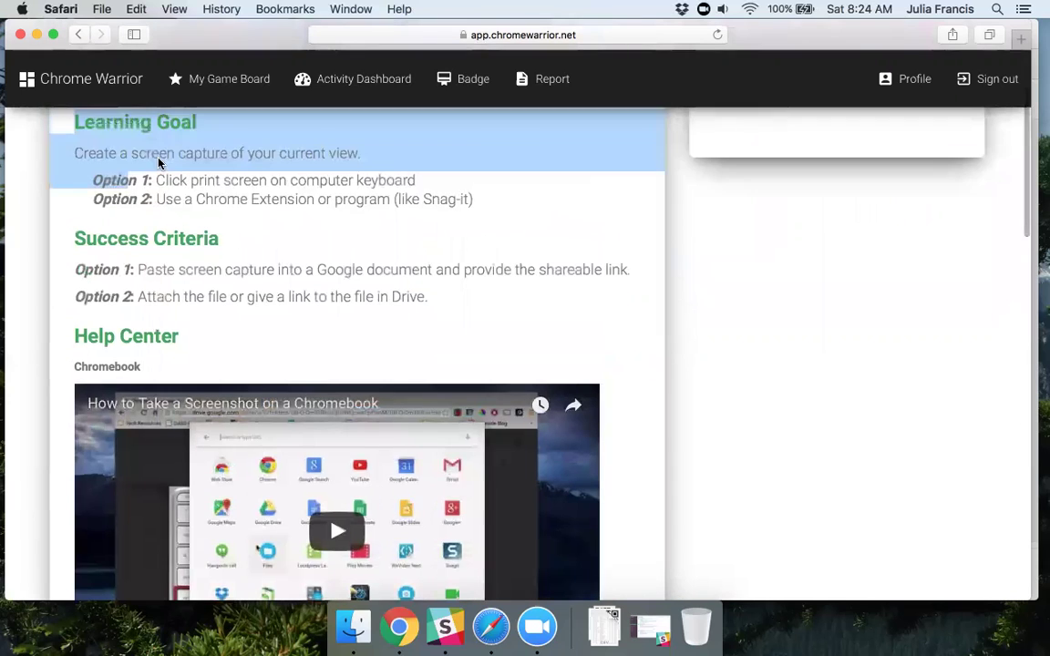
Step: Highlight the Learning Goal heading and review the activity's Learning Goal, Success Criteria and Help Center sections
{"action": "scroll", "coordinate": [36, 198], "scroll_direction": "up", "scroll_amount": 2}
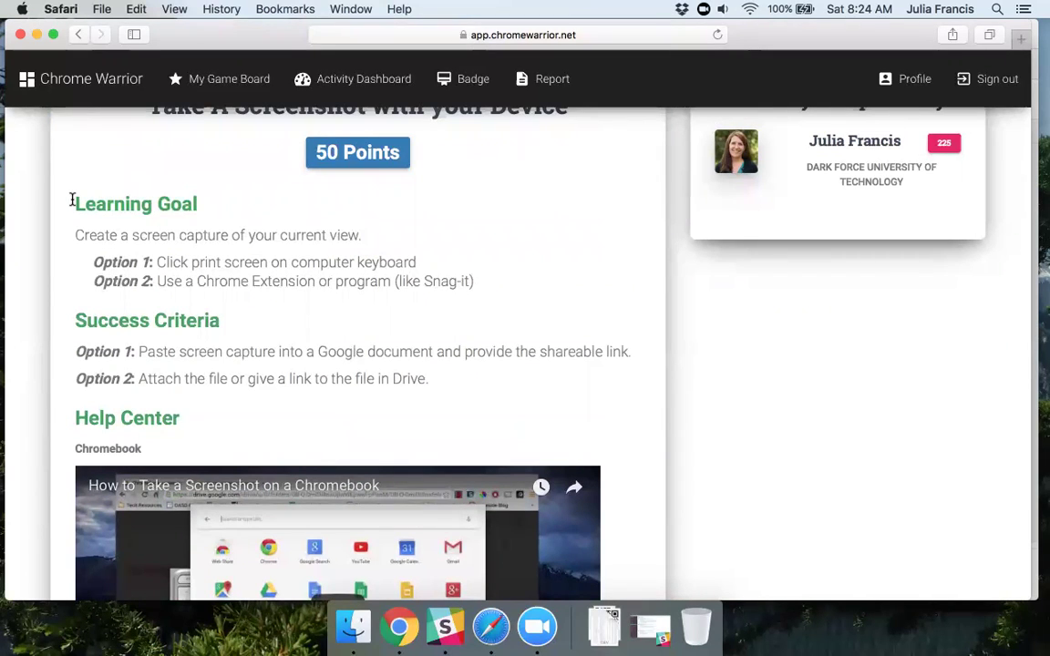
{"action": "left_click_drag", "start_coordinate": [72, 200], "coordinate": [197, 202]}
{"action": "left_click", "coordinate": [204, 208]}
{"action": "scroll", "coordinate": [186, 418], "scroll_direction": "up", "scroll_amount": 1}
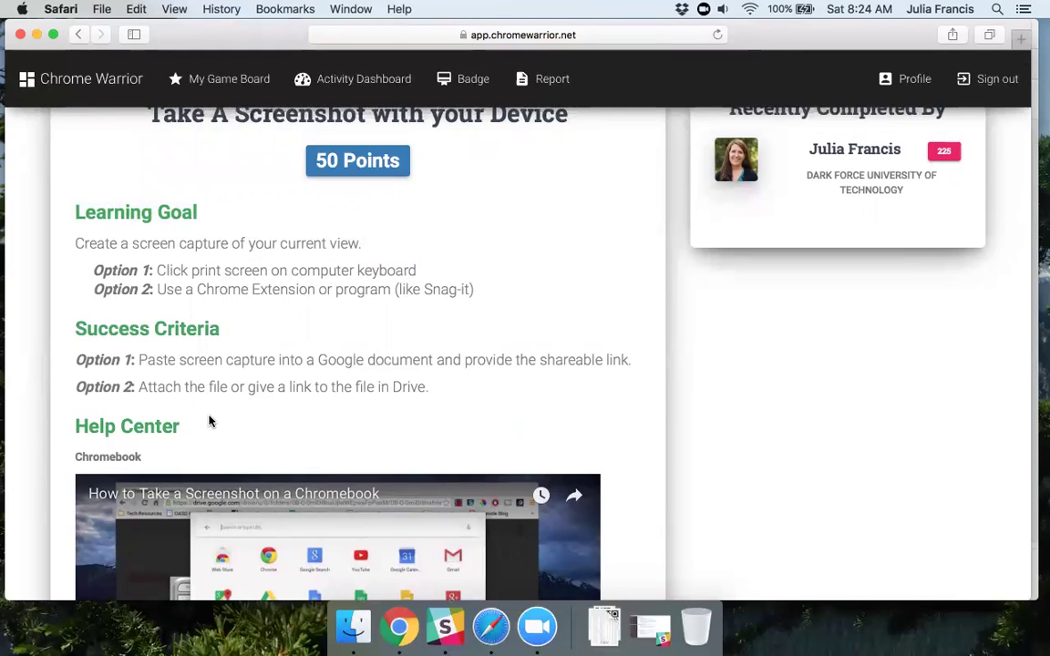
{"action": "scroll", "coordinate": [209, 421], "scroll_direction": "down", "scroll_amount": 3}
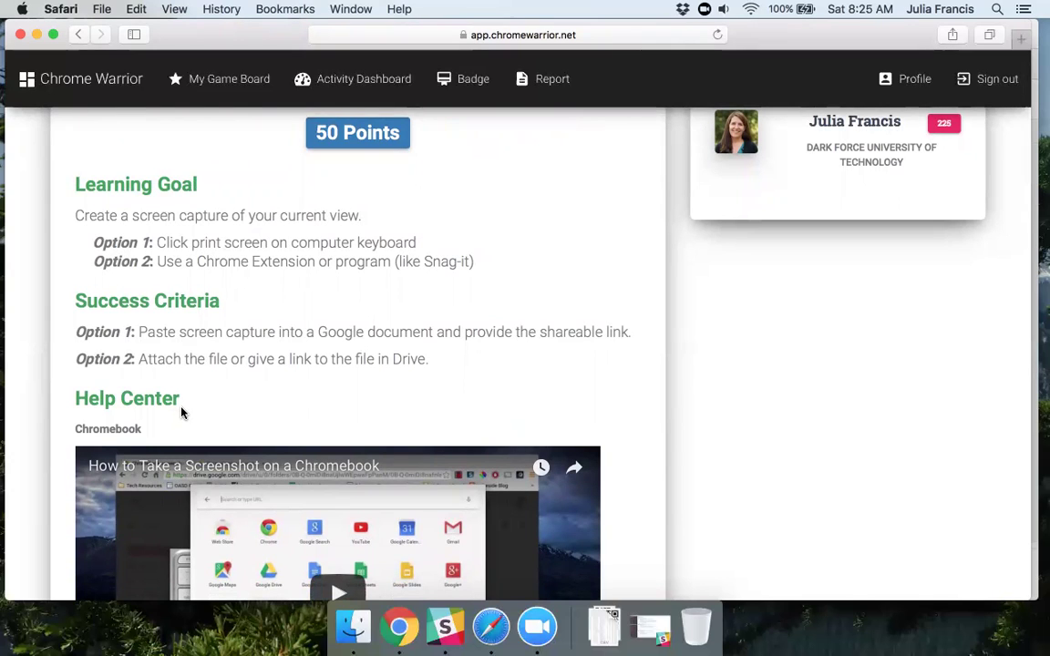
{"action": "scroll", "coordinate": [359, 380], "scroll_direction": "down", "scroll_amount": 3}
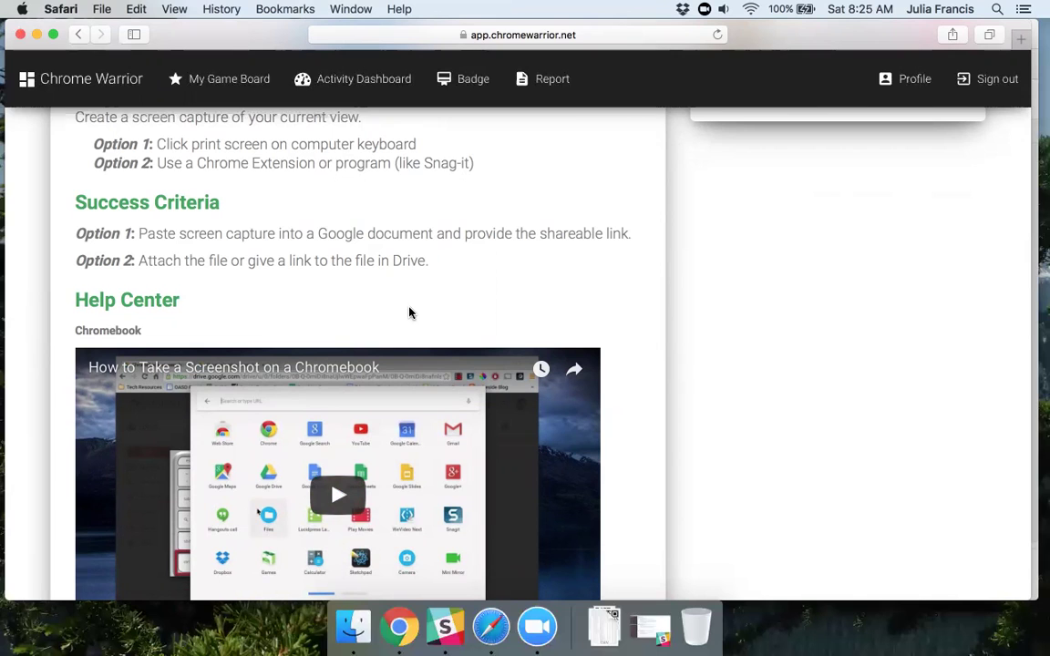
{"action": "scroll", "coordinate": [409, 313], "scroll_direction": "up", "scroll_amount": 4}
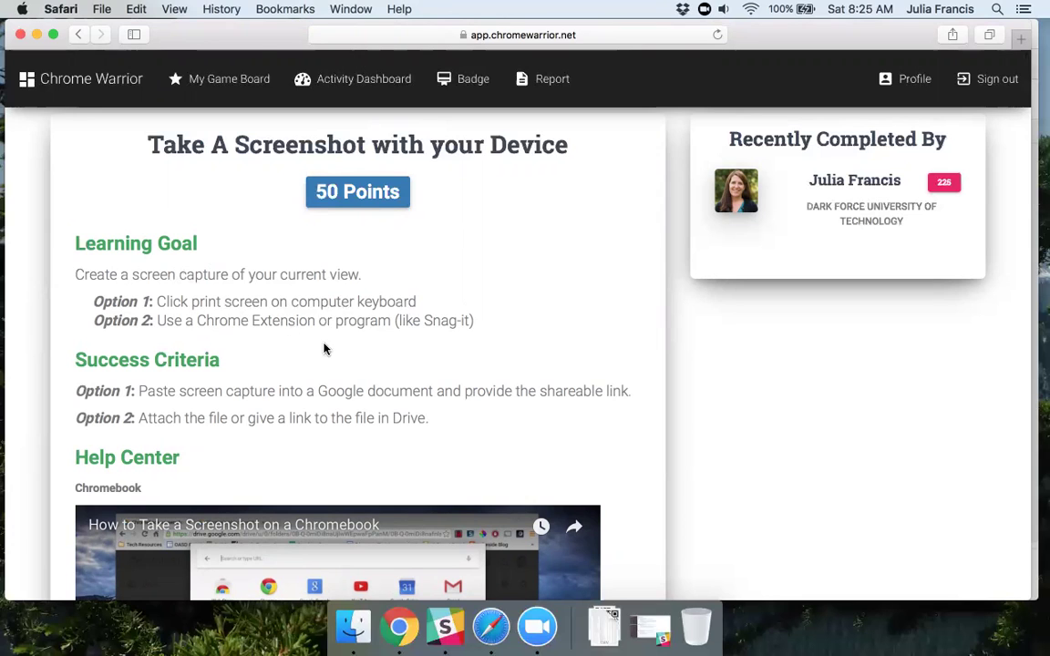
Step: Capture a screenshot of the page area around the last help video and the Record Achievement form's description field
{"action": "scroll", "coordinate": [324, 349], "scroll_direction": "down", "scroll_amount": 2}
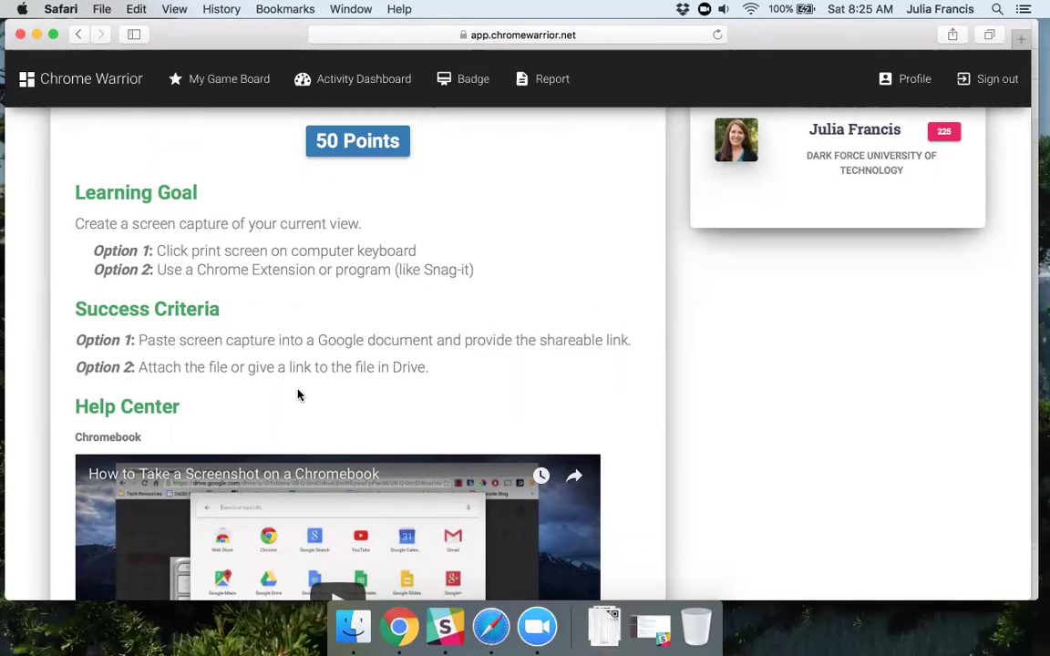
{"action": "scroll", "coordinate": [605, 329], "scroll_direction": "down", "scroll_amount": 5}
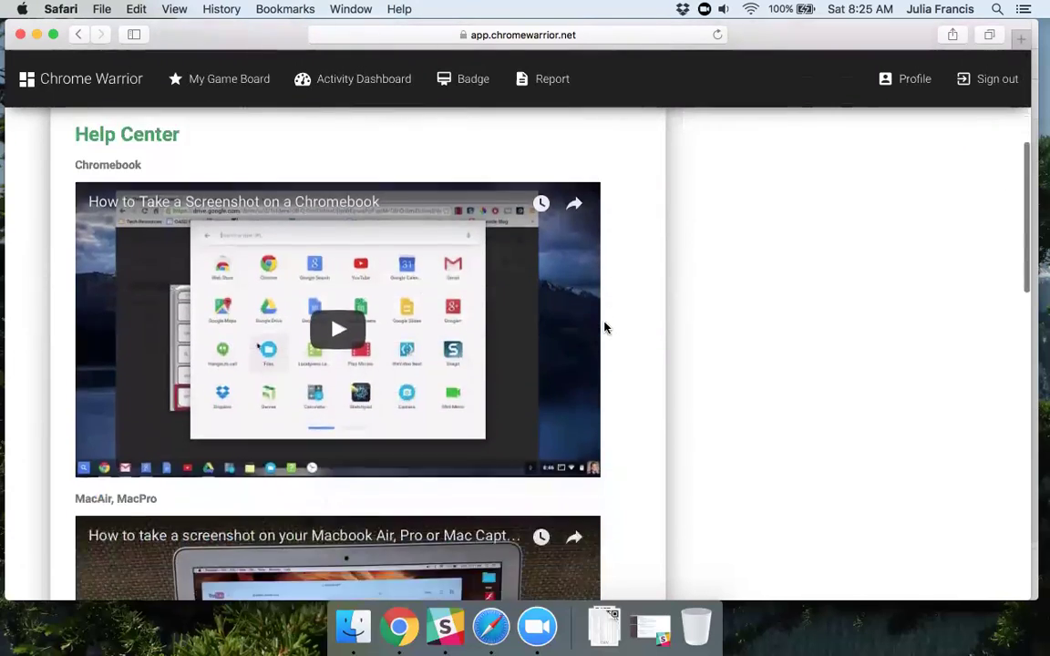
{"action": "scroll", "coordinate": [604, 328], "scroll_direction": "down", "scroll_amount": 6}
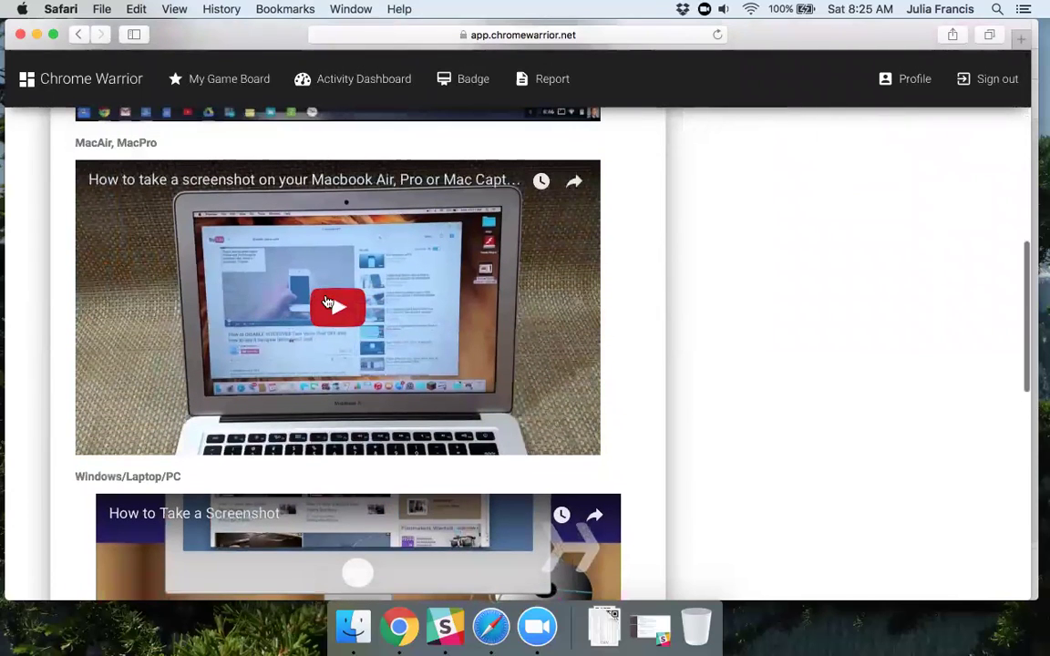
{"action": "scroll", "coordinate": [356, 362], "scroll_direction": "down", "scroll_amount": 1}
{"action": "scroll", "coordinate": [358, 365], "scroll_direction": "down", "scroll_amount": 8}
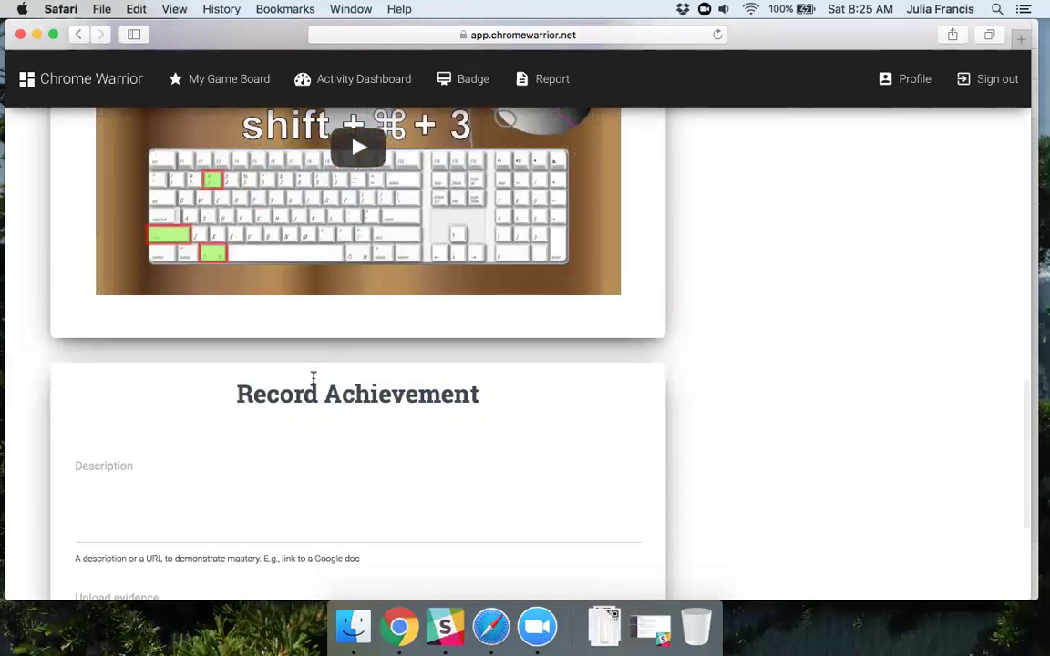
{"action": "scroll", "coordinate": [312, 381], "scroll_direction": "down", "scroll_amount": 1}
{"action": "key", "text": "super+shift+4"}
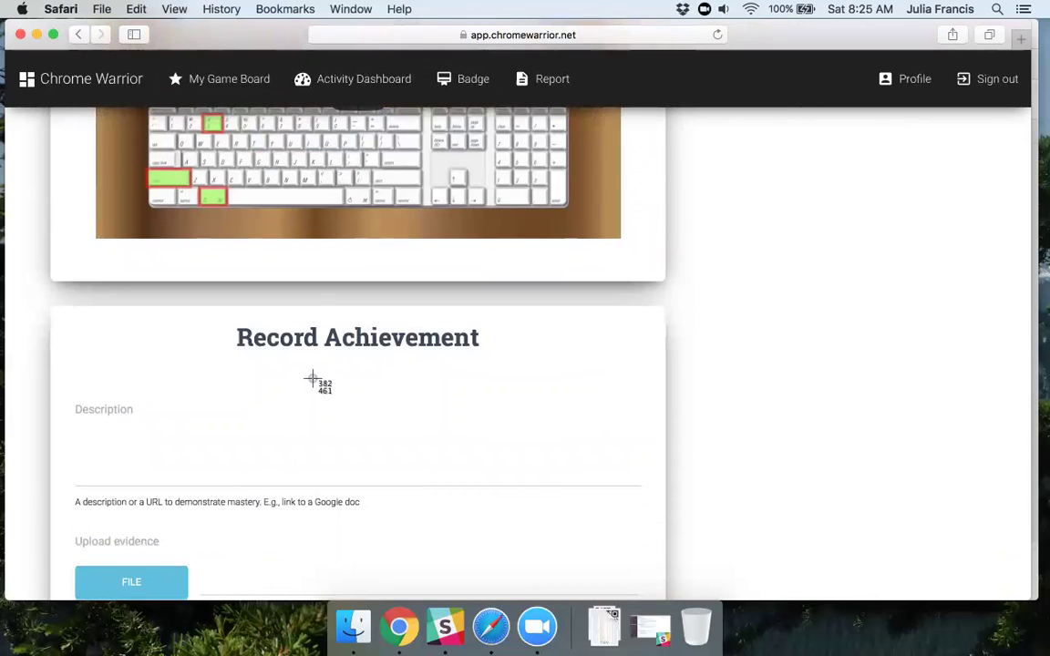
{"action": "left_click_drag", "start_coordinate": [23, 183], "coordinate": [676, 501]}
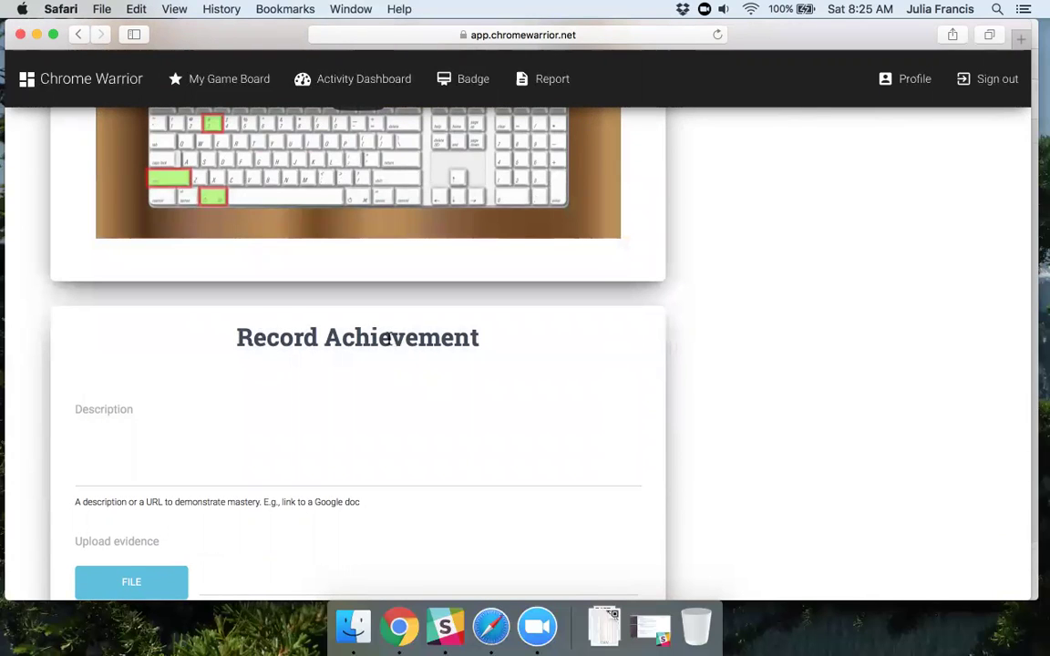
{"action": "scroll", "coordinate": [366, 407], "scroll_direction": "down", "scroll_amount": 3}
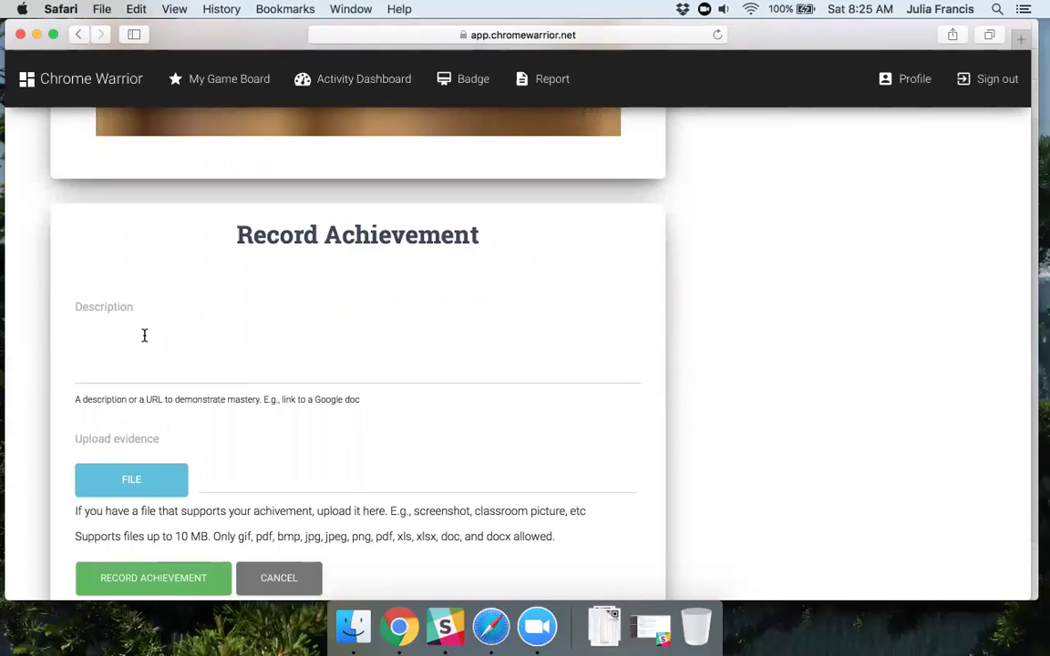
Step: Attach the file Screen Shot 2017-02-25 at 8.25.40 AM from the Desktop as evidence for the achievement
{"action": "left_click", "coordinate": [78, 324]}
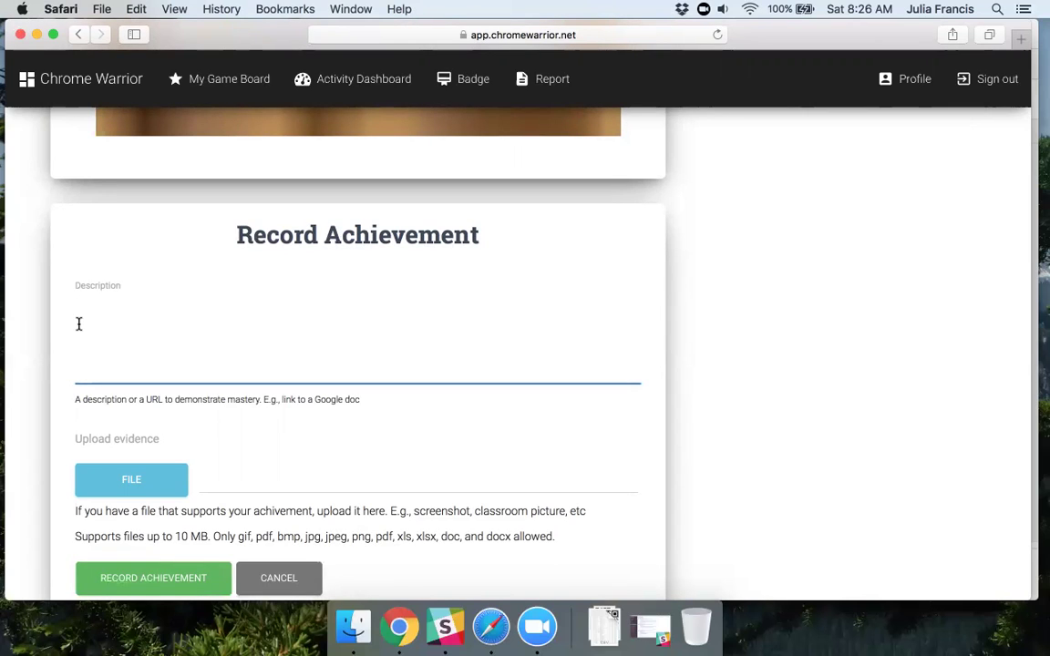
{"action": "left_click", "coordinate": [131, 483]}
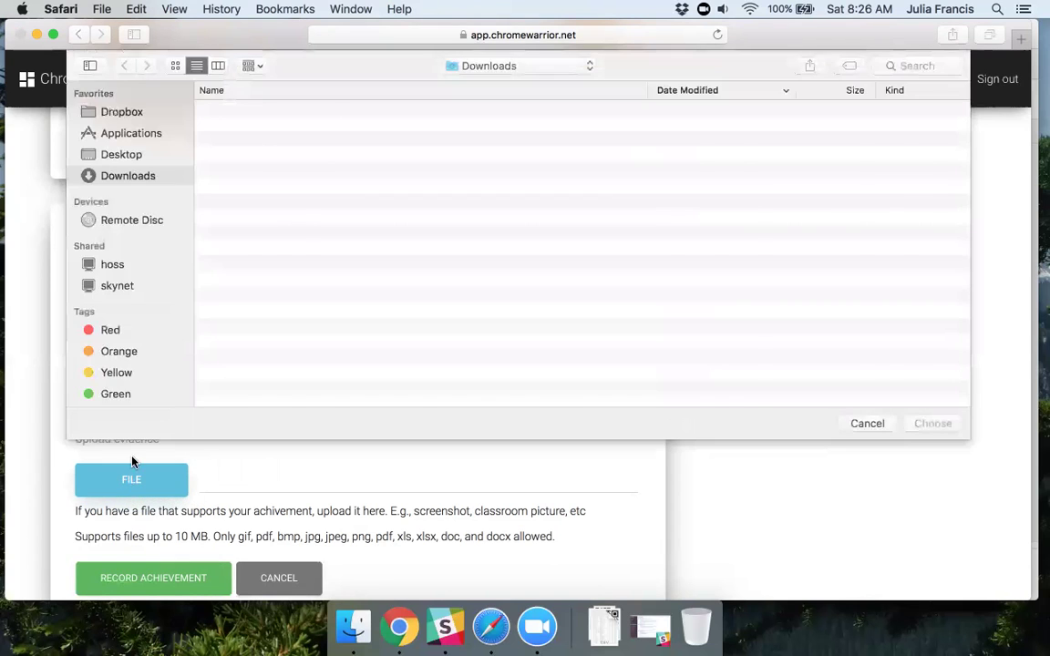
{"action": "left_click", "coordinate": [121, 154]}
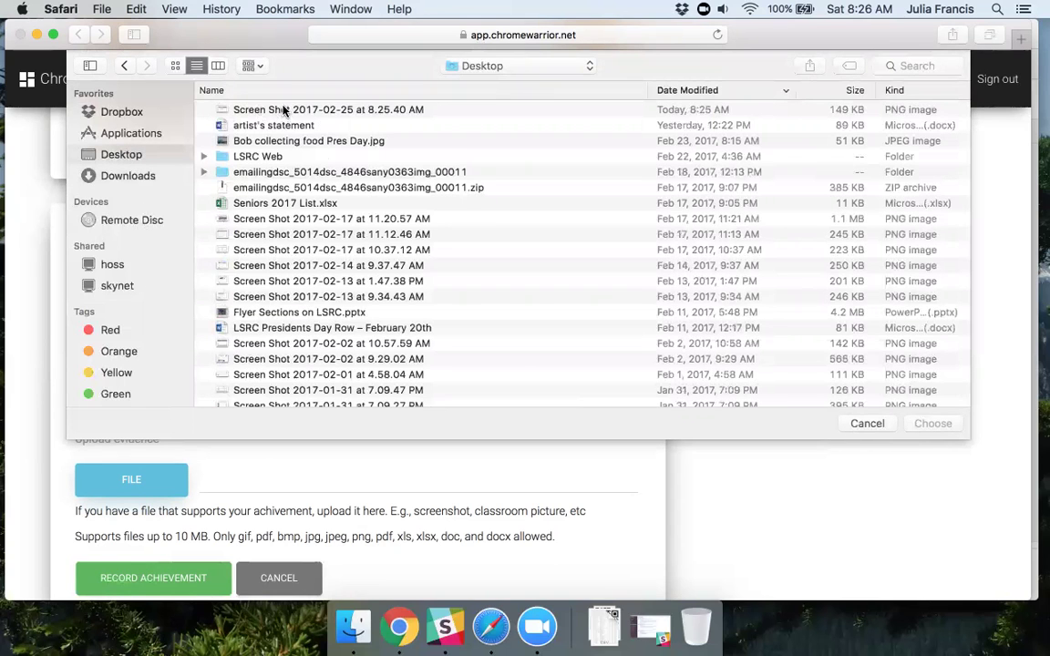
{"action": "left_click", "coordinate": [284, 111]}
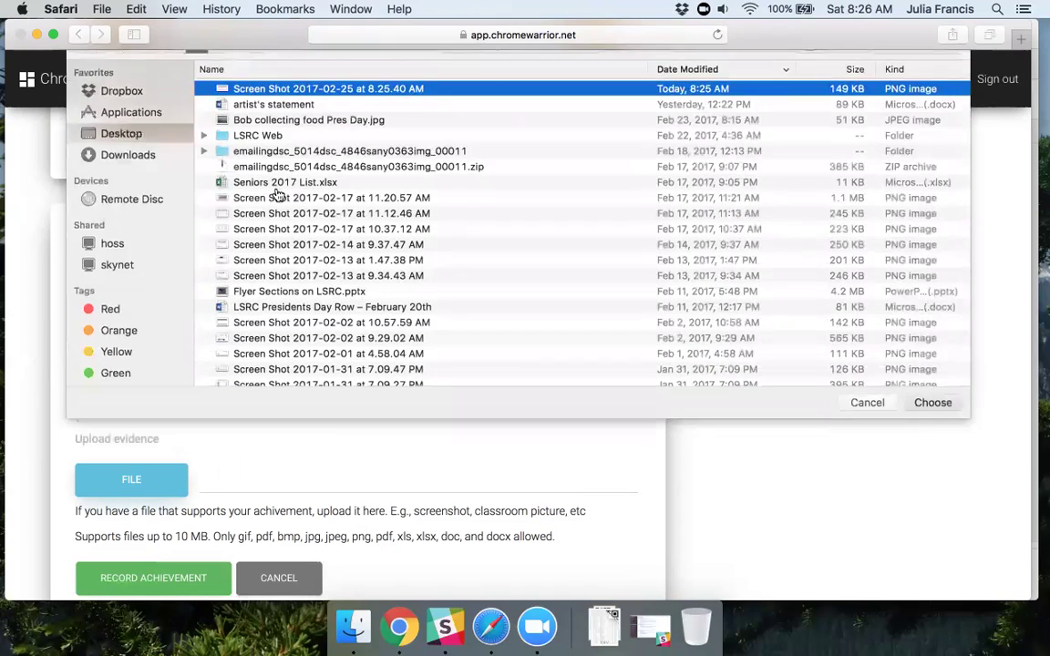
{"action": "double_click", "coordinate": [284, 111]}
Step: Enter the description "I used my mac for my screenshot." and submit the Take A Screenshot with your Device achievement
{"action": "scroll", "coordinate": [340, 368], "scroll_direction": "down", "scroll_amount": 3}
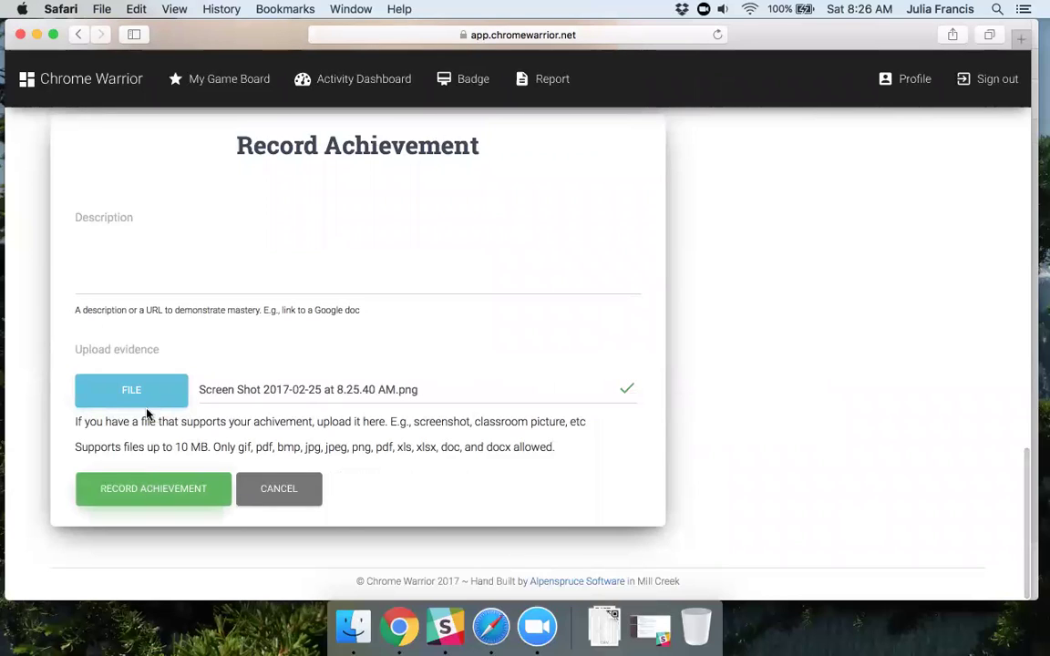
{"action": "left_click", "coordinate": [88, 243]}
{"action": "type", "text": "I used my mac for my "}
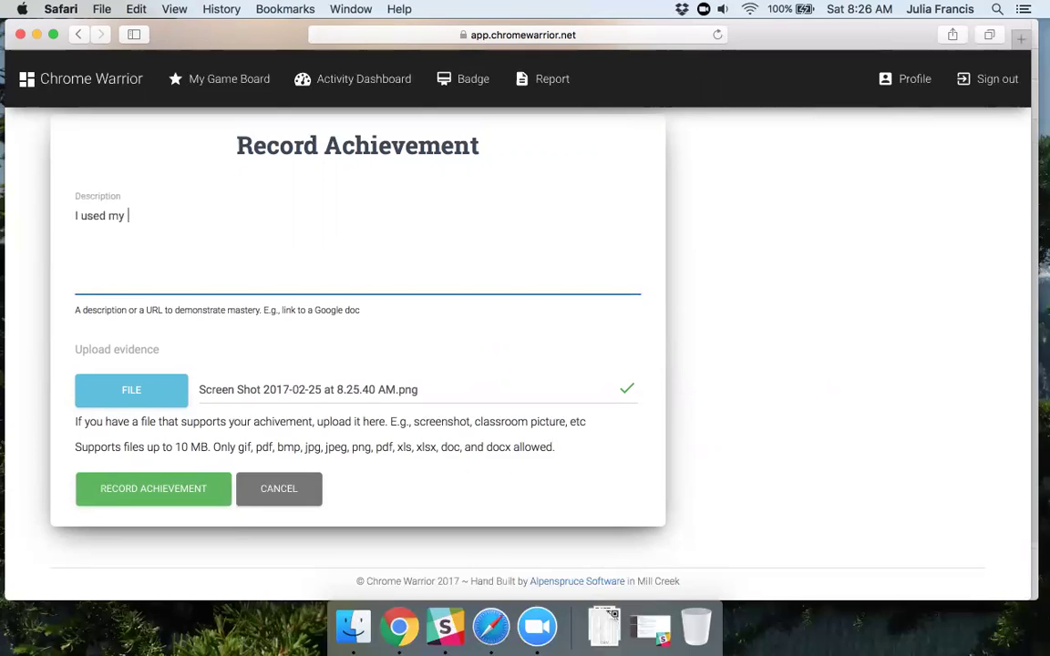
{"action": "type", "text": "screenshot."}
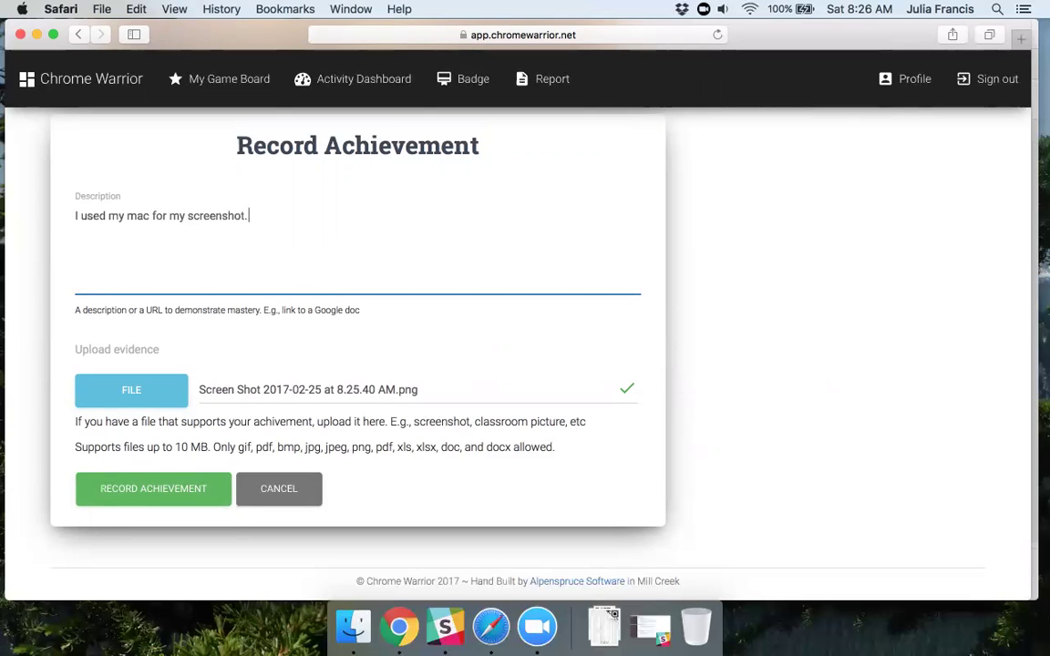
{"action": "left_click", "coordinate": [157, 490]}
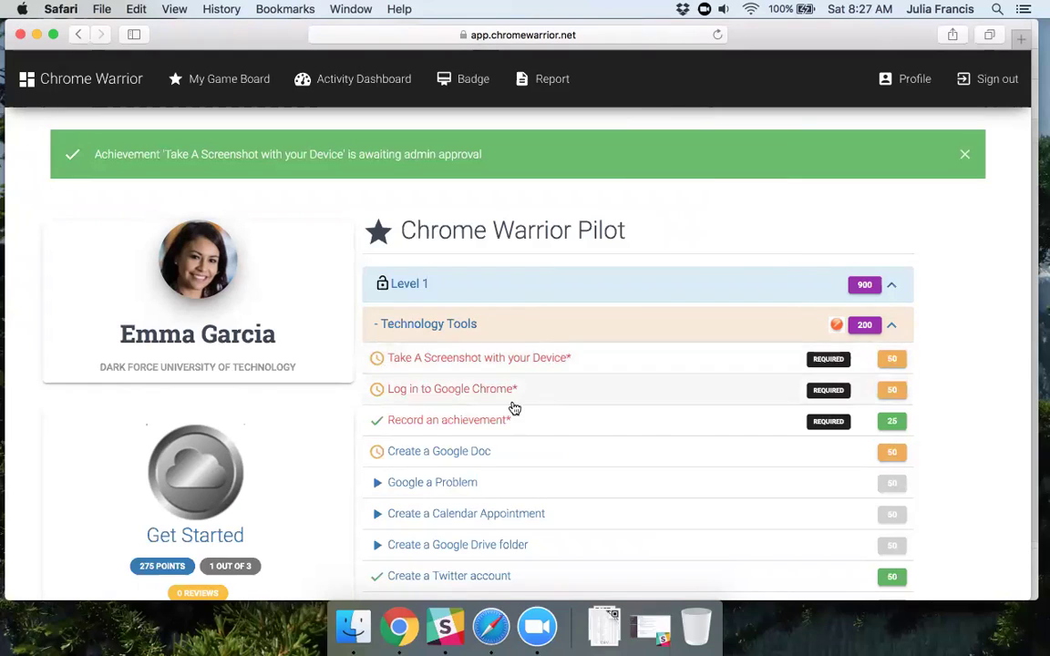
Step: Review the Chrome Warrior Pilot game board's activity statuses, points and relative scoring
{"action": "mouse_move", "coordinate": [515, 361]}
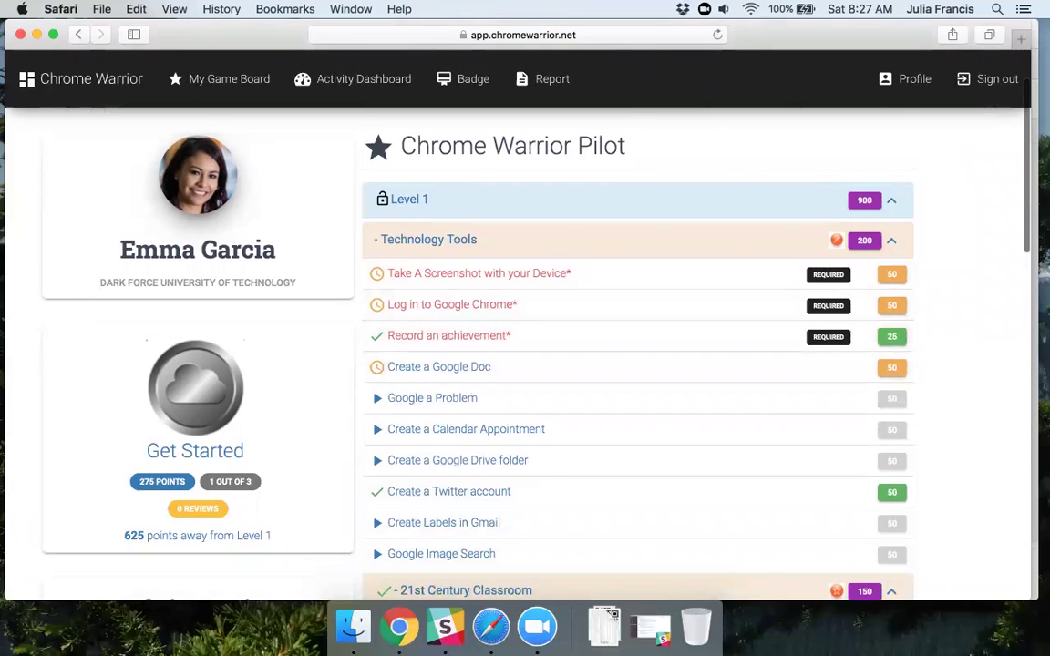
{"action": "scroll", "coordinate": [525, 365], "scroll_direction": "down", "scroll_amount": 3}
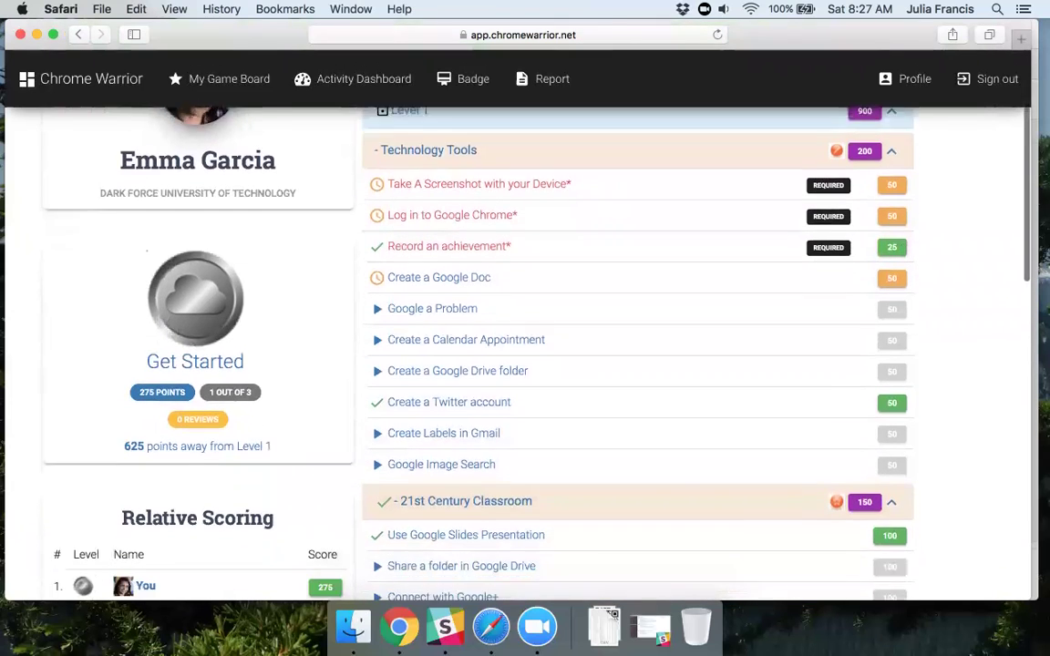
{"action": "scroll", "coordinate": [525, 364], "scroll_direction": "down", "scroll_amount": 3}
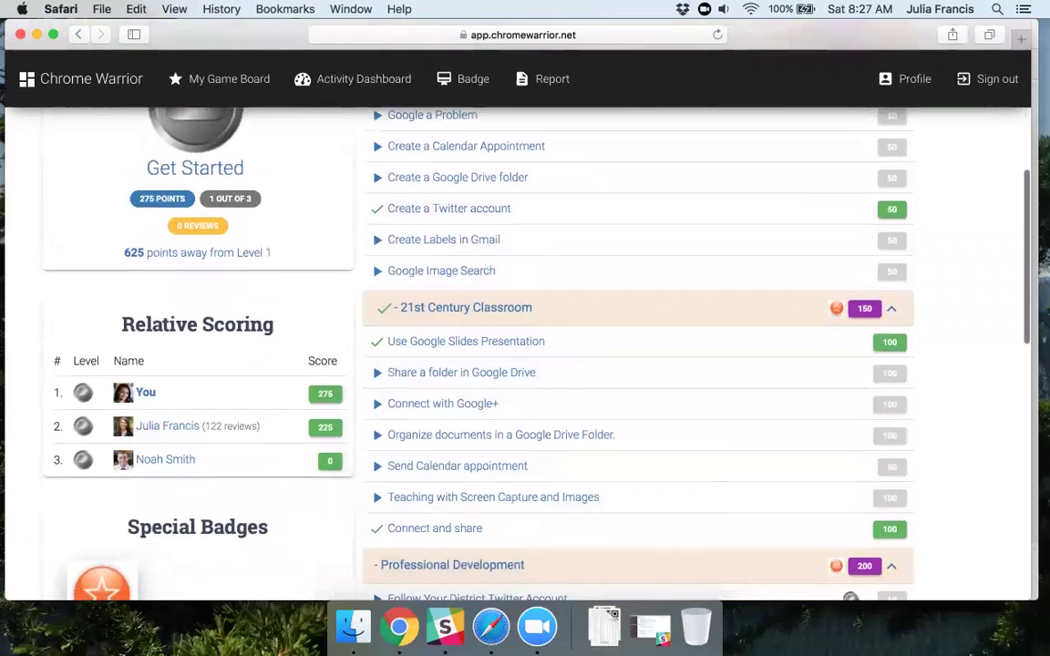
{"action": "scroll", "coordinate": [525, 365], "scroll_direction": "up", "scroll_amount": 2}
{"action": "scroll", "coordinate": [525, 365], "scroll_direction": "up", "scroll_amount": 5}
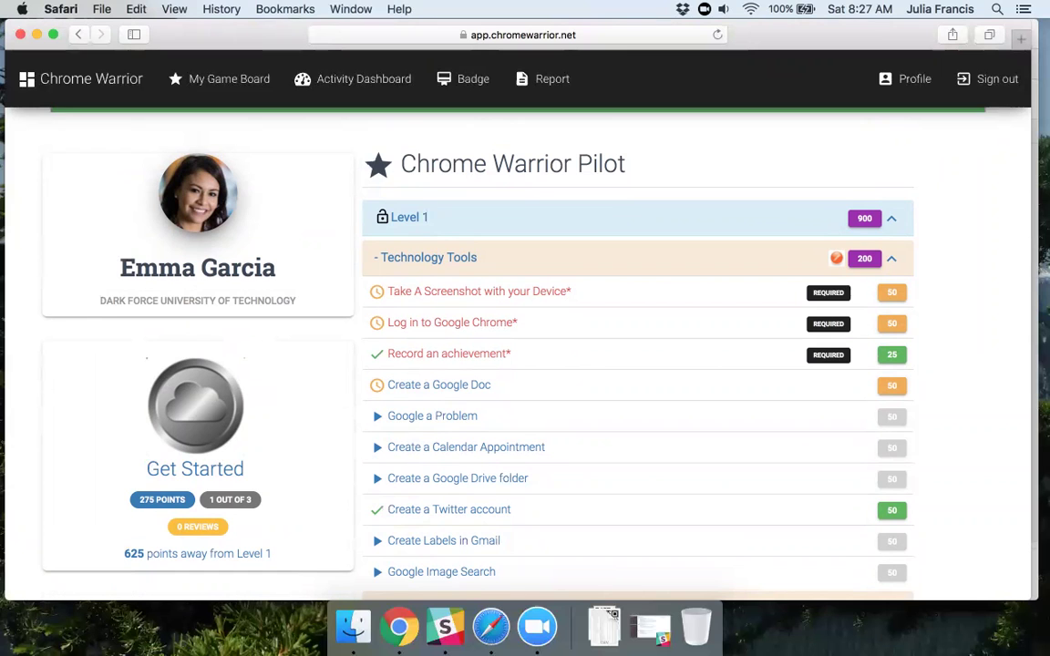
Step: Switch to Google Chrome and bring up the Chrome Warrior login page, comparing it with the player's game board in Safari
{"action": "left_click", "coordinate": [406, 629]}
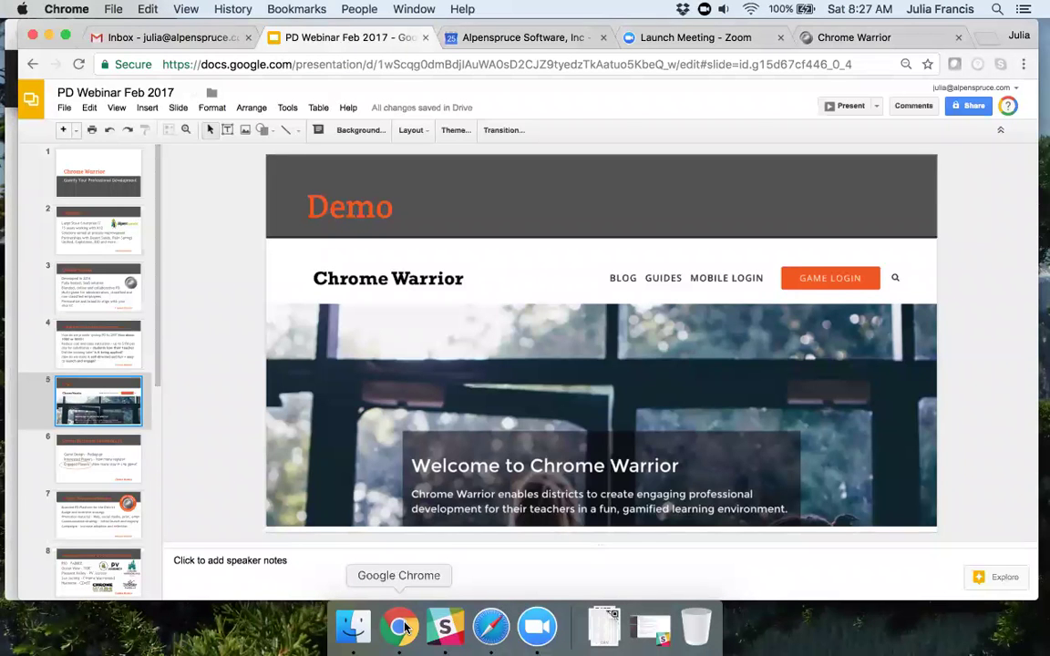
{"action": "left_click", "coordinate": [836, 38]}
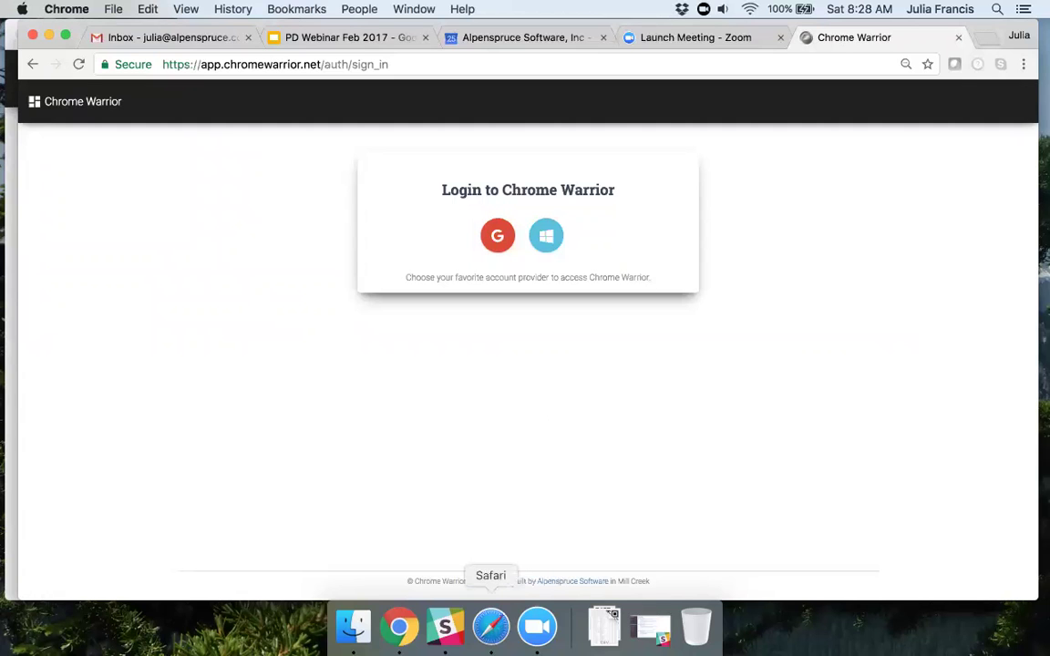
{"action": "left_click", "coordinate": [490, 626]}
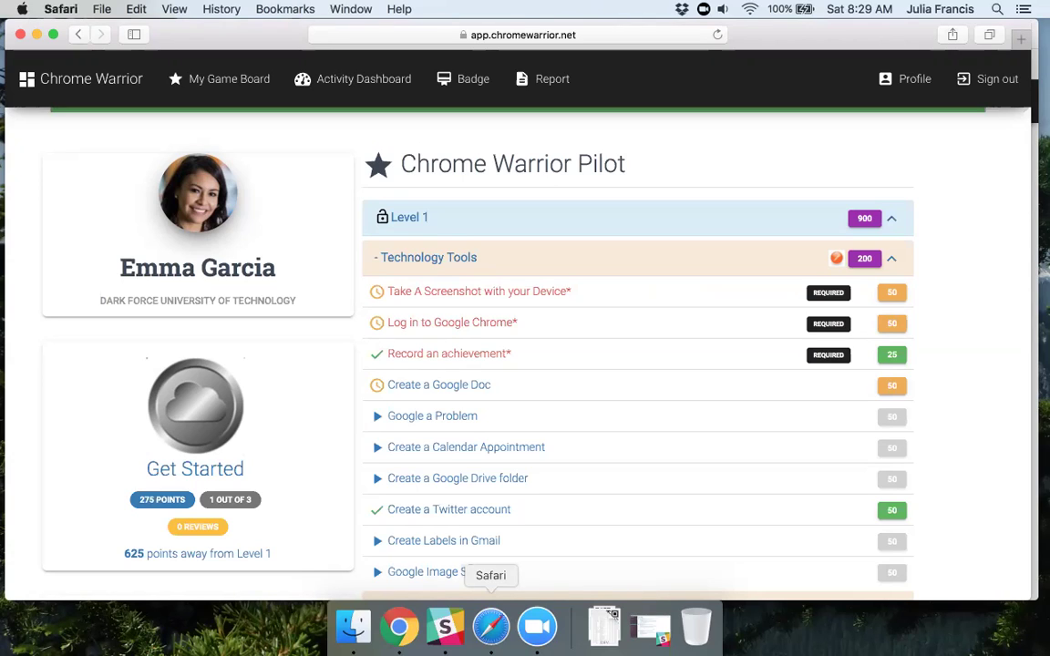
{"action": "left_click", "coordinate": [398, 627]}
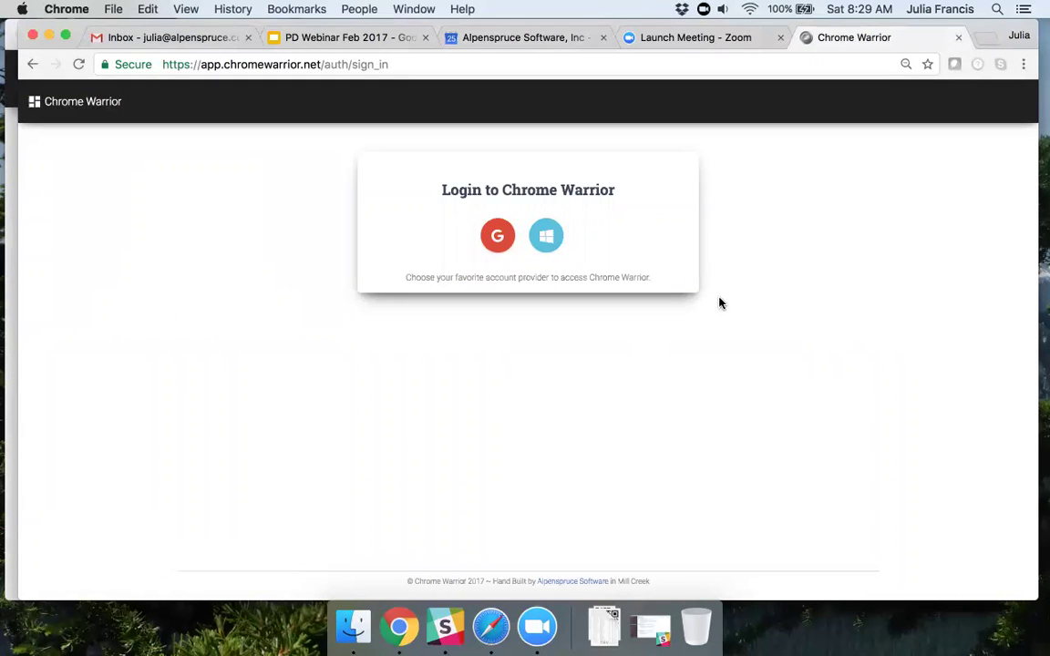
Step: Log in to Chrome Warrior with the Google admin account and open the Chrome Warrior Pilot game
{"action": "left_click", "coordinate": [498, 239]}
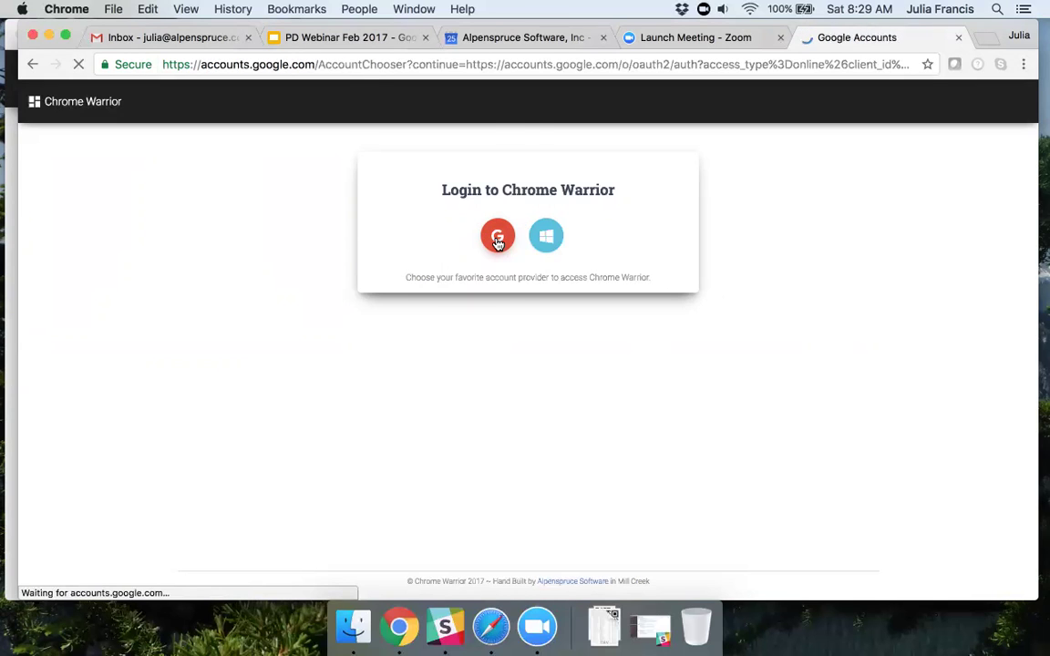
{"action": "left_click", "coordinate": [466, 289]}
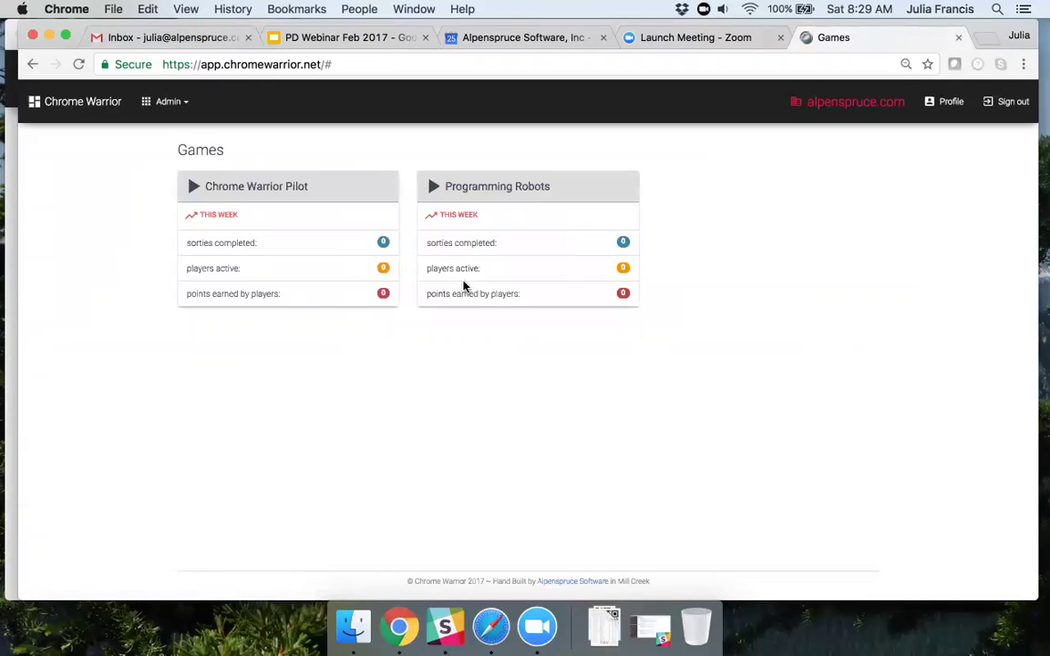
{"action": "left_click", "coordinate": [265, 186]}
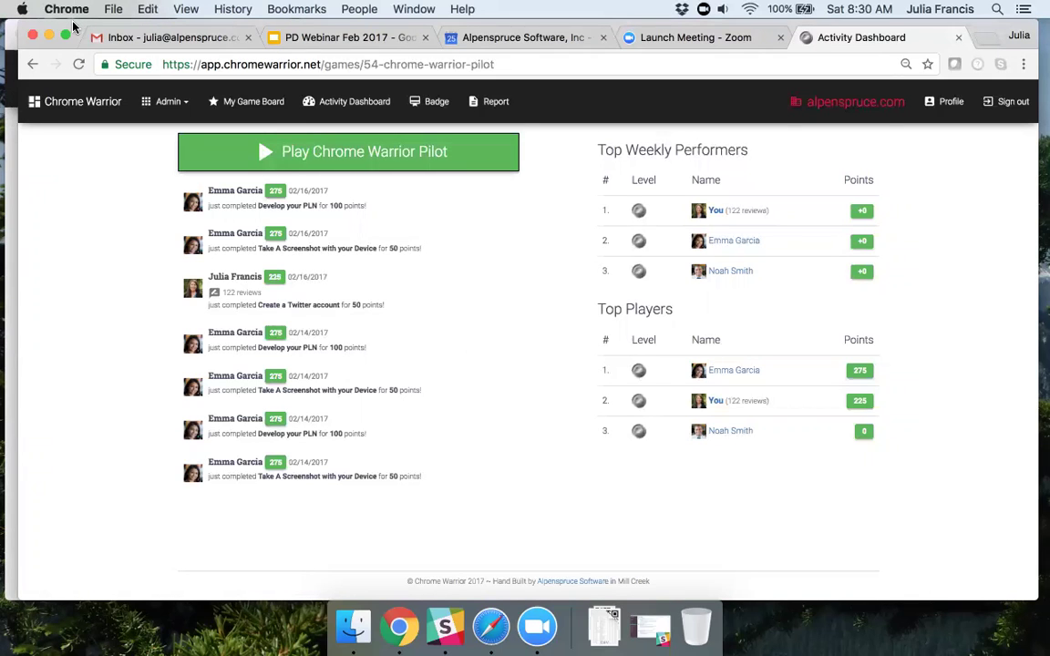
{"action": "left_click_drag", "start_coordinate": [73, 25], "coordinate": [63, 26]}
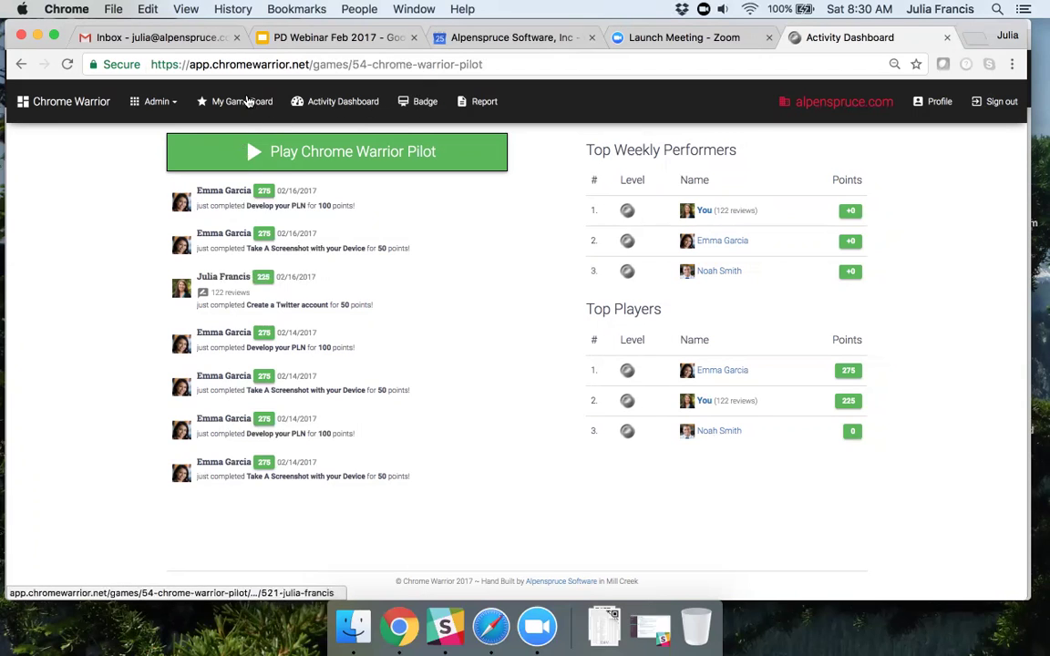
Step: Open the admin list of users and bring up the first listed user's edit page to view the available roles
{"action": "left_click", "coordinate": [172, 106]}
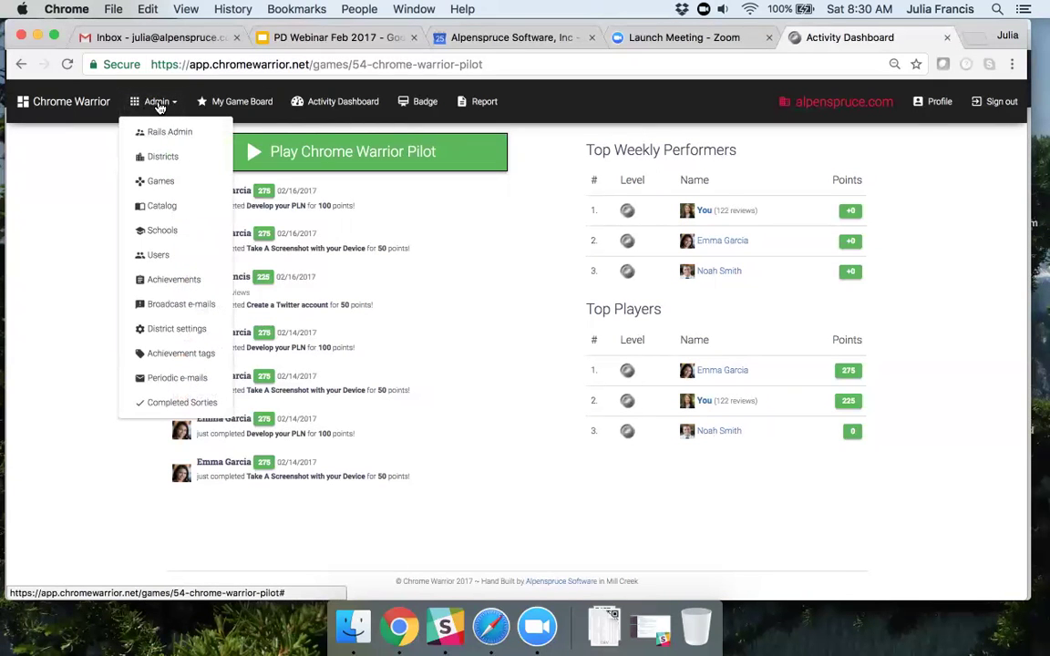
{"action": "left_click", "coordinate": [156, 256]}
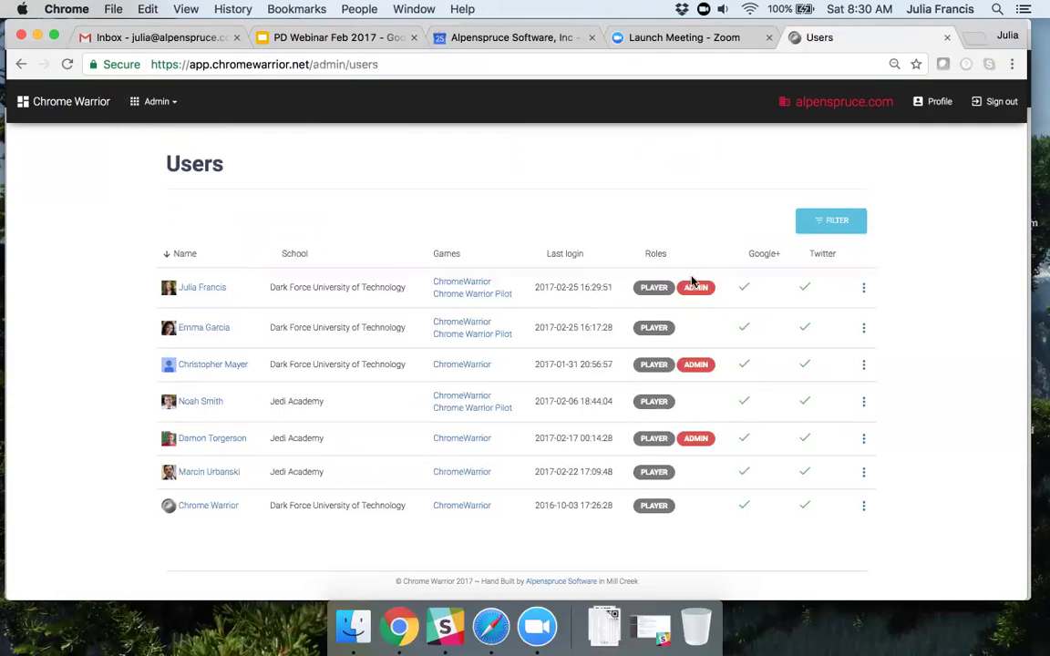
{"action": "left_click", "coordinate": [865, 290]}
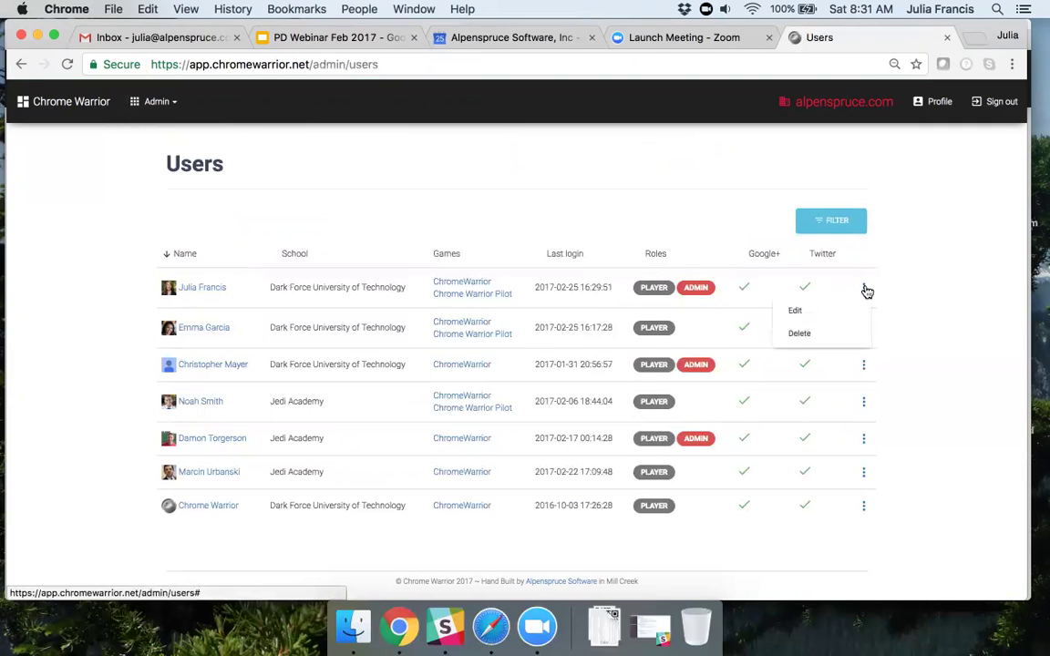
{"action": "left_click", "coordinate": [795, 313]}
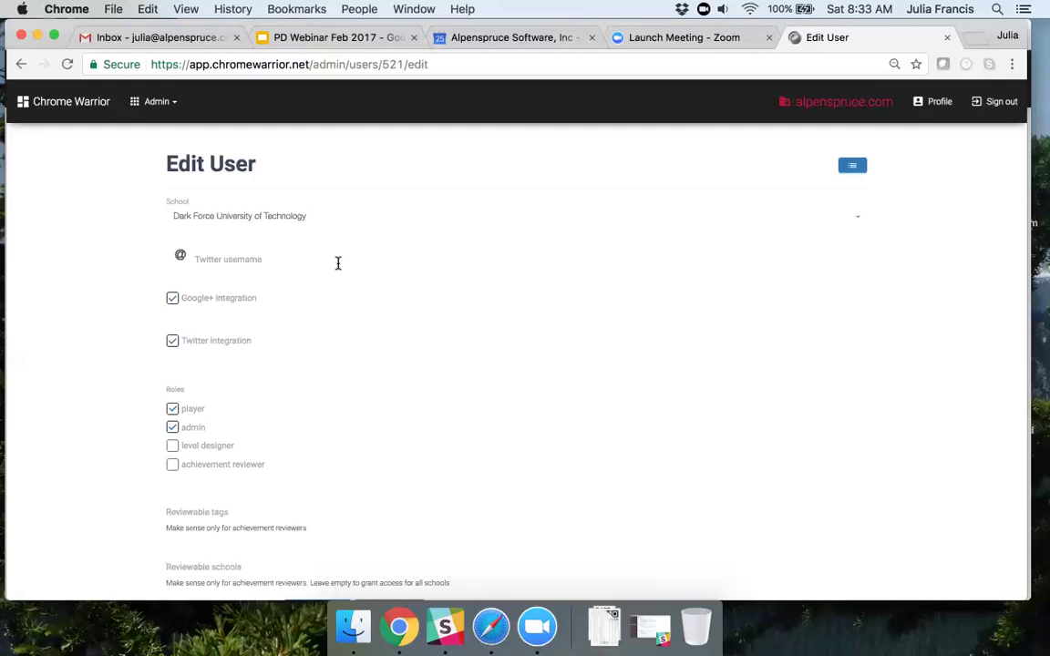
Step: Open the admin list of achievements, try sorting it by name in both directions, and sort it ascending by sortie
{"action": "left_click", "coordinate": [166, 104]}
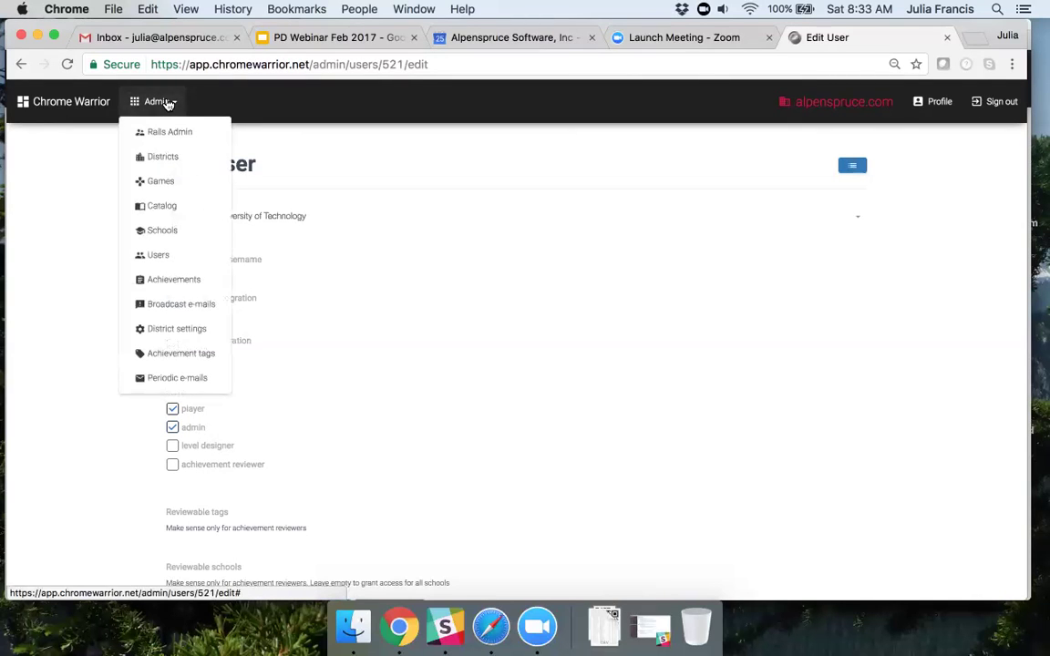
{"action": "left_click", "coordinate": [160, 282]}
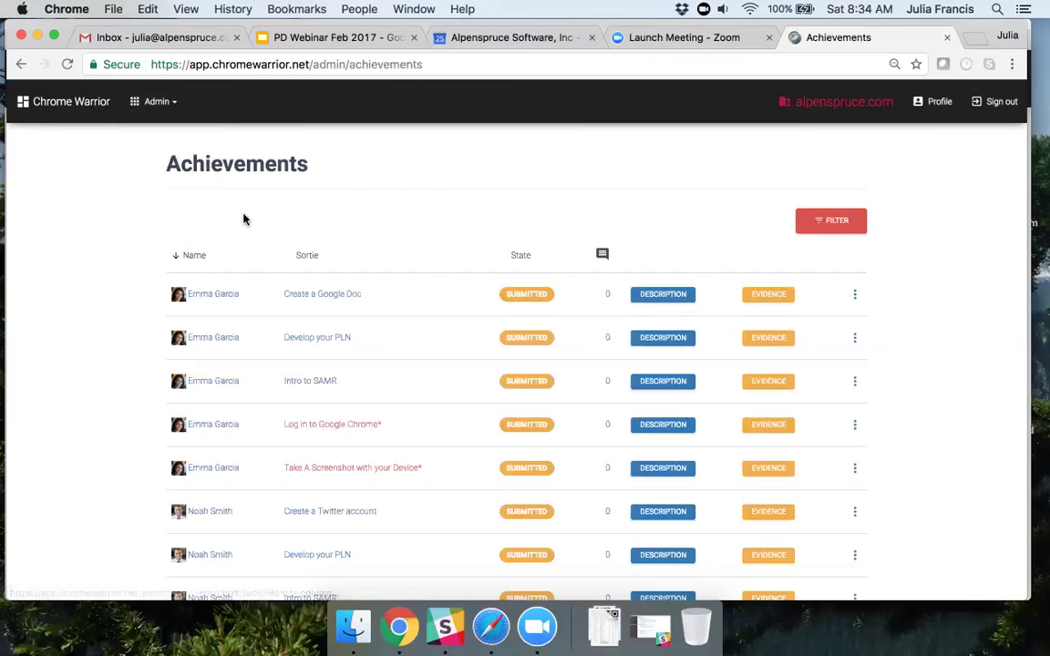
{"action": "left_click", "coordinate": [191, 259]}
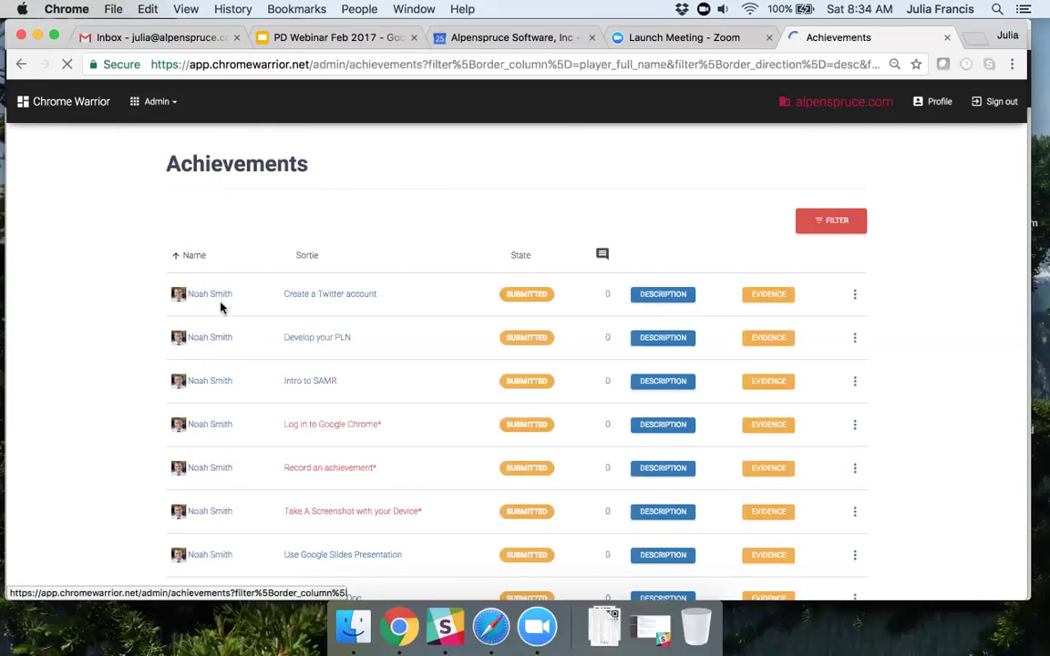
{"action": "left_click", "coordinate": [201, 258]}
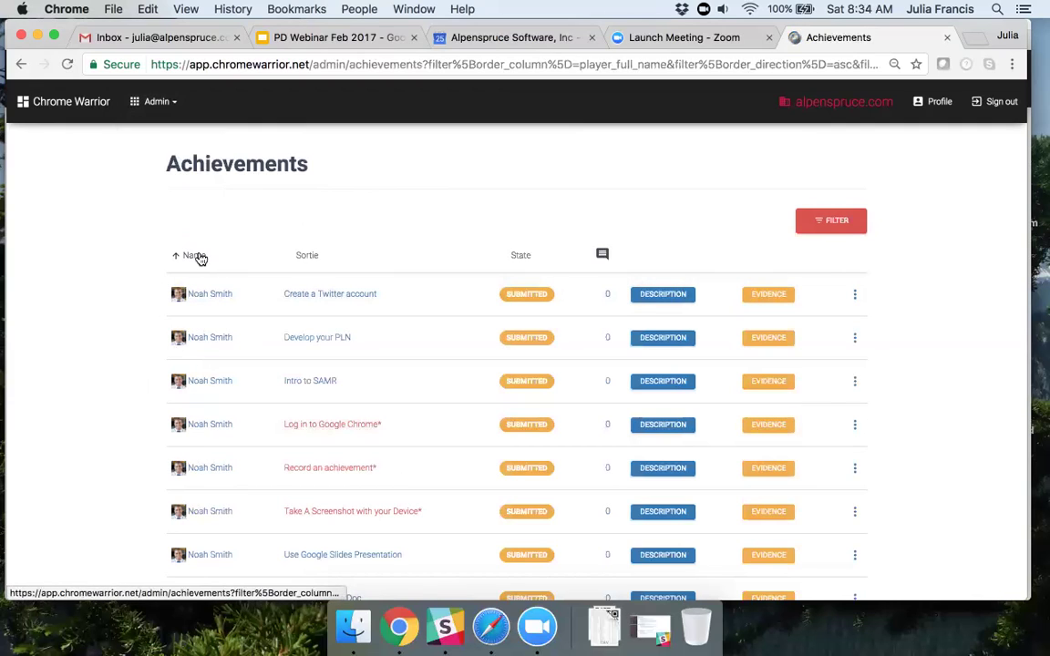
{"action": "left_click", "coordinate": [309, 259]}
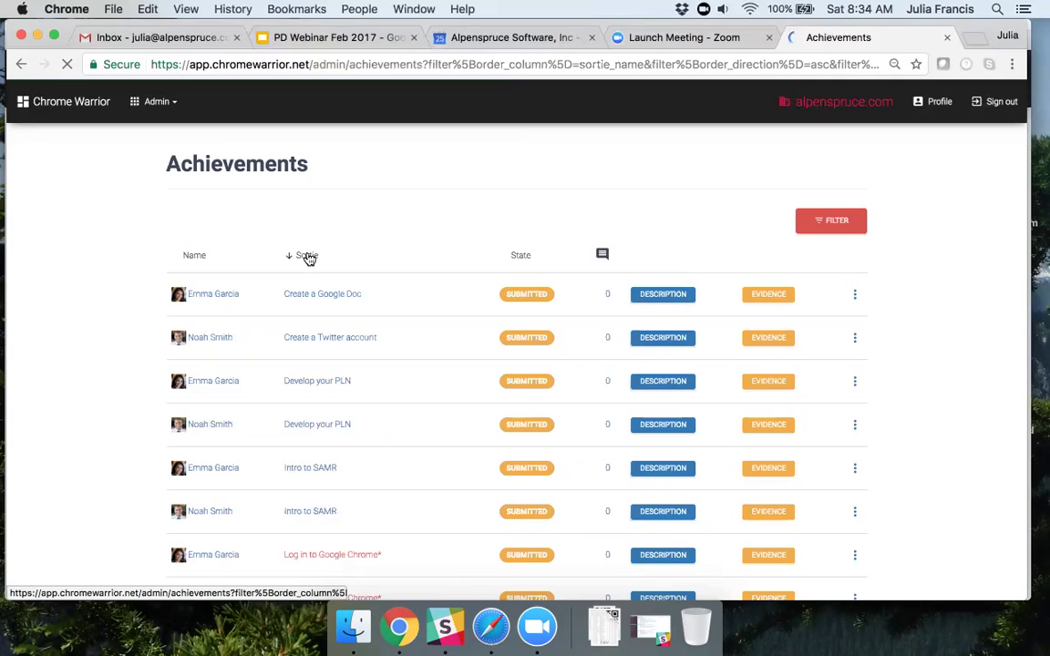
{"action": "scroll", "coordinate": [398, 365], "scroll_direction": "down", "scroll_amount": 1}
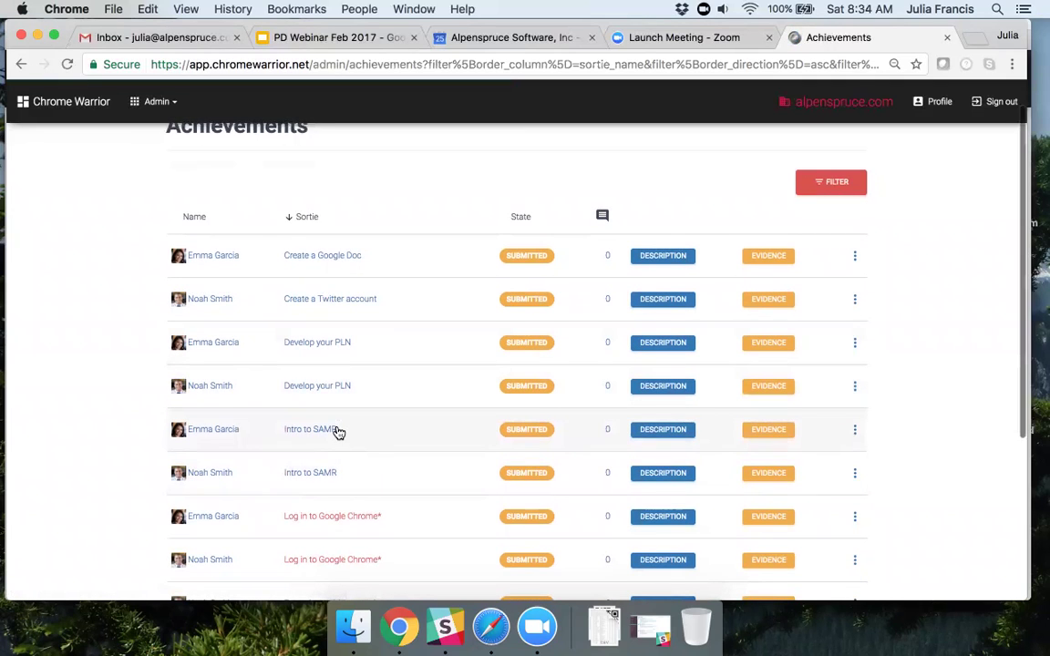
{"action": "scroll", "coordinate": [390, 212], "scroll_direction": "up", "scroll_amount": 1}
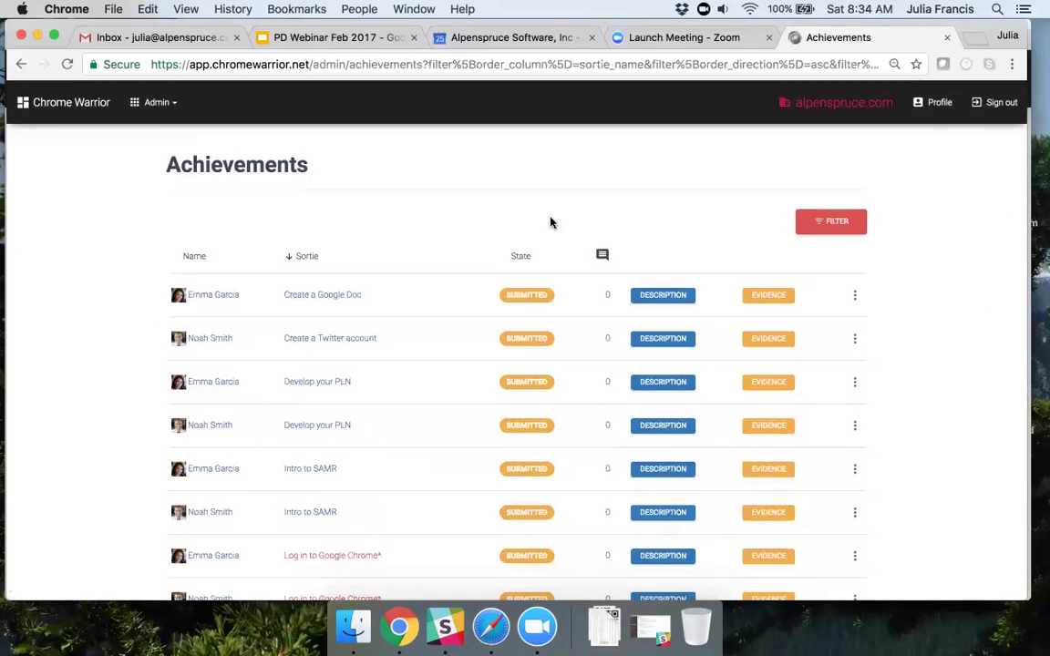
Step: Show the achievement filter, look through its user and school choices without selecting any, and hide the filter again
{"action": "left_click", "coordinate": [826, 226]}
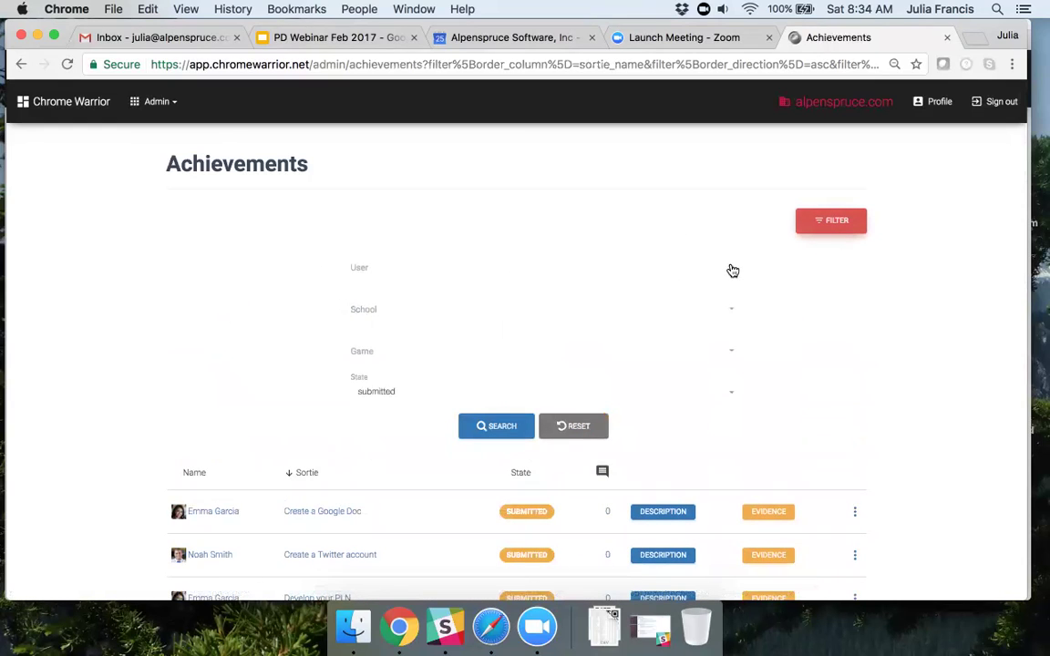
{"action": "left_click", "coordinate": [733, 271]}
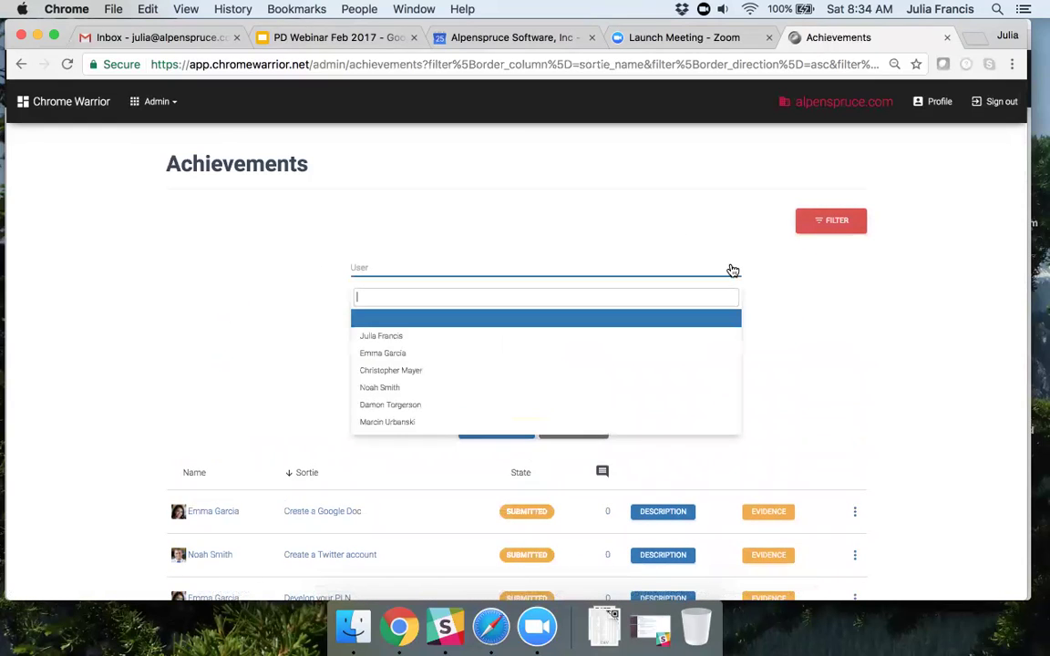
{"action": "left_click", "coordinate": [672, 321]}
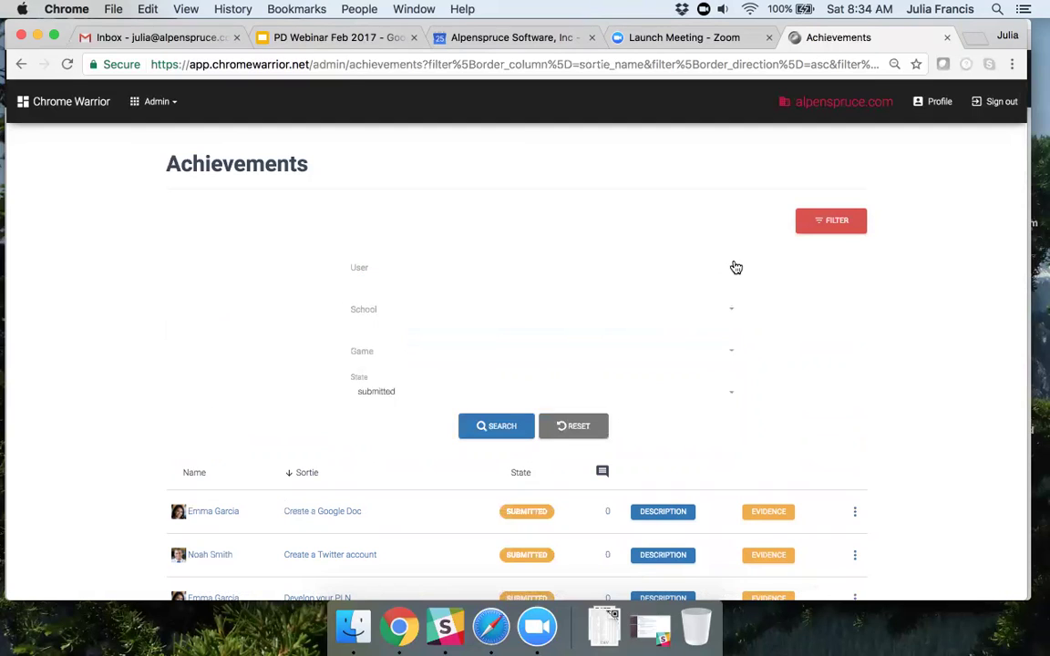
{"action": "left_click", "coordinate": [736, 309]}
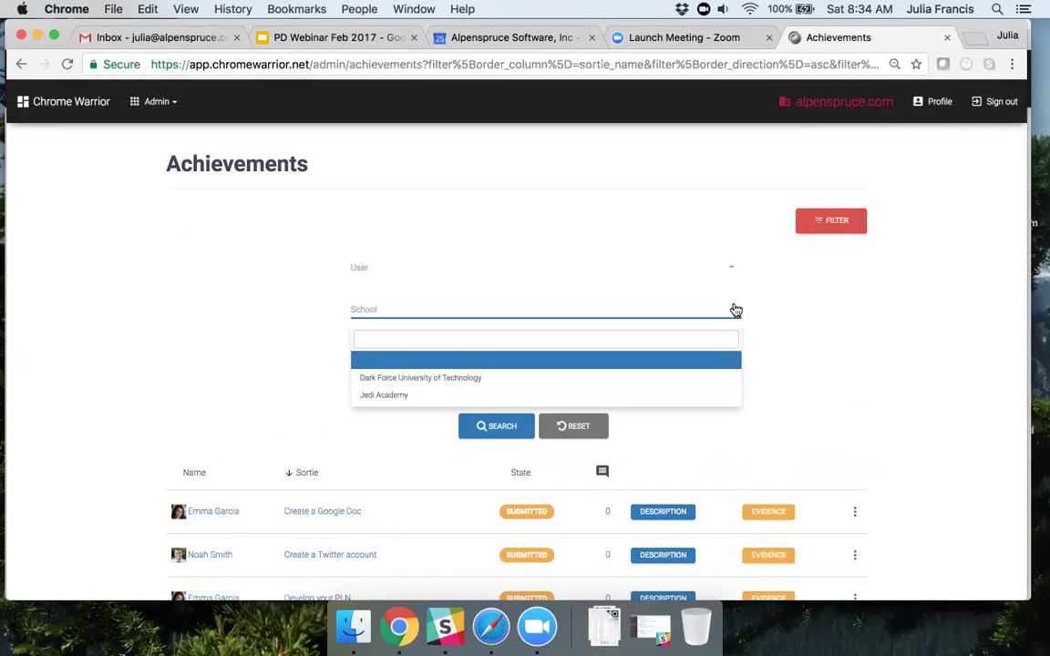
{"action": "left_click", "coordinate": [736, 311]}
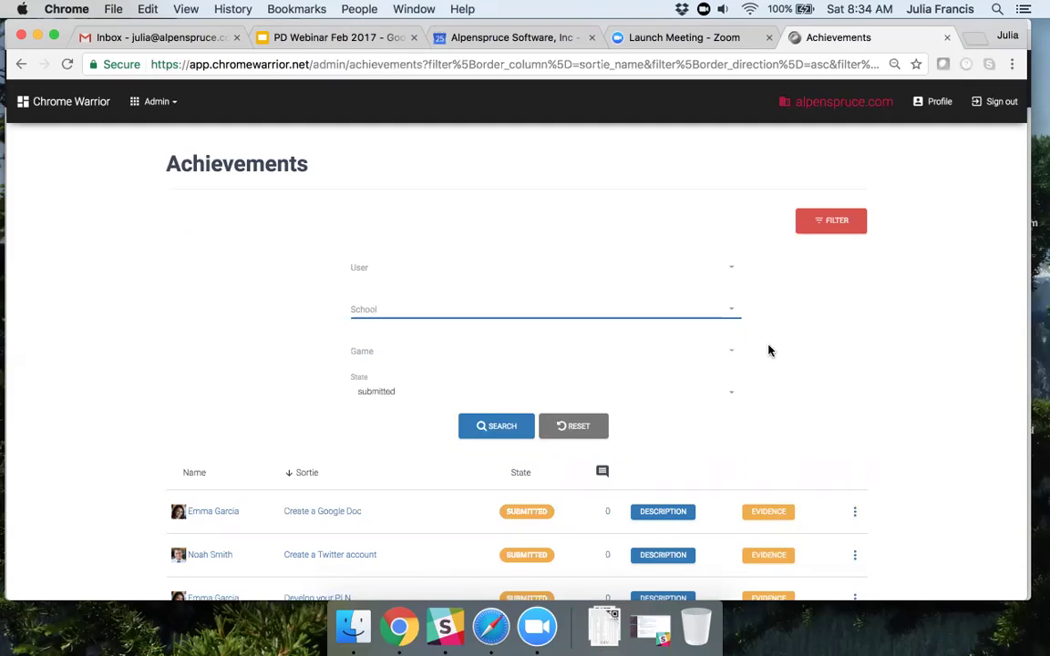
{"action": "left_click", "coordinate": [815, 232]}
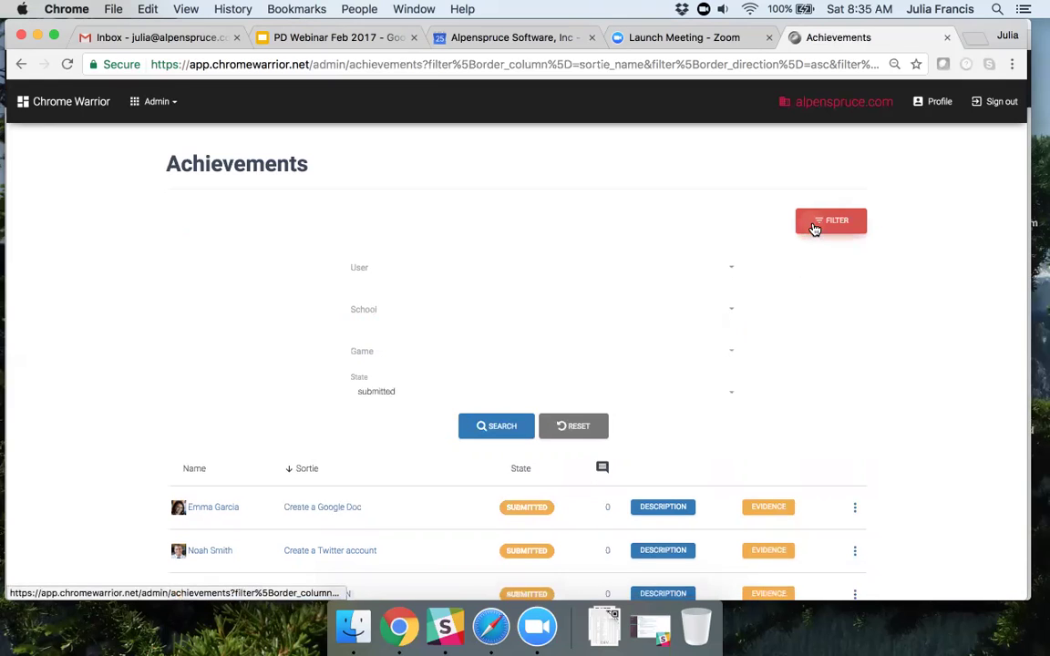
Step: Read through the description of the first submitted "Take A Screenshot with your Device" achievement, including its help videos, and close it
{"action": "scroll", "coordinate": [822, 299], "scroll_direction": "down", "scroll_amount": 1}
{"action": "scroll", "coordinate": [537, 365], "scroll_direction": "up", "scroll_amount": 1}
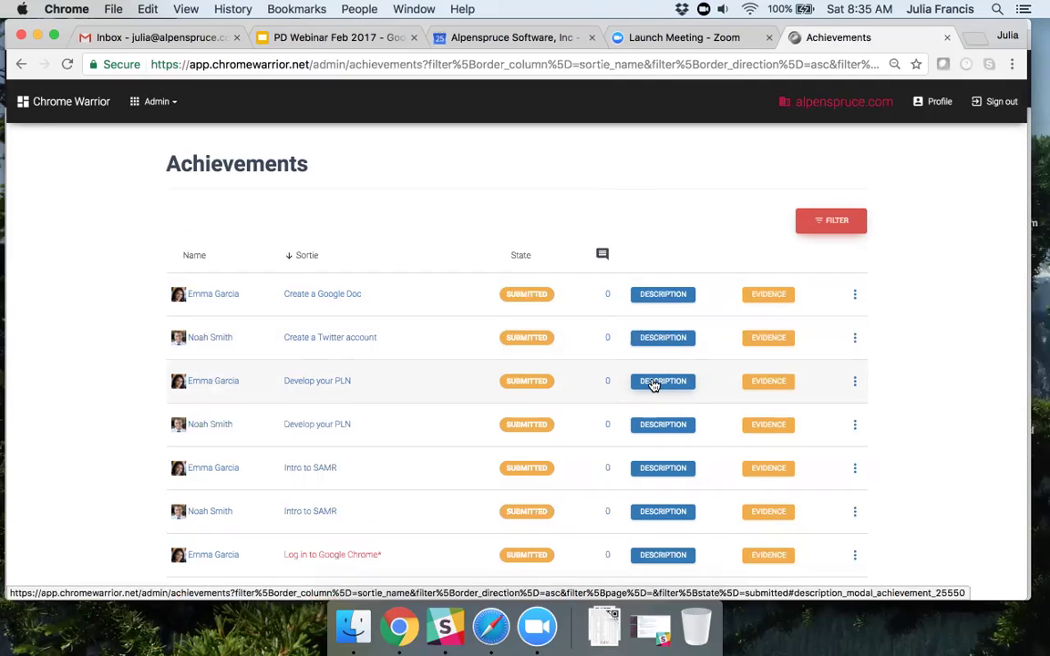
{"action": "scroll", "coordinate": [652, 385], "scroll_direction": "down", "scroll_amount": 5}
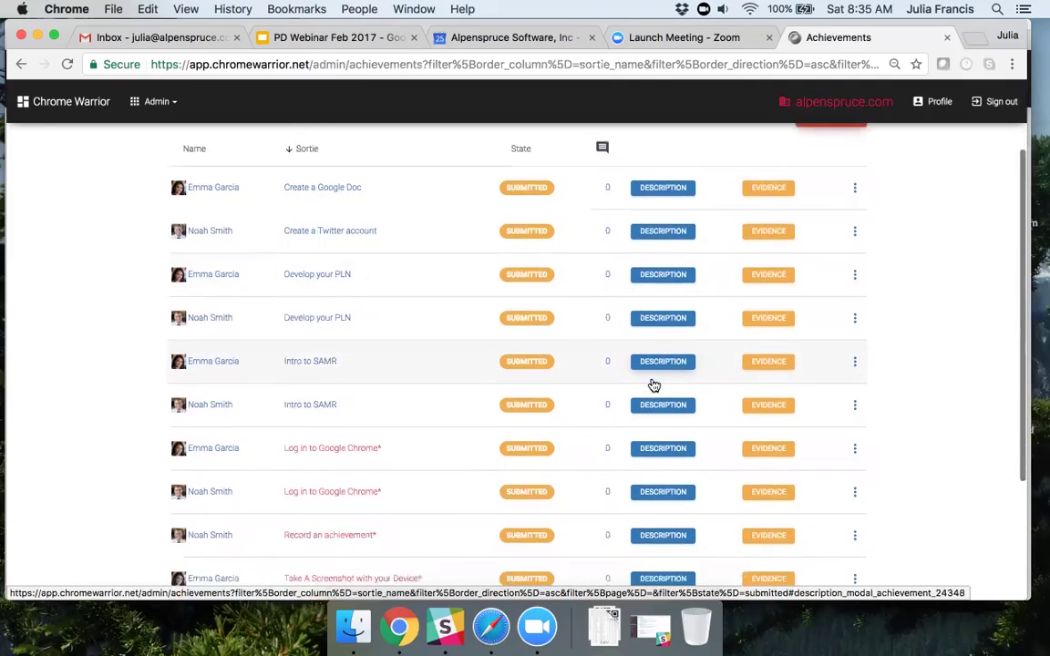
{"action": "scroll", "coordinate": [653, 386], "scroll_direction": "down", "scroll_amount": 1}
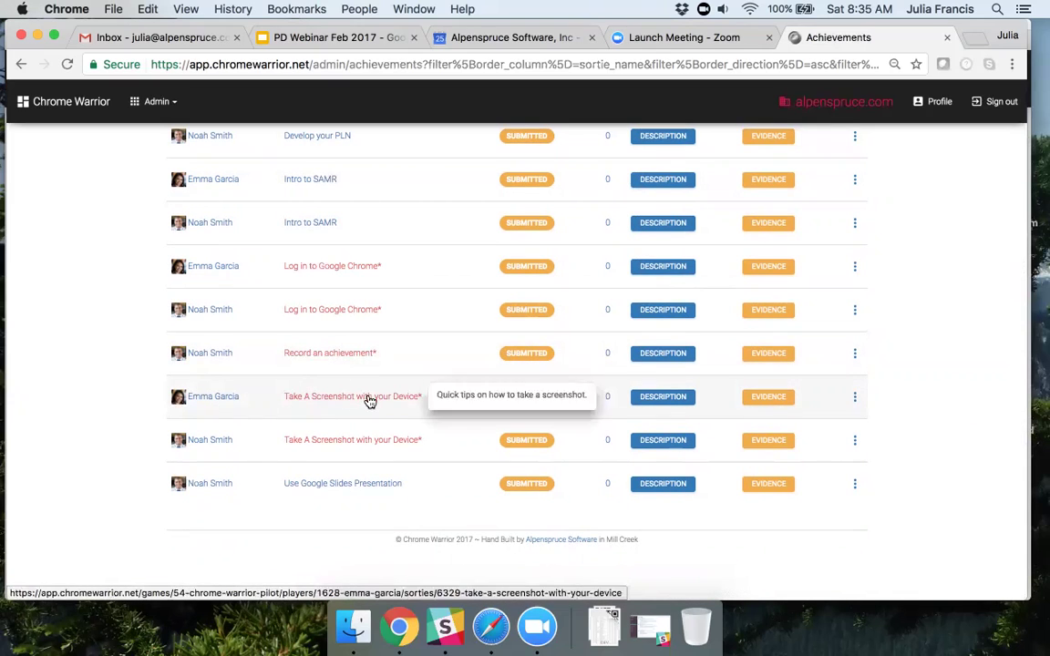
{"action": "left_click", "coordinate": [665, 398]}
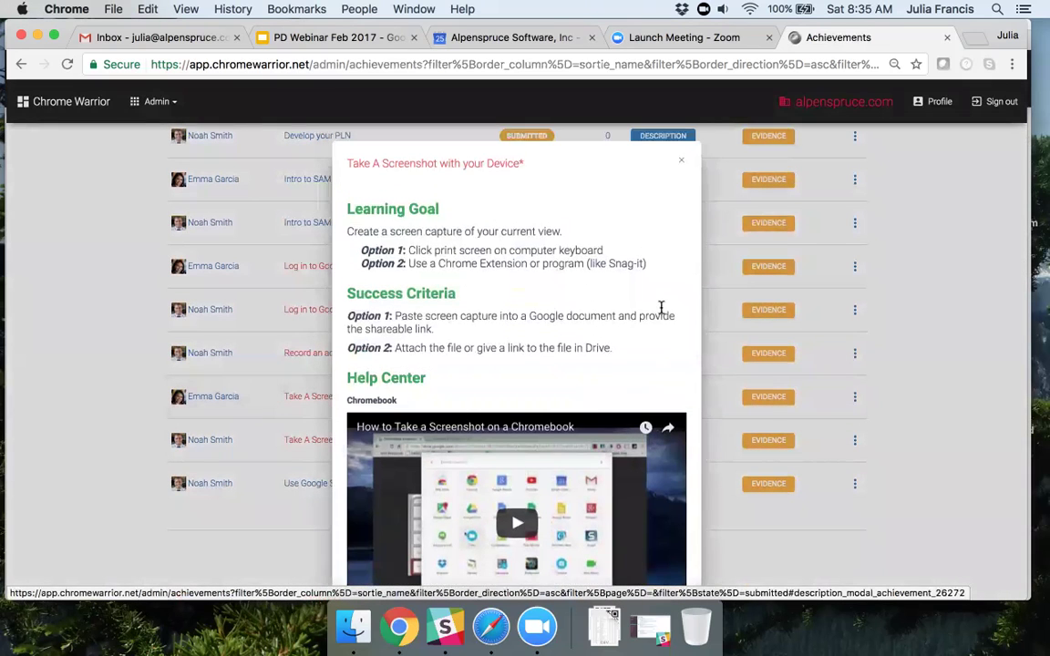
{"action": "scroll", "coordinate": [661, 307], "scroll_direction": "down", "scroll_amount": 2}
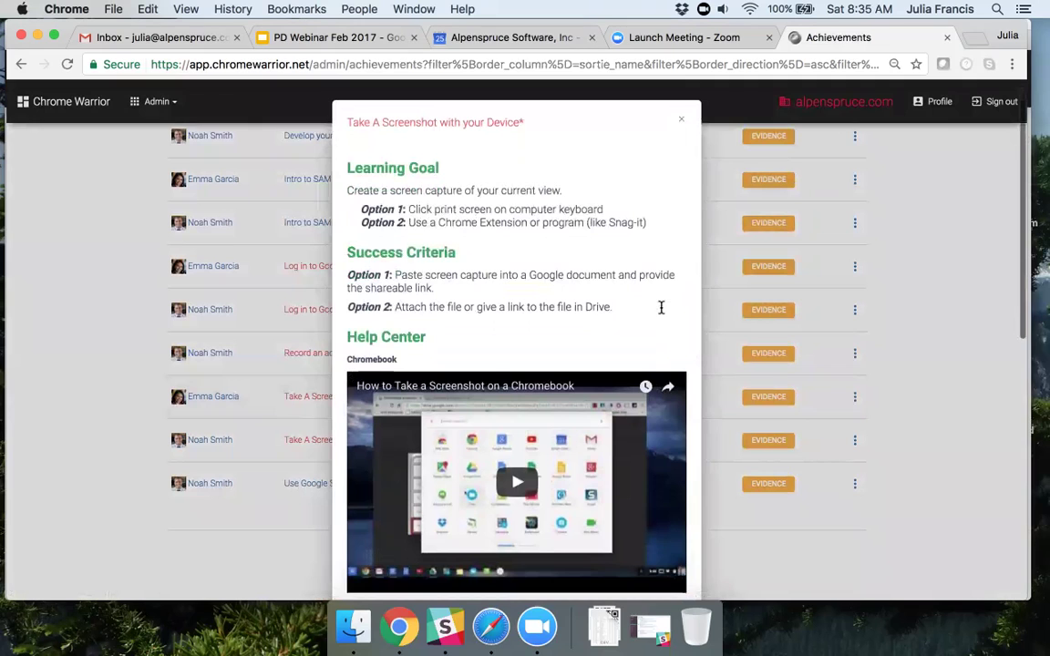
{"action": "scroll", "coordinate": [662, 307], "scroll_direction": "down", "scroll_amount": 8}
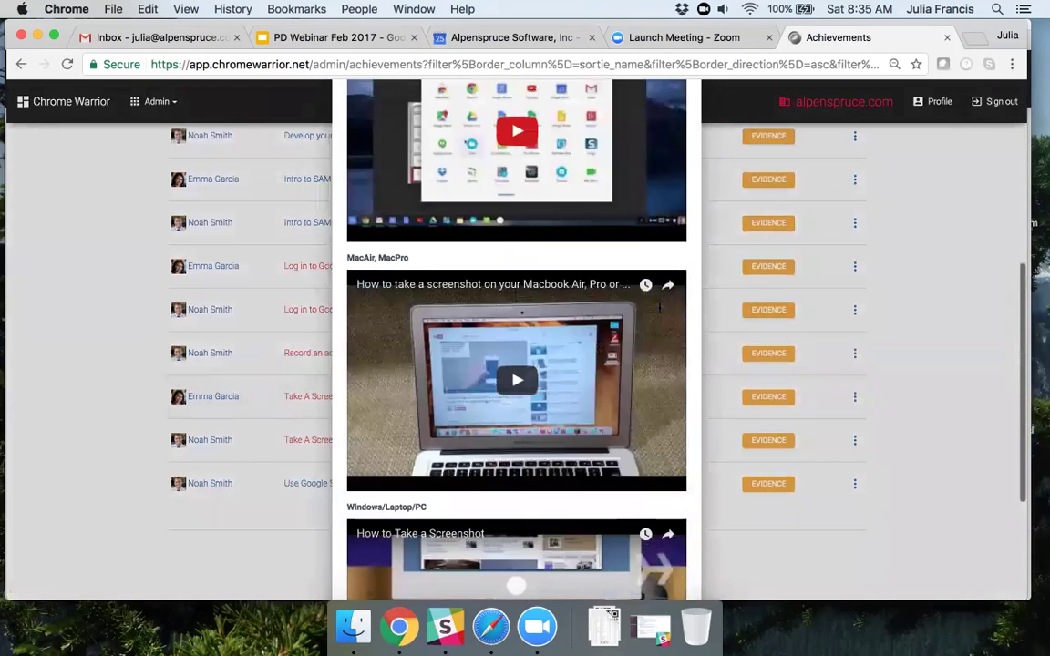
{"action": "scroll", "coordinate": [661, 307], "scroll_direction": "up", "scroll_amount": 10}
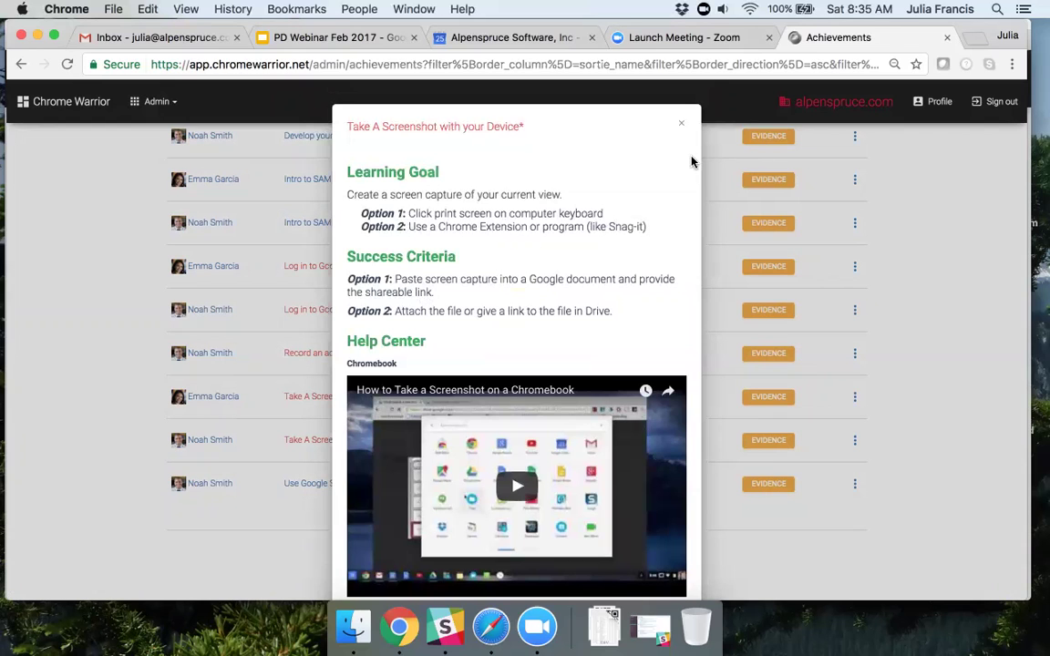
{"action": "left_click", "coordinate": [684, 126]}
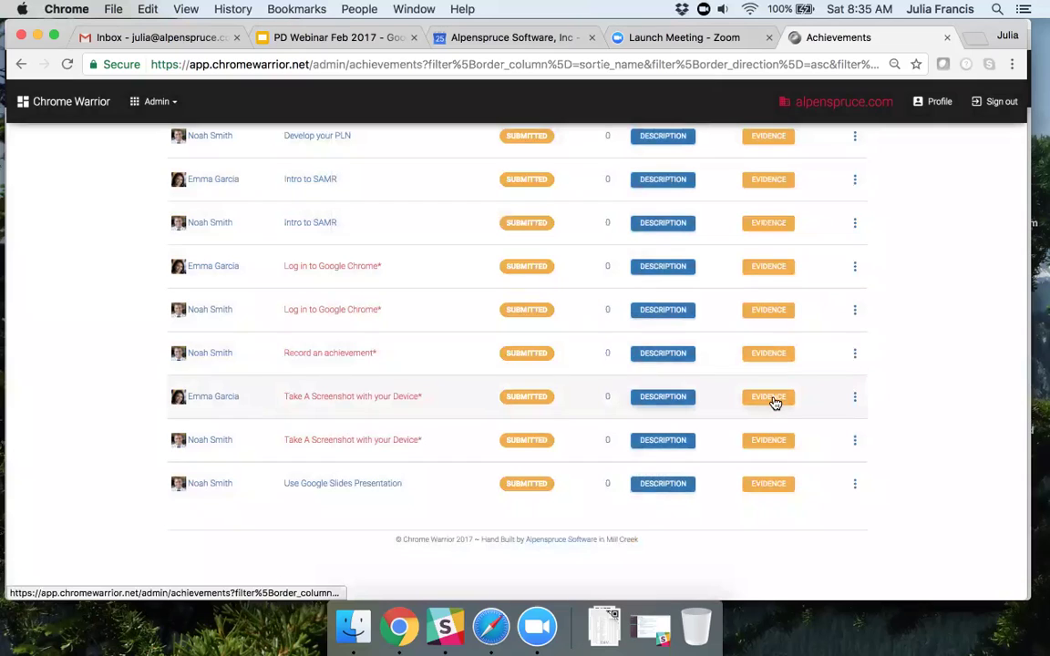
Step: Check the screenshot file in the evidence of the first "Take A Screenshot with your Device" achievement and approve it with the feedback "Great Job!"
{"action": "left_click", "coordinate": [771, 399]}
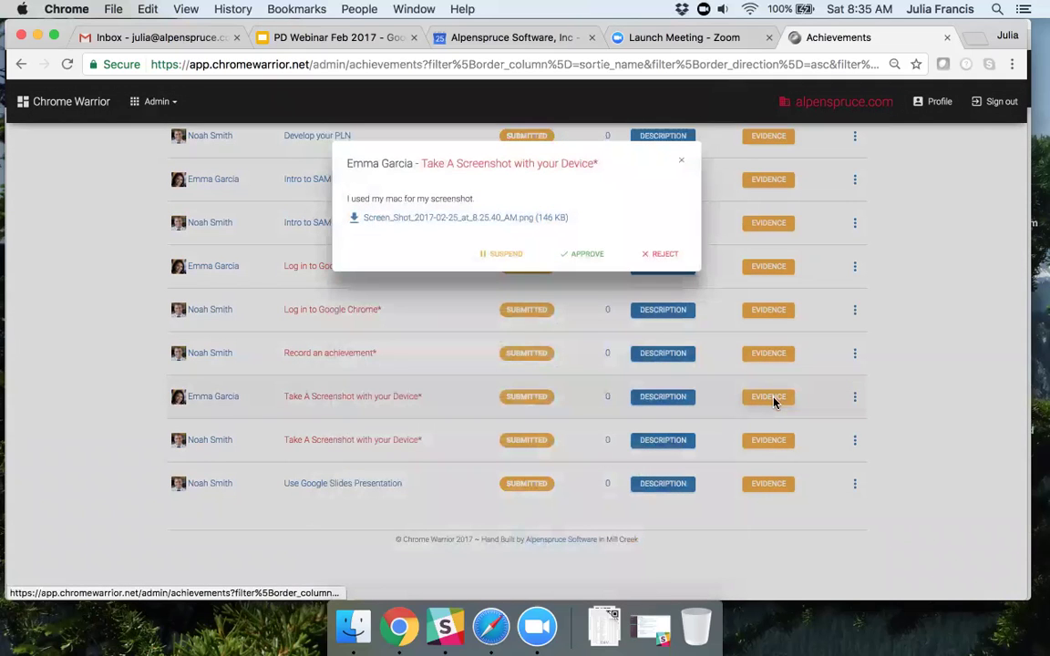
{"action": "left_click", "coordinate": [468, 218]}
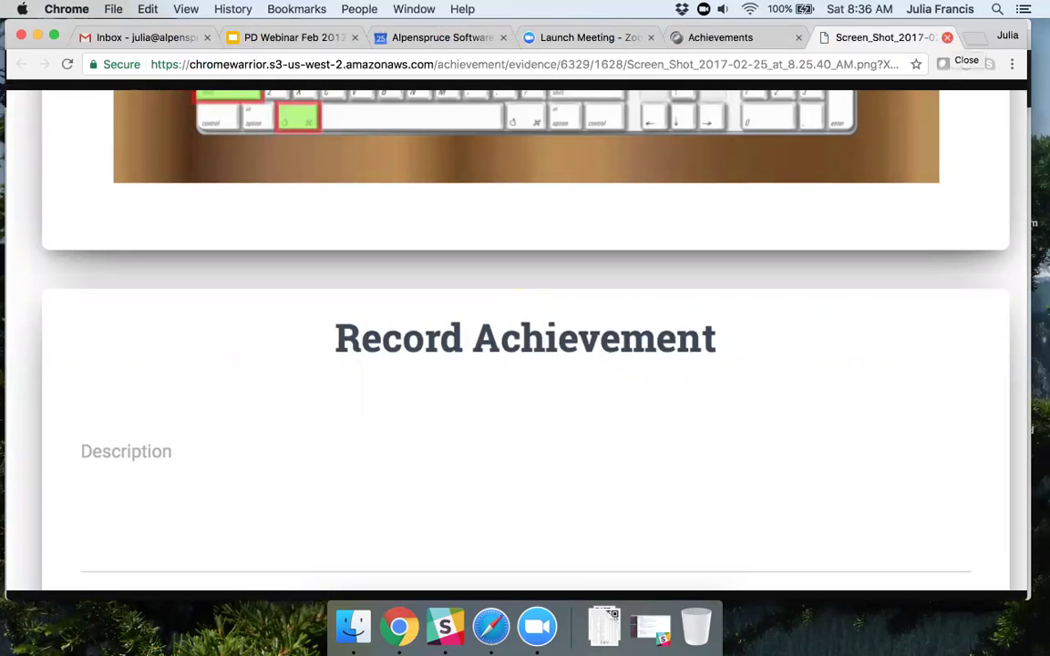
{"action": "left_click", "coordinate": [947, 37]}
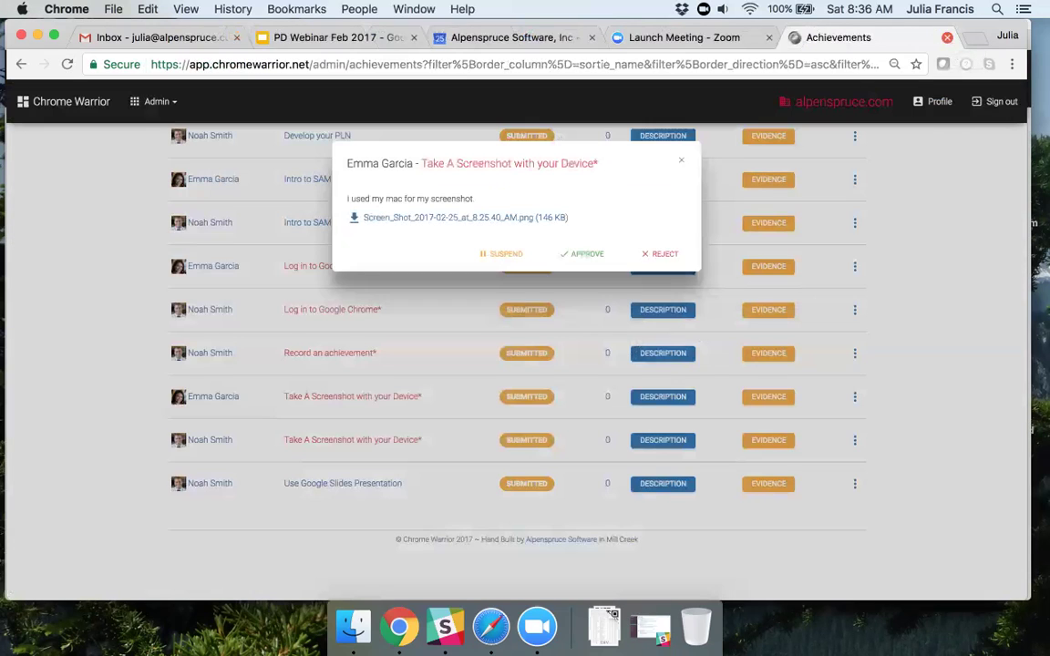
{"action": "left_click", "coordinate": [587, 256]}
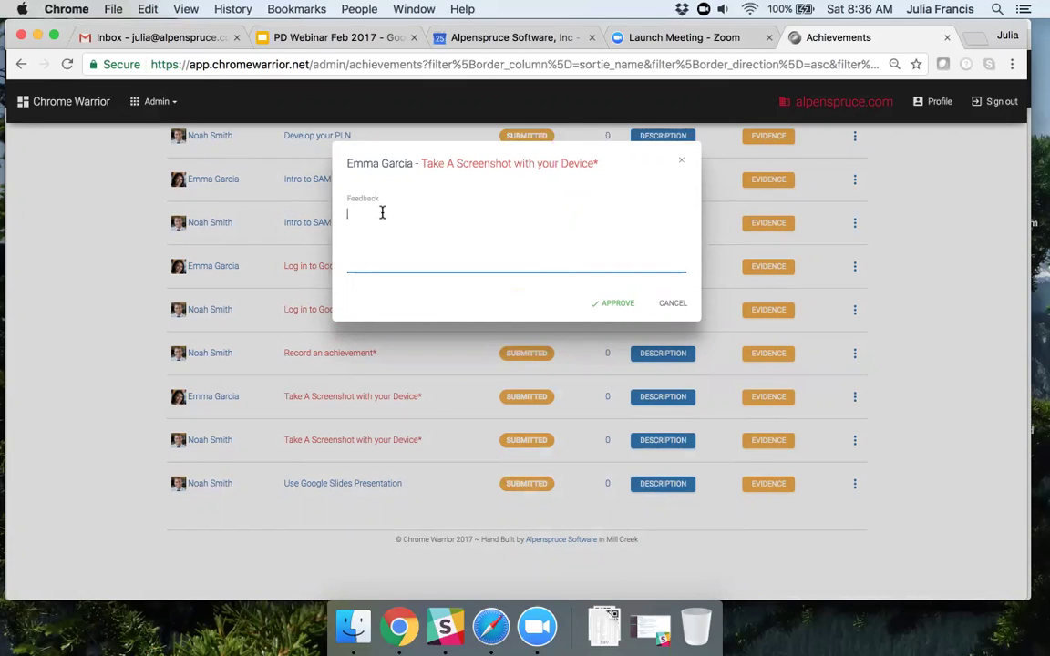
{"action": "type", "text": "Great Job!"}
{"action": "left_click", "coordinate": [618, 304]}
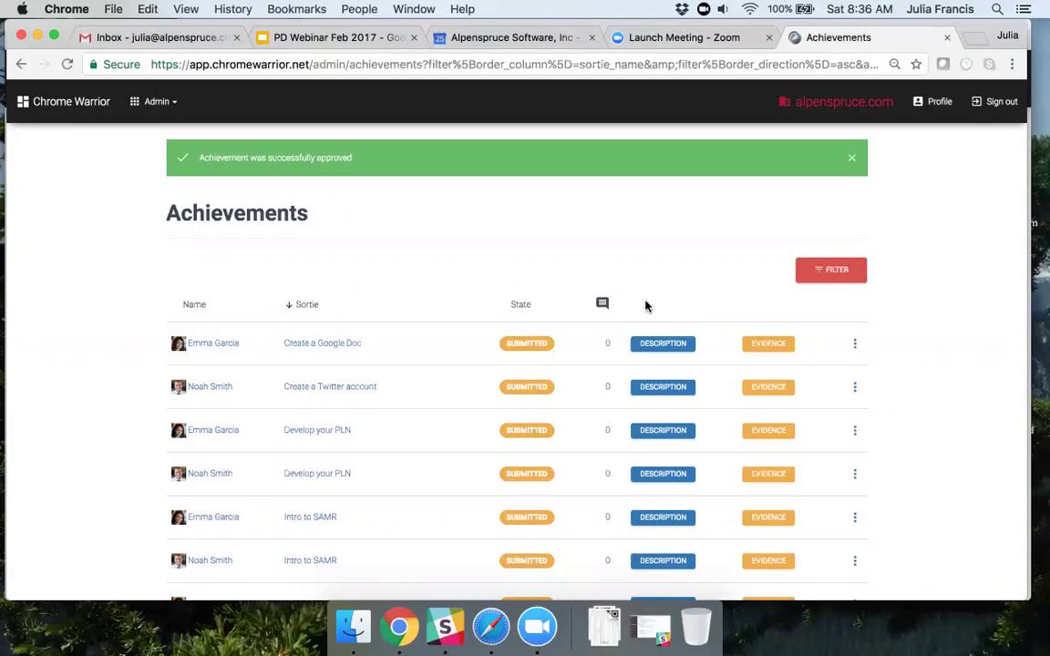
Step: Read the description of the first submitted "Develop your PLN" achievement and bring up its evidence for comparison
{"action": "scroll", "coordinate": [805, 433], "scroll_direction": "down", "scroll_amount": 1}
{"action": "scroll", "coordinate": [816, 387], "scroll_direction": "down", "scroll_amount": 3}
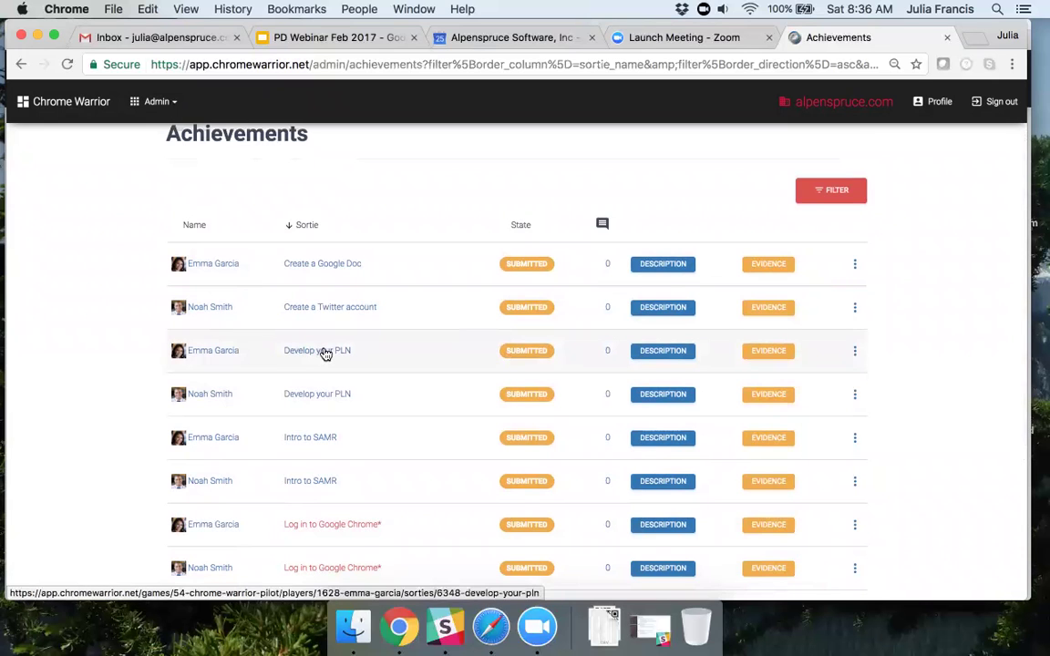
{"action": "left_click", "coordinate": [664, 351]}
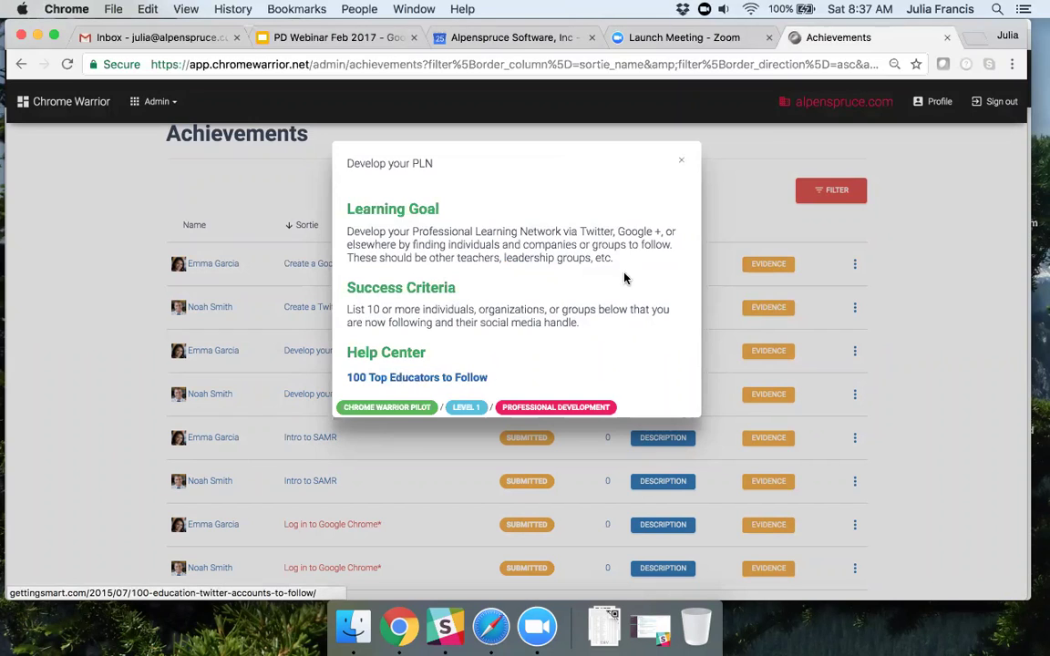
{"action": "left_click", "coordinate": [680, 165]}
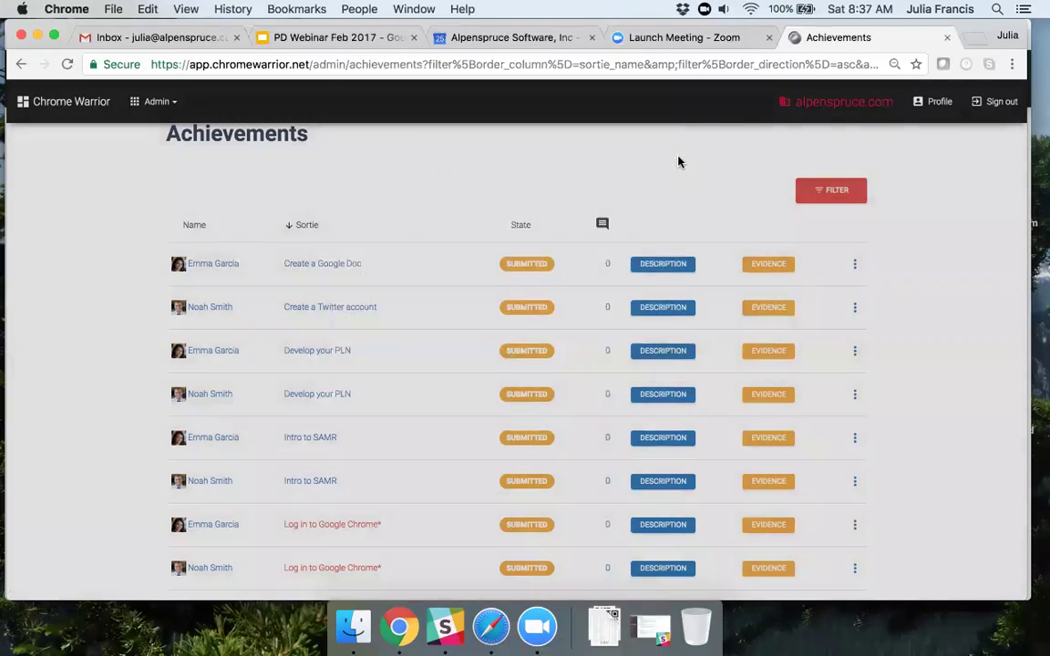
{"action": "left_click", "coordinate": [771, 352]}
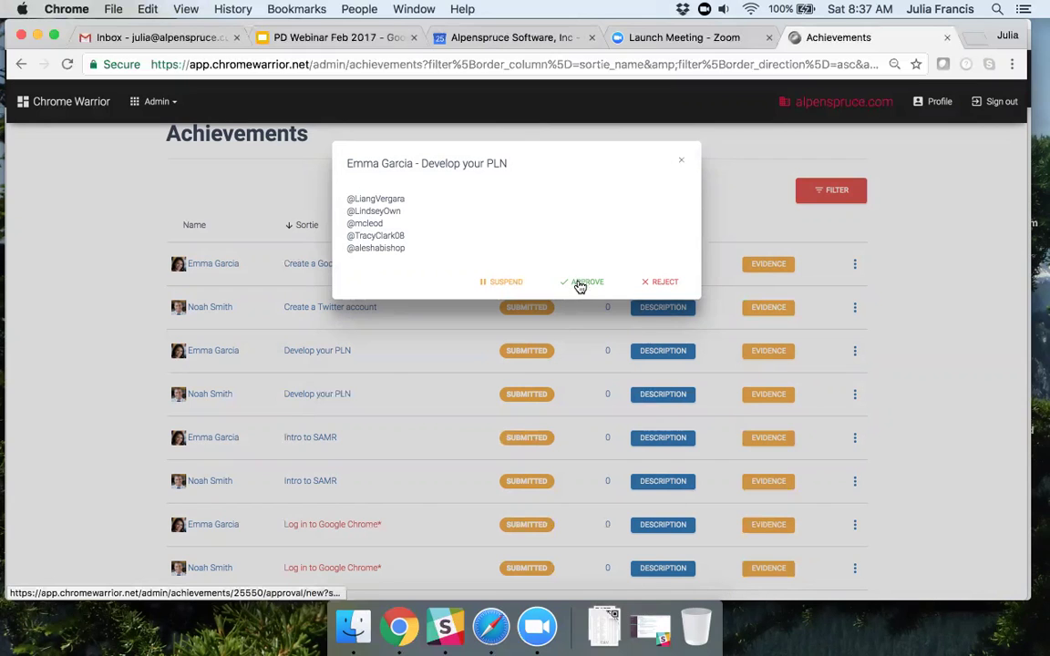
Step: Suspend this "Develop your PLN" achievement with the reason "Great job on the first five, but please provide 5 more to complete this sortie."
{"action": "left_click", "coordinate": [502, 285]}
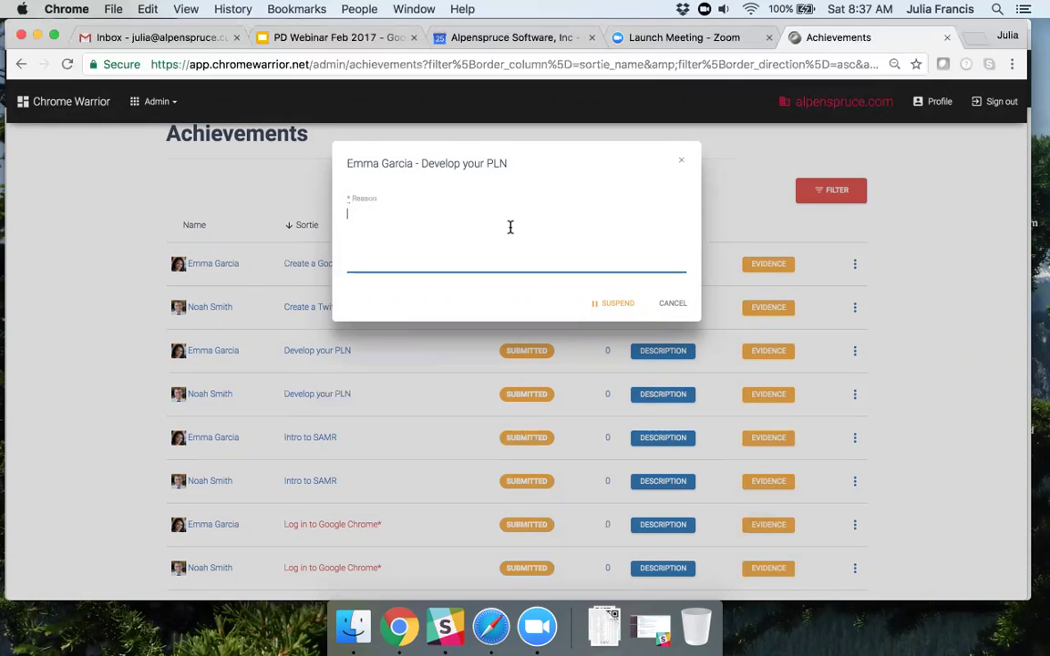
{"action": "type", "text": "Great job on th"}
{"action": "type", "text": "e"}
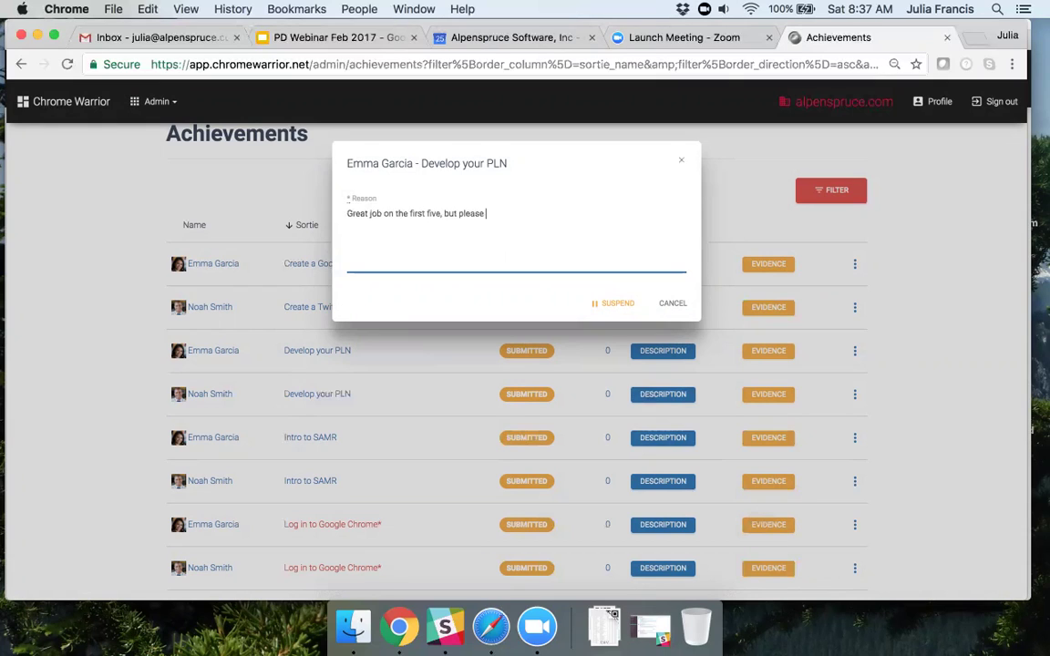
{"action": "type", "text": " first five. but please provide 5 more to complete this "}
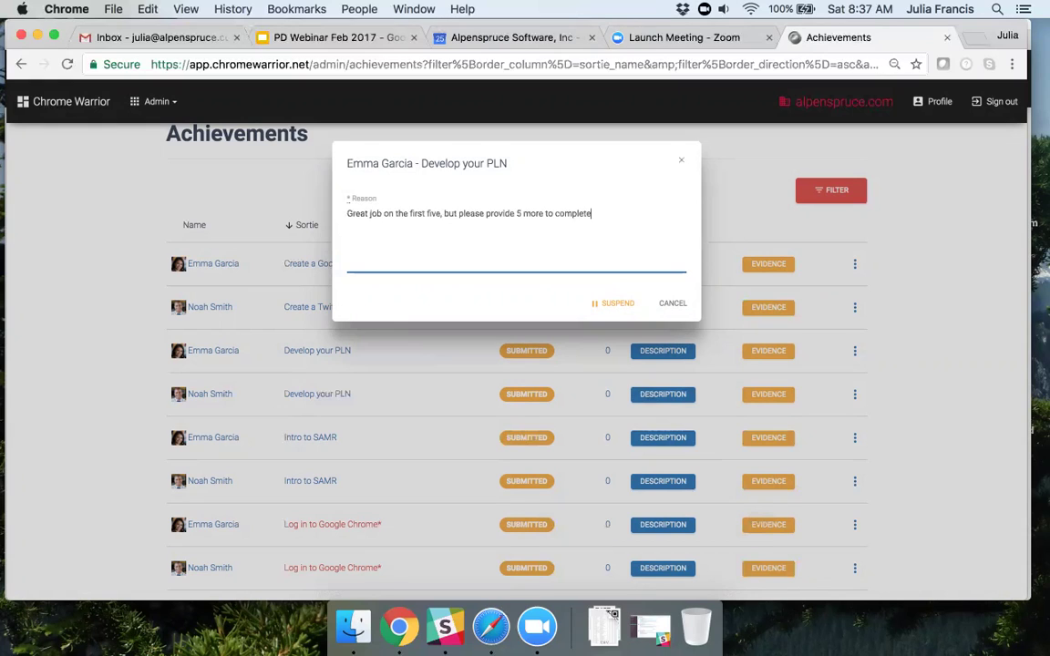
{"action": "type", "text": "sortie."}
{"action": "left_click", "coordinate": [611, 303]}
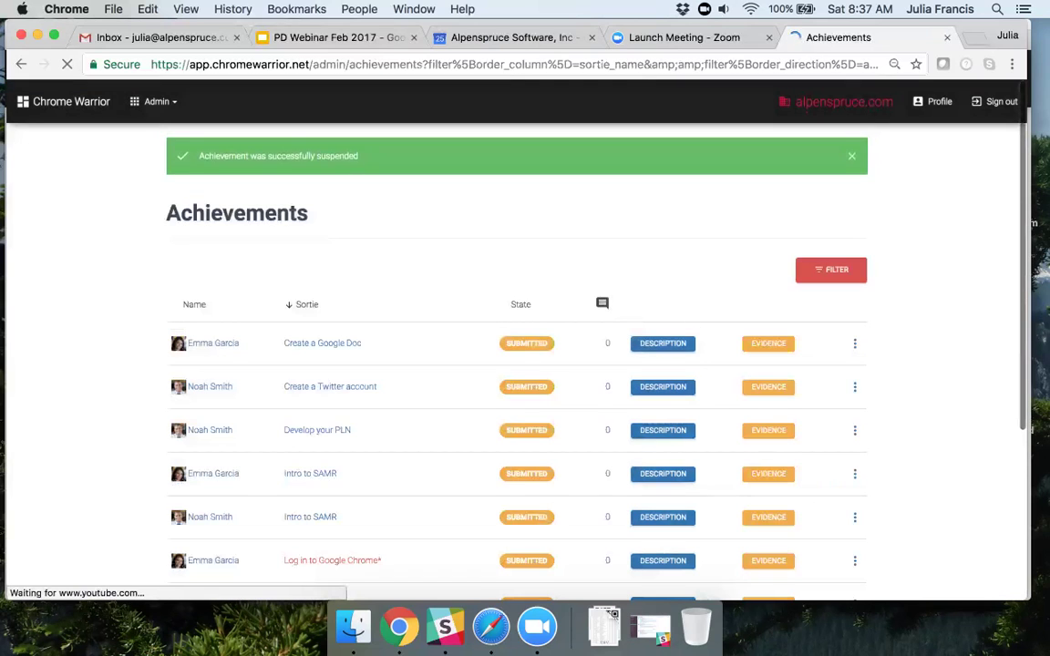
Step: Filter the achievements list by the state "suspended"
{"action": "scroll", "coordinate": [559, 255], "scroll_direction": "down", "scroll_amount": 1}
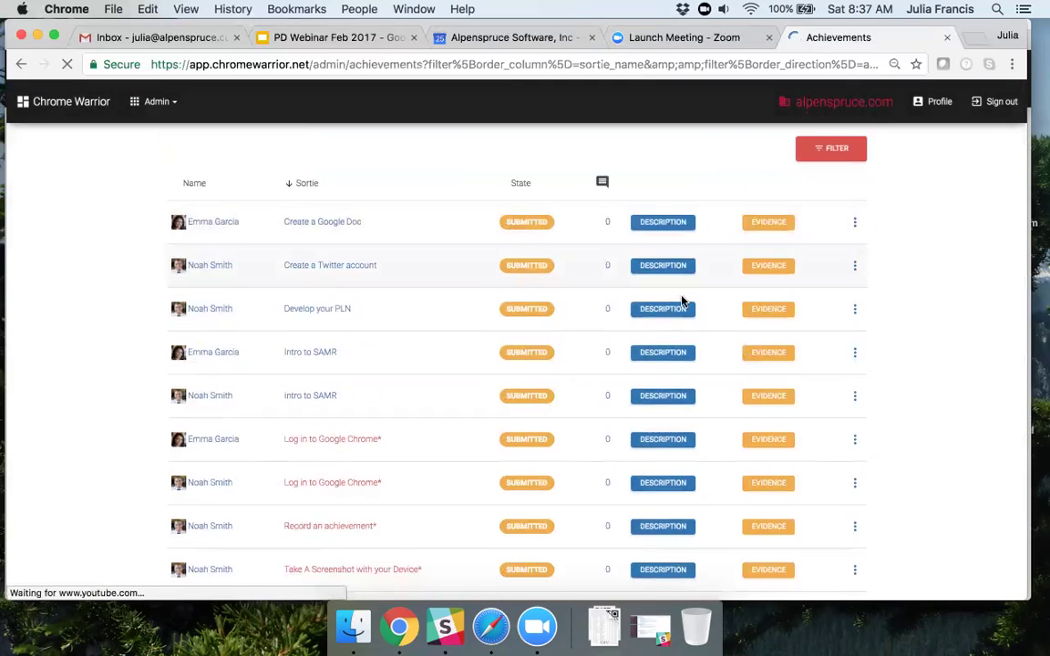
{"action": "scroll", "coordinate": [538, 365], "scroll_direction": "up", "scroll_amount": 2}
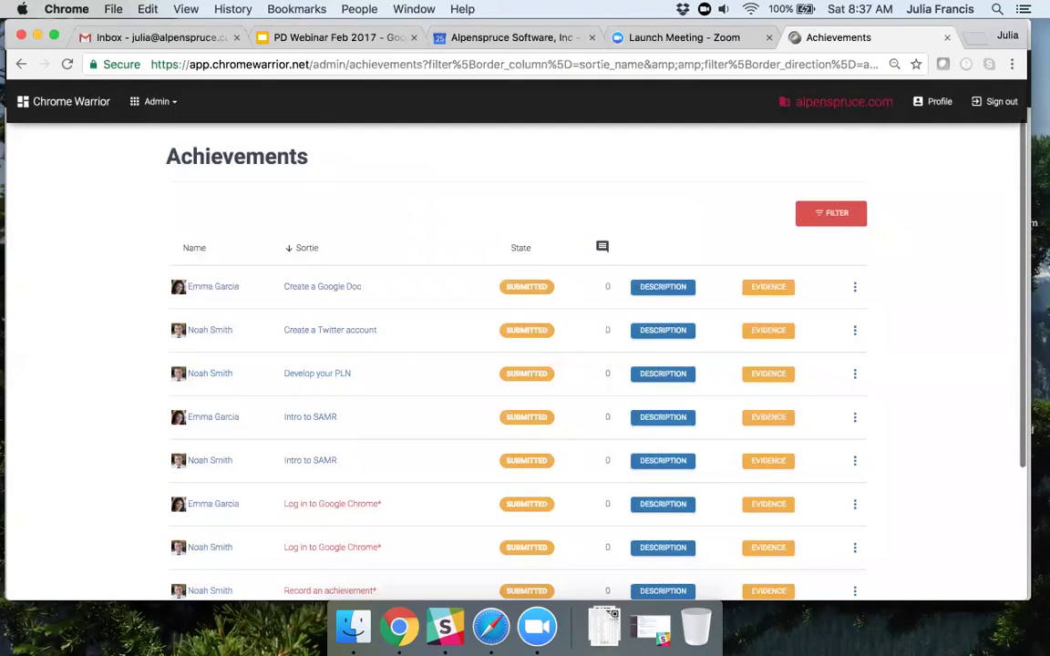
{"action": "left_click", "coordinate": [836, 213]}
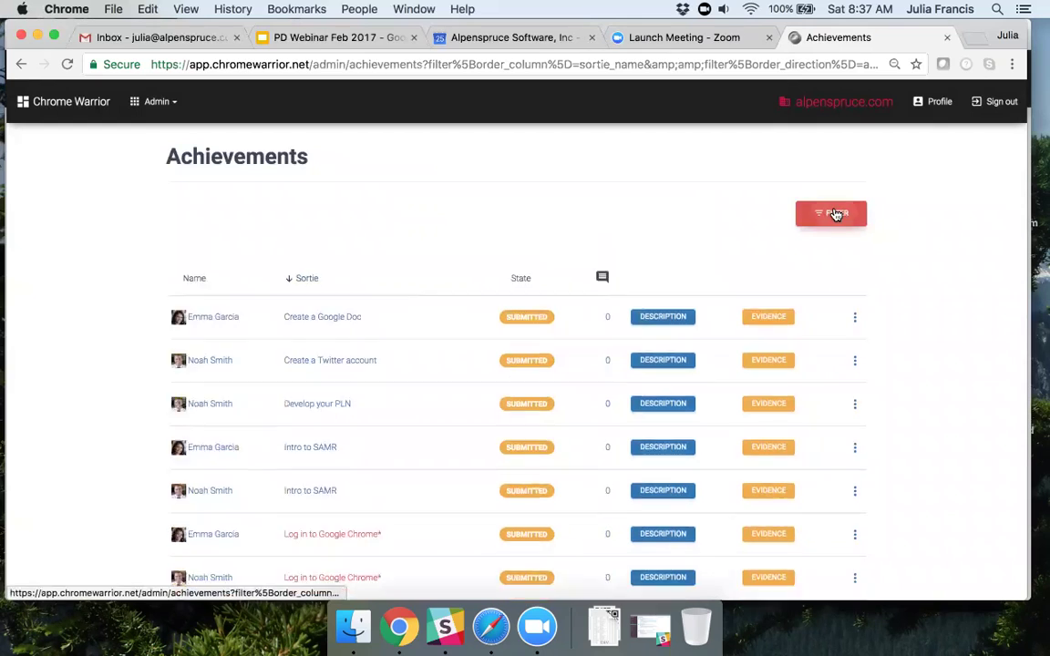
{"action": "left_click", "coordinate": [731, 391]}
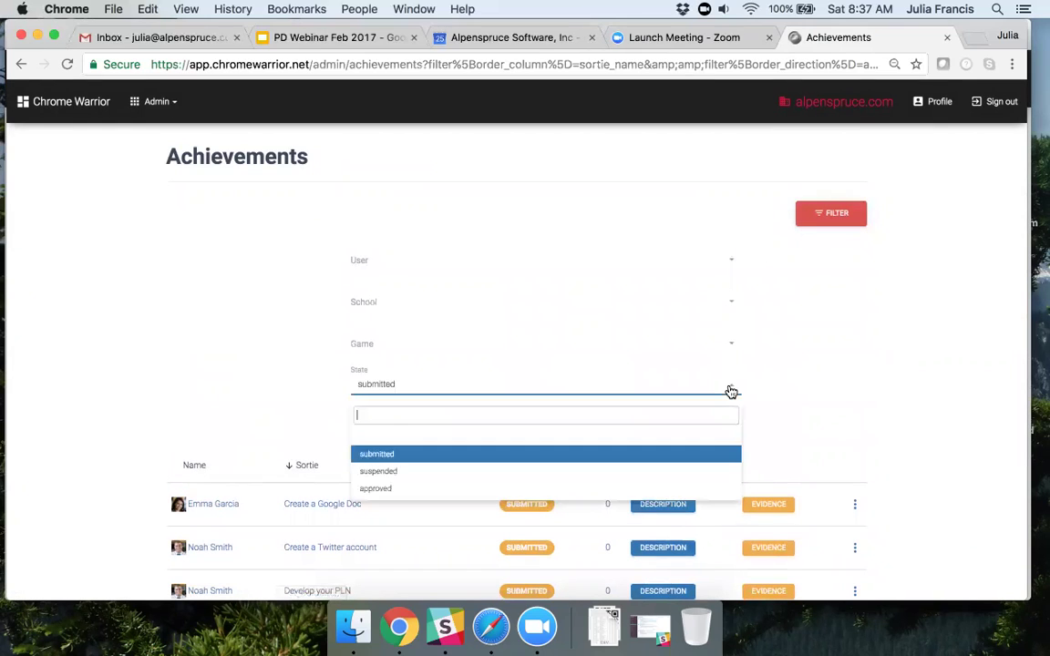
{"action": "left_click", "coordinate": [653, 473]}
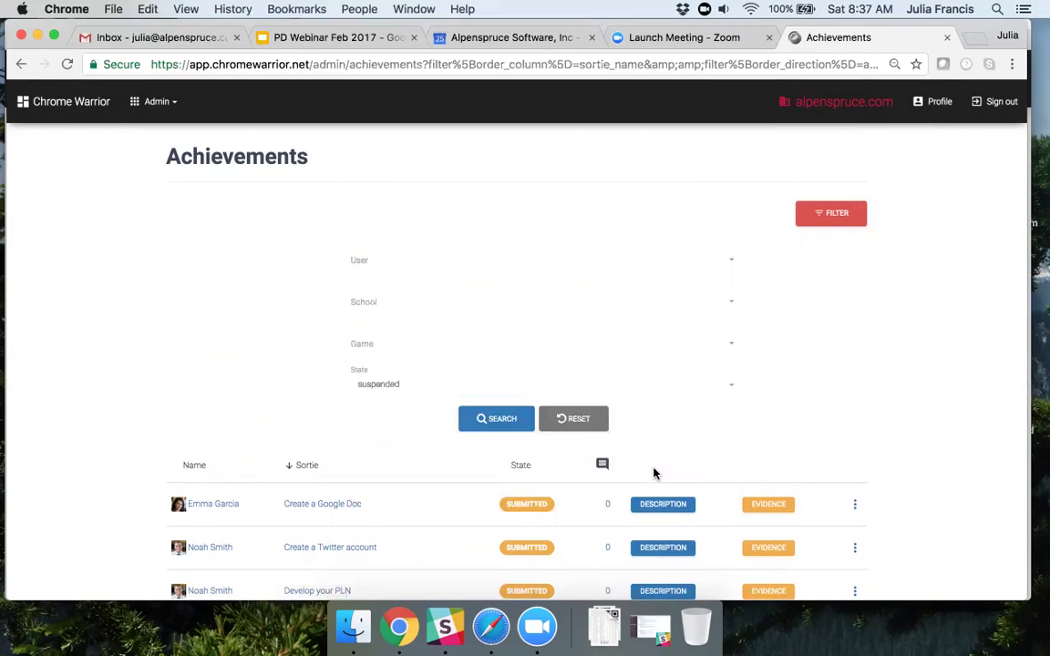
{"action": "left_click", "coordinate": [496, 418]}
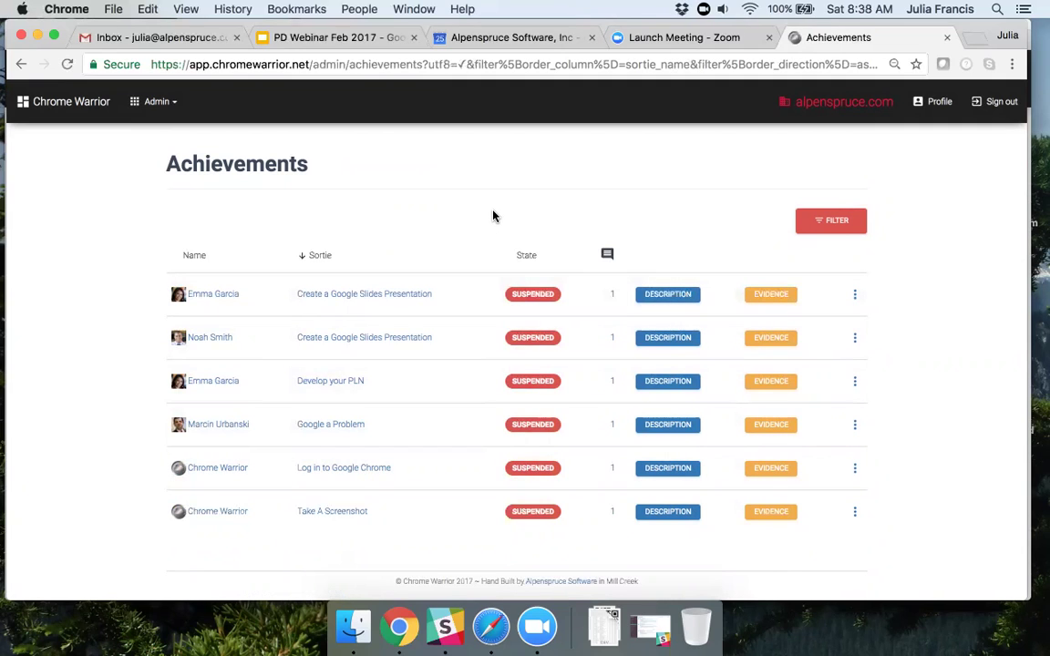
Step: Change the achievements list filter to show only achievements in the state "submitted"
{"action": "left_click", "coordinate": [833, 232]}
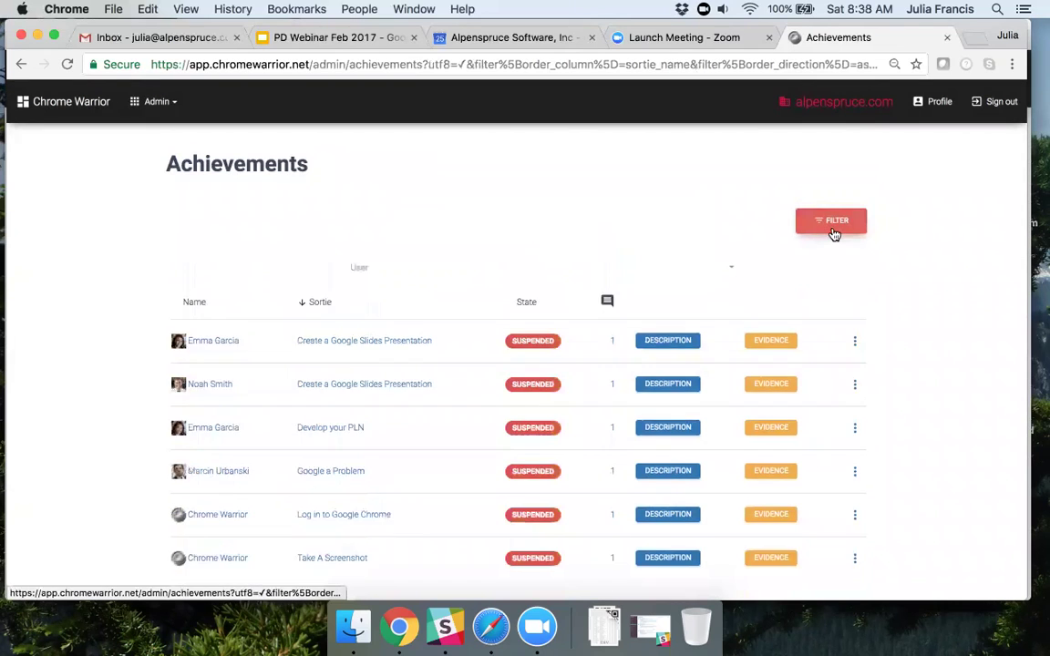
{"action": "left_click", "coordinate": [731, 393]}
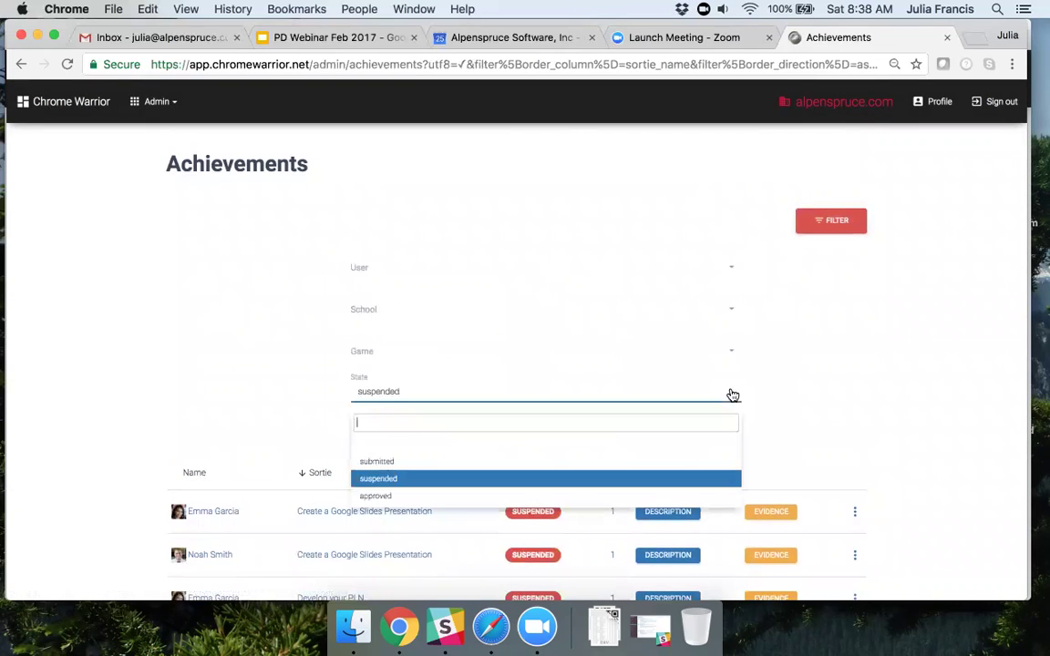
{"action": "left_click", "coordinate": [636, 462]}
{"action": "left_click", "coordinate": [509, 427]}
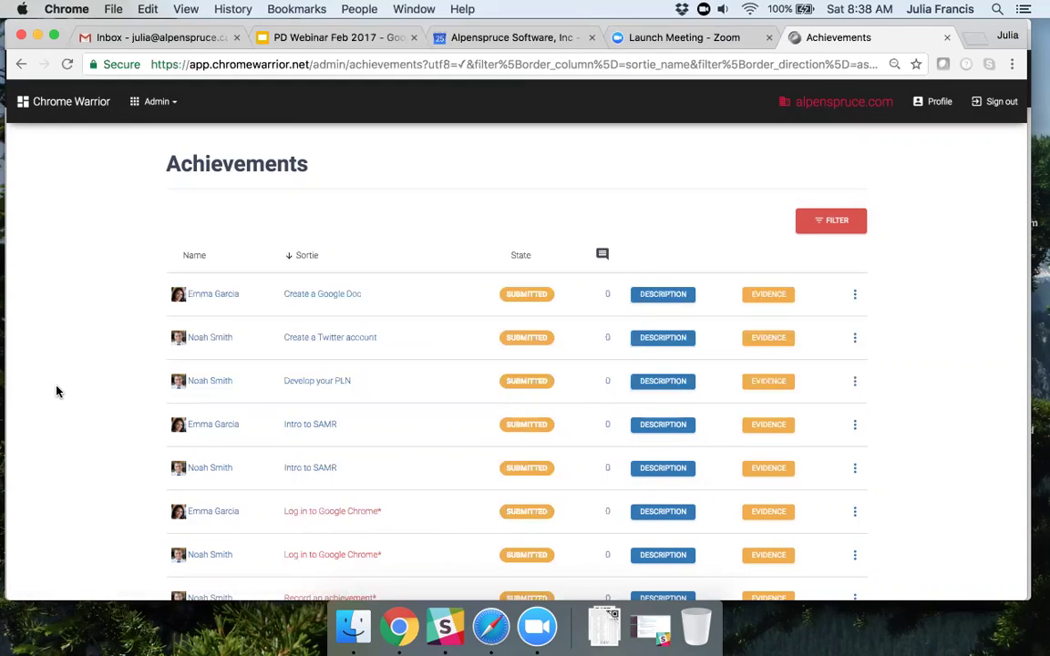
Step: Switch to Safari, refresh the player's game board and open the suspended "Develop your PLN" sortie under Professional Development
{"action": "left_click", "coordinate": [491, 629]}
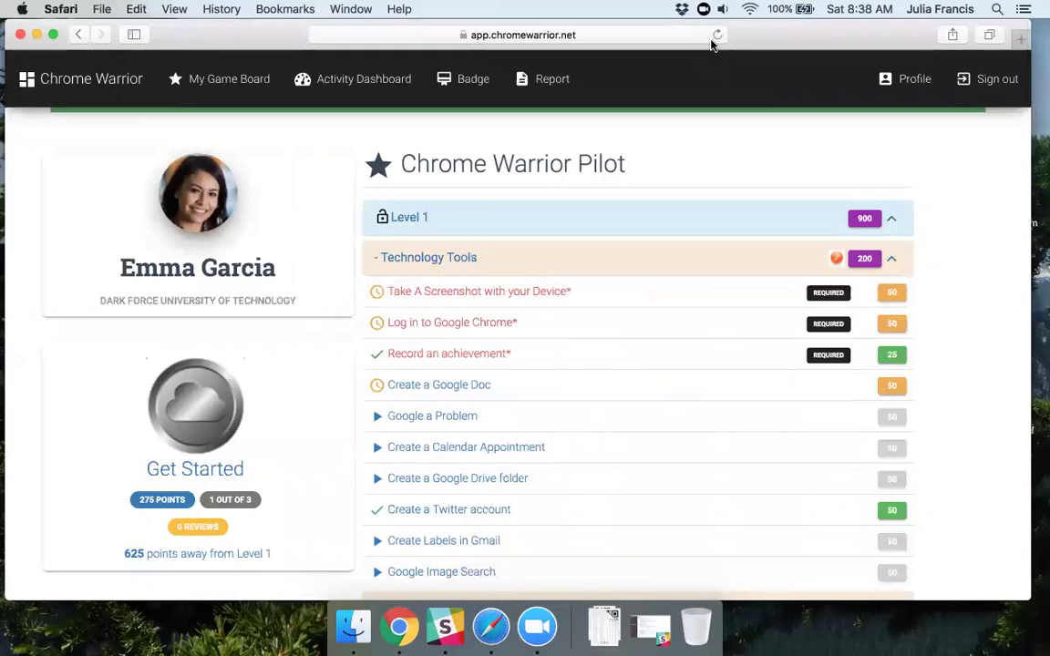
{"action": "left_click", "coordinate": [717, 37]}
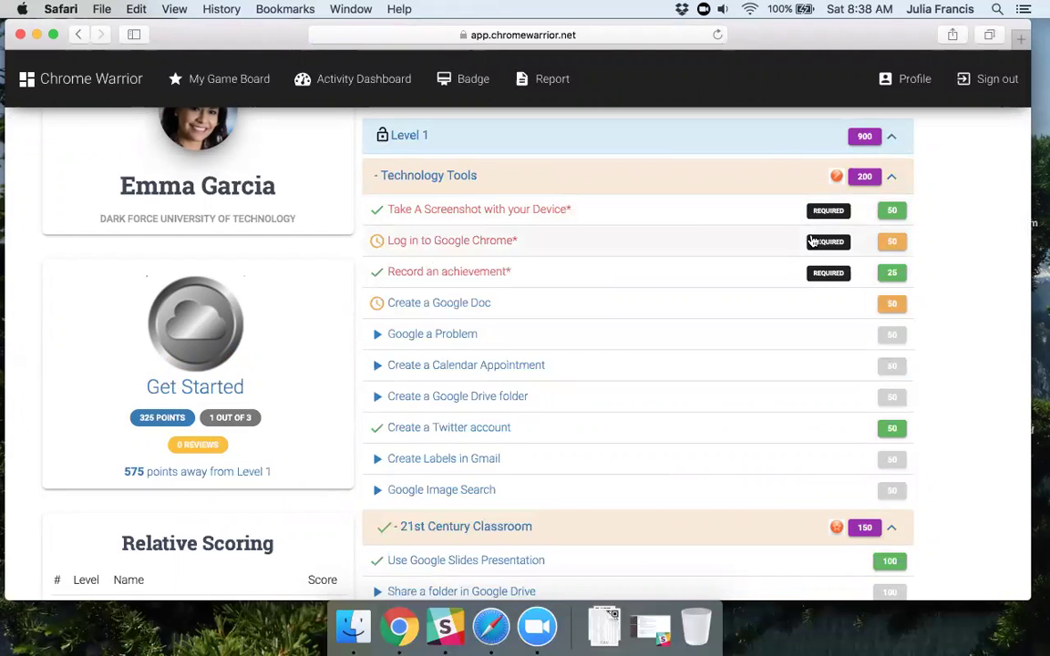
{"action": "scroll", "coordinate": [1034, 223], "scroll_direction": "down", "scroll_amount": 10}
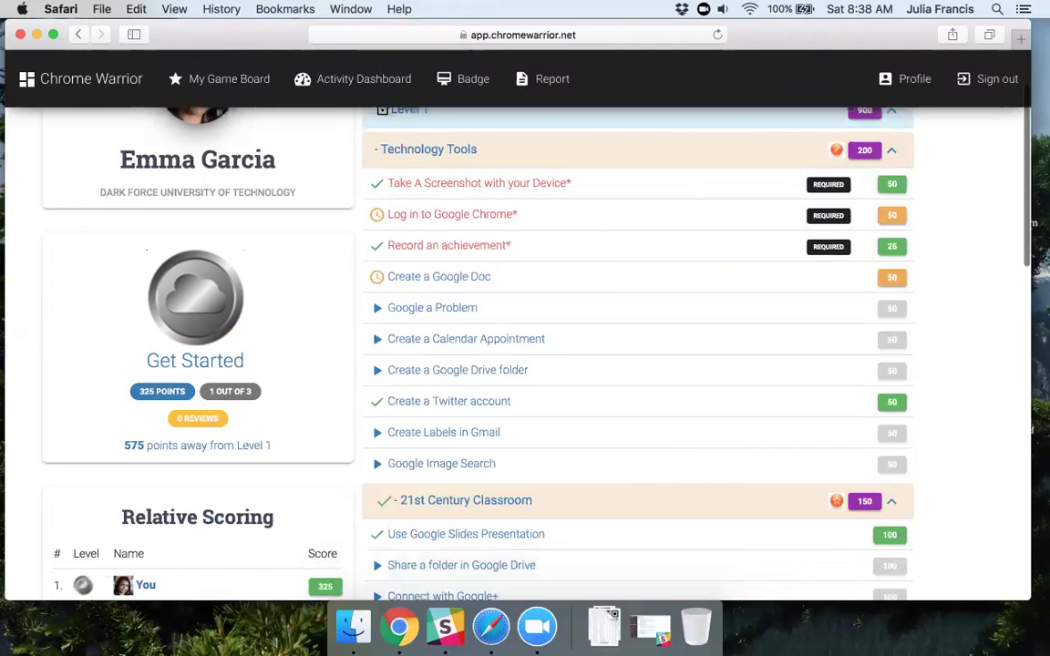
{"action": "scroll", "coordinate": [639, 347], "scroll_direction": "down", "scroll_amount": 2}
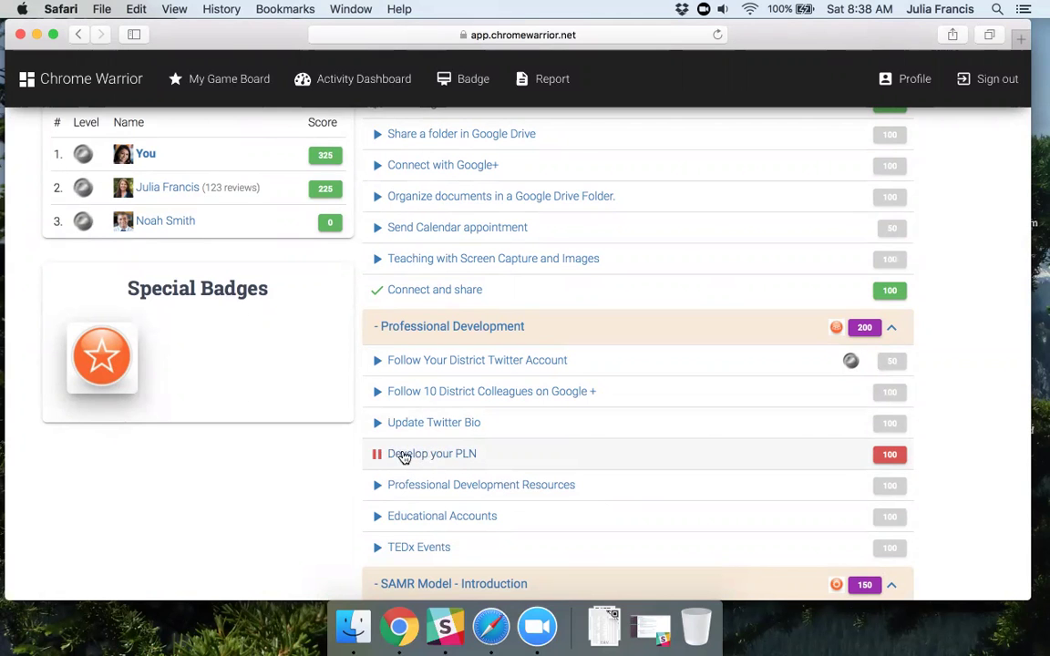
{"action": "left_click", "coordinate": [443, 454]}
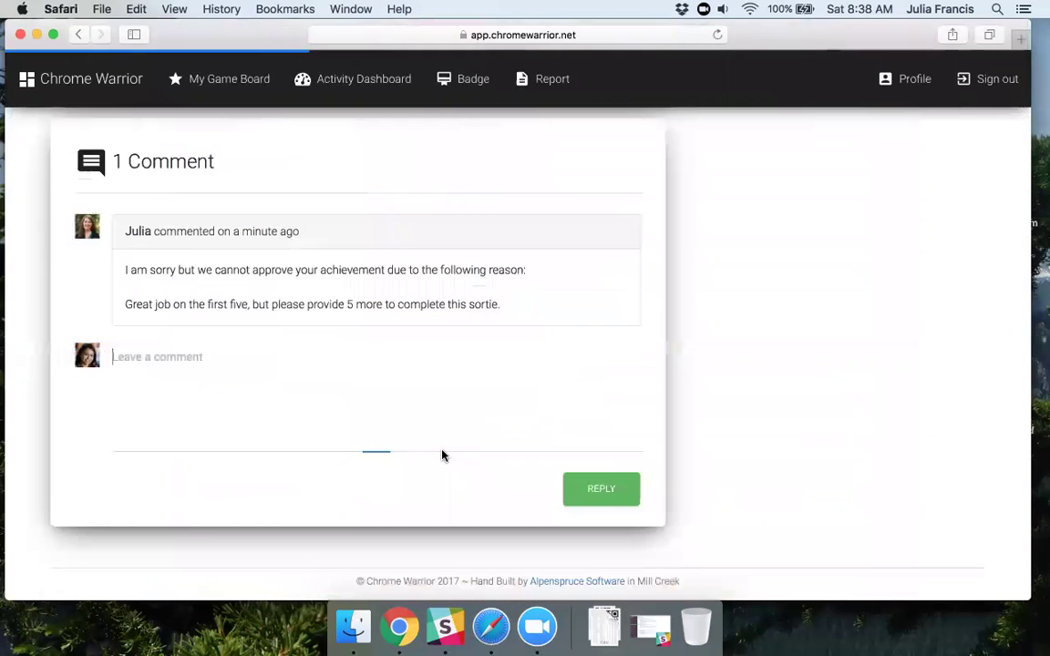
Step: Read the reviewer's comment on the suspended sortie and post the reply "Thank you!"
{"action": "scroll", "coordinate": [443, 456], "scroll_direction": "down", "scroll_amount": 5}
{"action": "scroll", "coordinate": [443, 456], "scroll_direction": "down", "scroll_amount": 5}
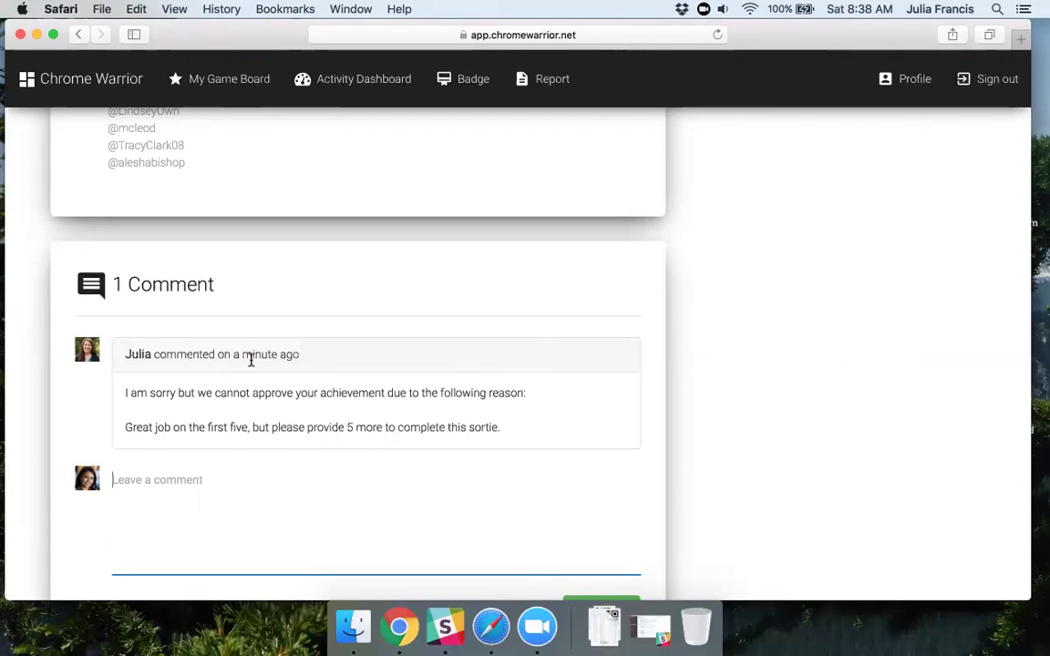
{"action": "mouse_move", "coordinate": [279, 360]}
{"action": "type", "text": "Thank you!"}
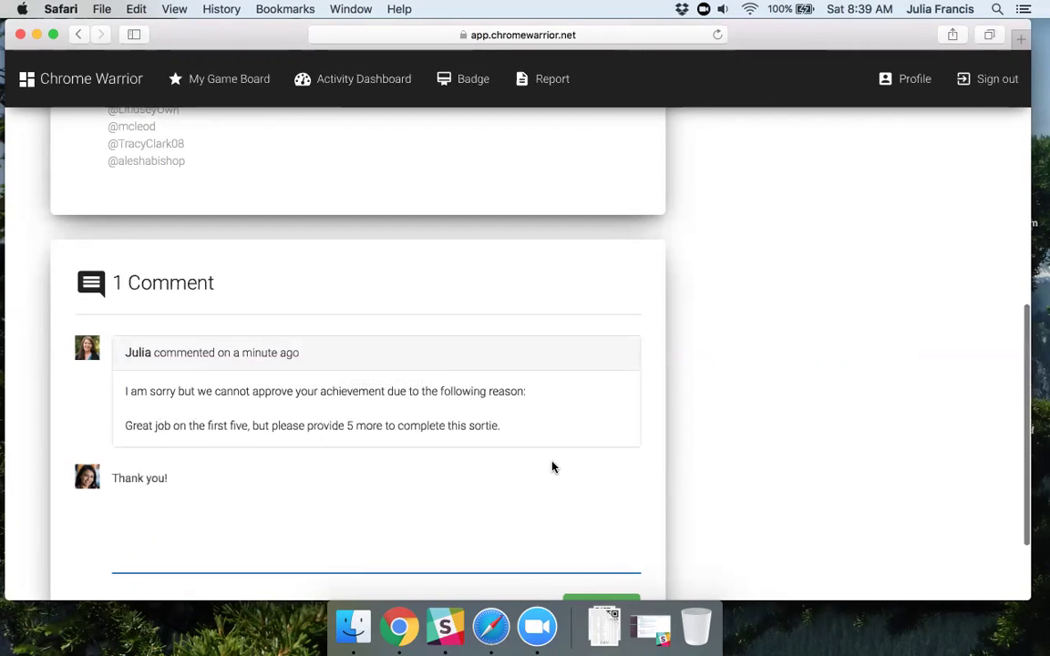
{"action": "scroll", "coordinate": [552, 467], "scroll_direction": "down", "scroll_amount": 2}
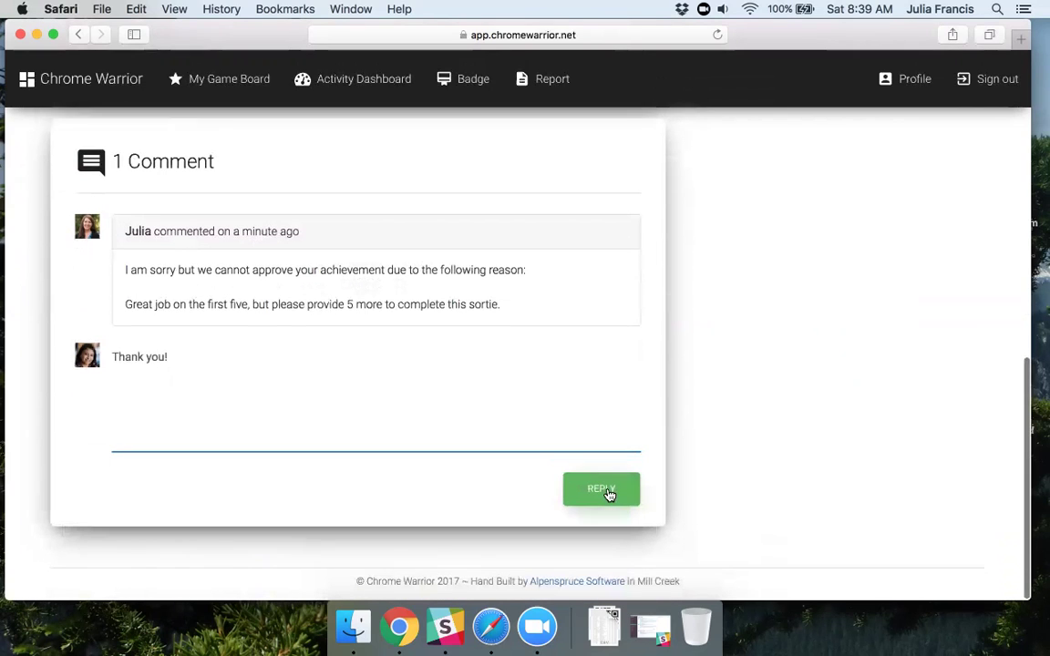
{"action": "left_click", "coordinate": [609, 493]}
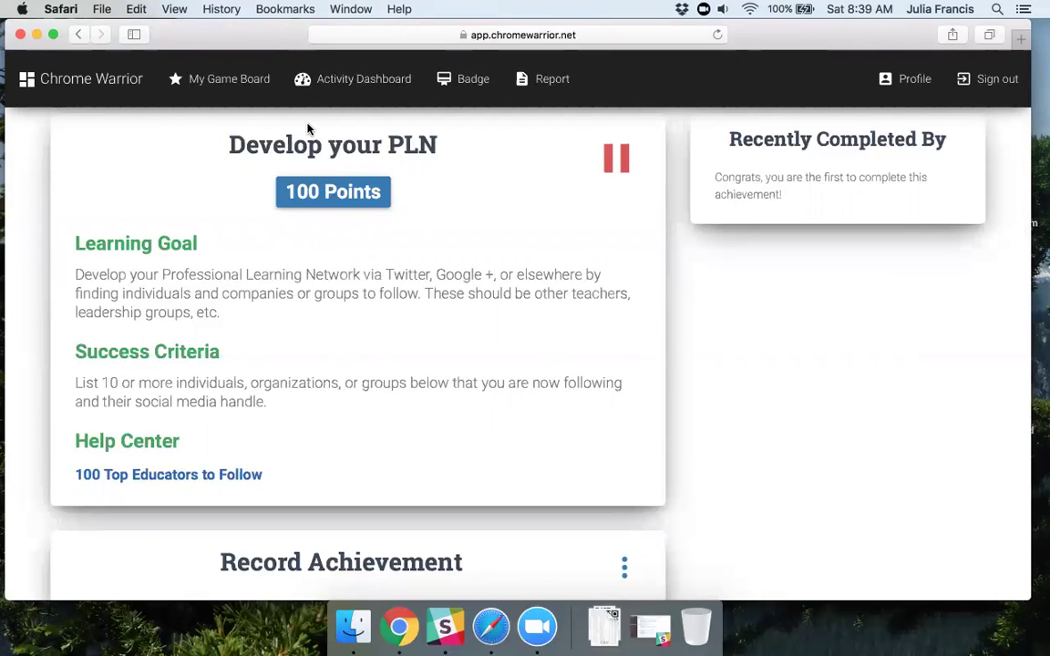
Step: Return to the game board and reopen the suspended "Develop your PLN" sortie from there
{"action": "left_click", "coordinate": [218, 82]}
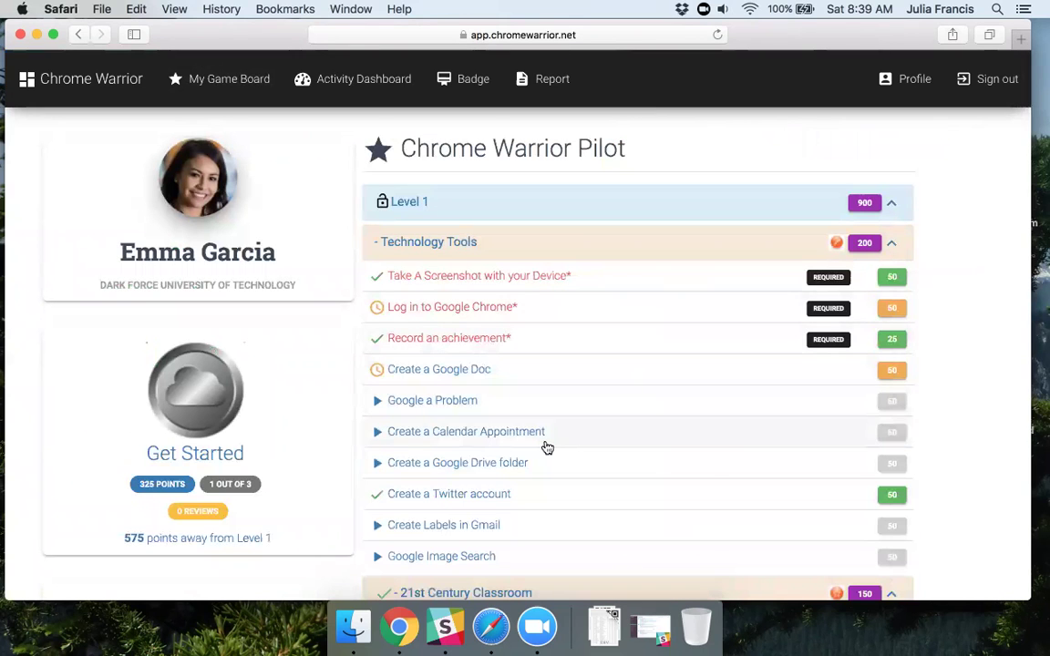
{"action": "scroll", "coordinate": [547, 447], "scroll_direction": "down", "scroll_amount": 10}
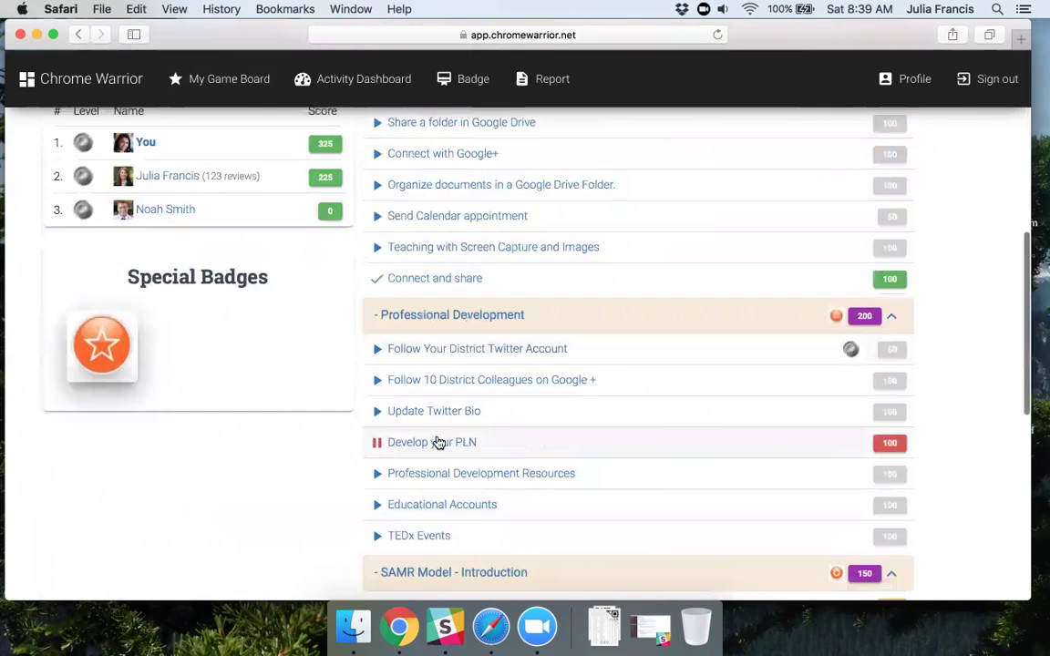
{"action": "left_click", "coordinate": [438, 443]}
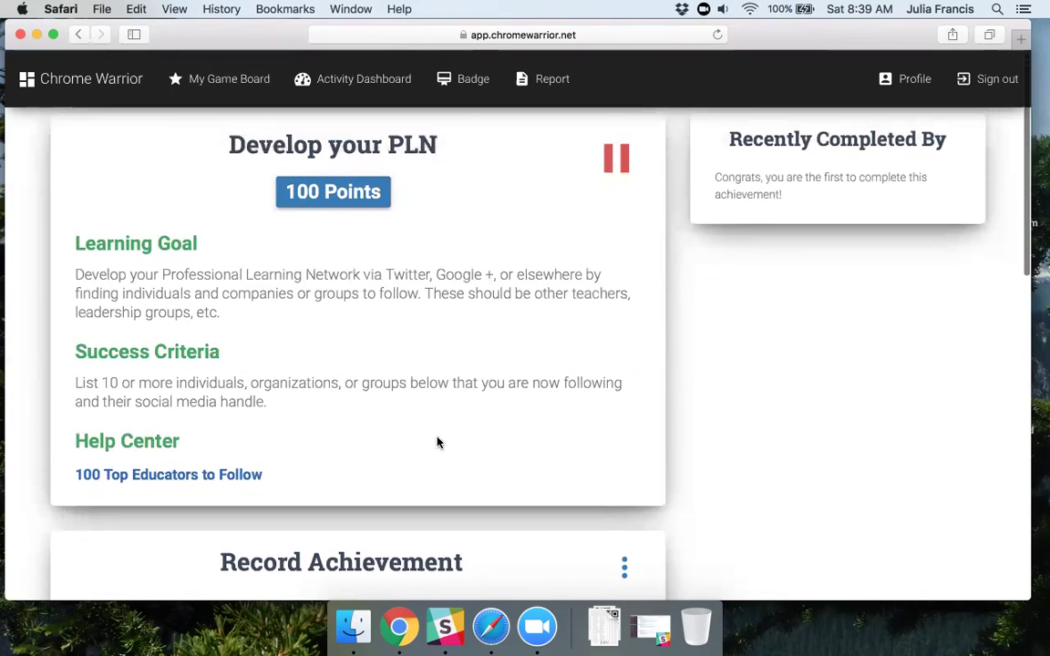
Step: Edit the recorded achievement by adding "Add 5 more twitter accounts..." below the listed handles in the description, and submit the update
{"action": "scroll", "coordinate": [437, 443], "scroll_direction": "down", "scroll_amount": 5}
{"action": "left_click", "coordinate": [624, 310]}
{"action": "left_click", "coordinate": [554, 347]}
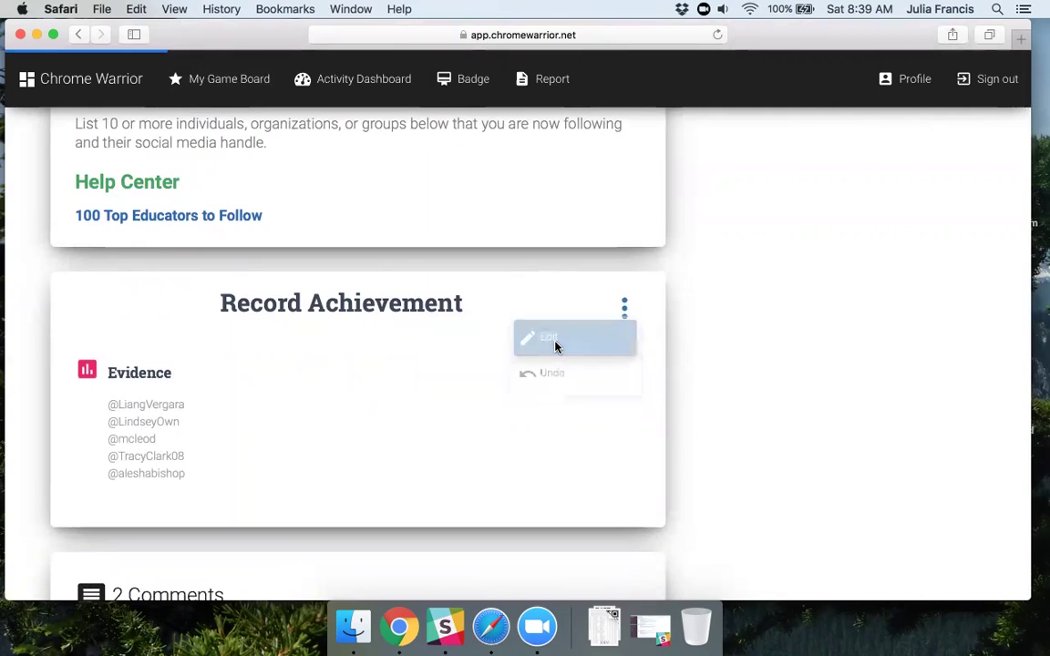
{"action": "scroll", "coordinate": [387, 491], "scroll_direction": "down", "scroll_amount": 5}
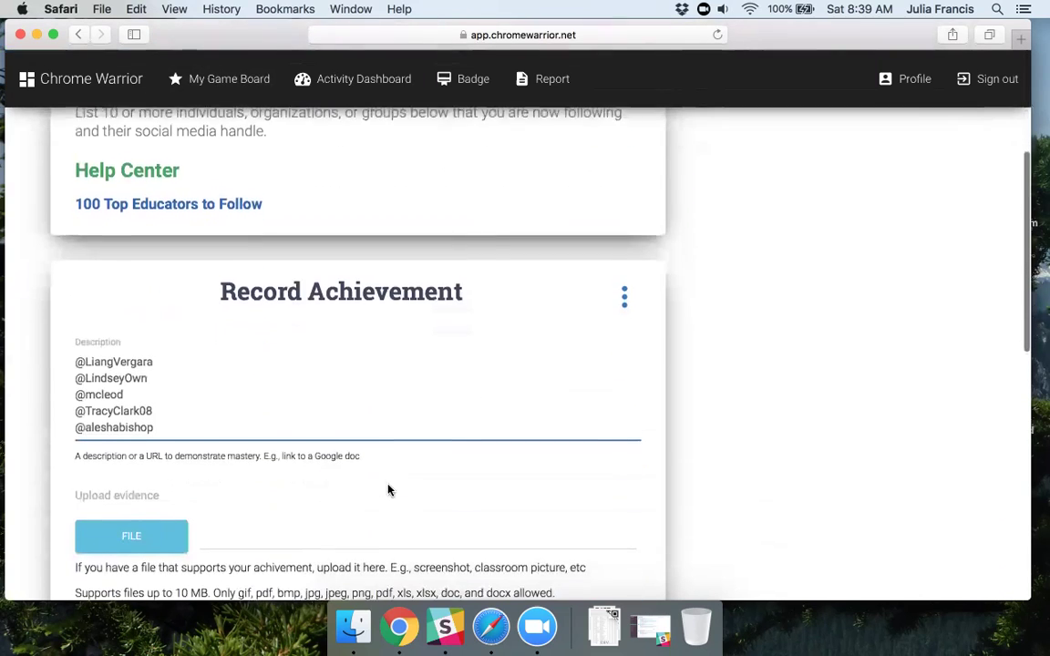
{"action": "left_click", "coordinate": [191, 412]}
{"action": "key", "text": "Return"}
{"action": "type", "text": "Add 5 more "}
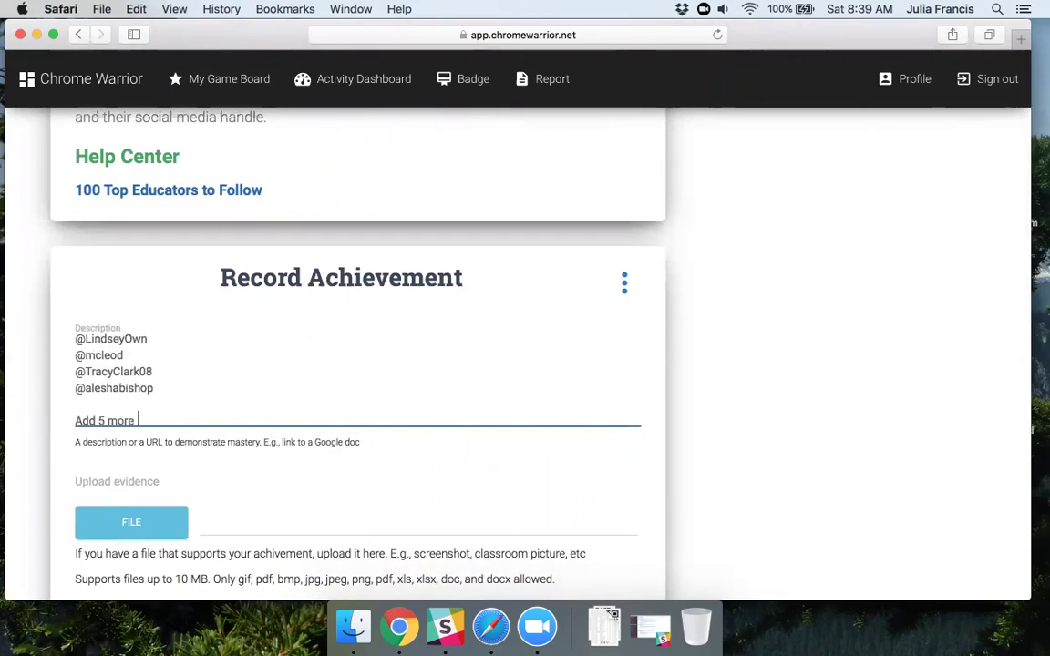
{"action": "type", "text": "twitter accounts..."}
{"action": "scroll", "coordinate": [114, 487], "scroll_direction": "down", "scroll_amount": 3}
{"action": "left_click", "coordinate": [150, 507]}
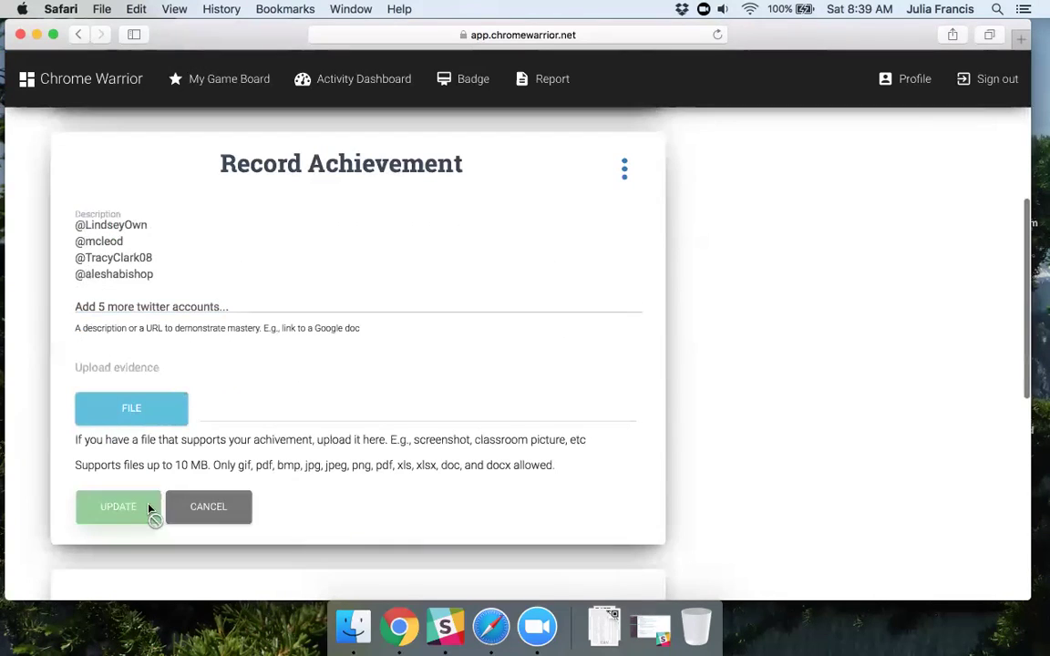
{"action": "left_click", "coordinate": [147, 507]}
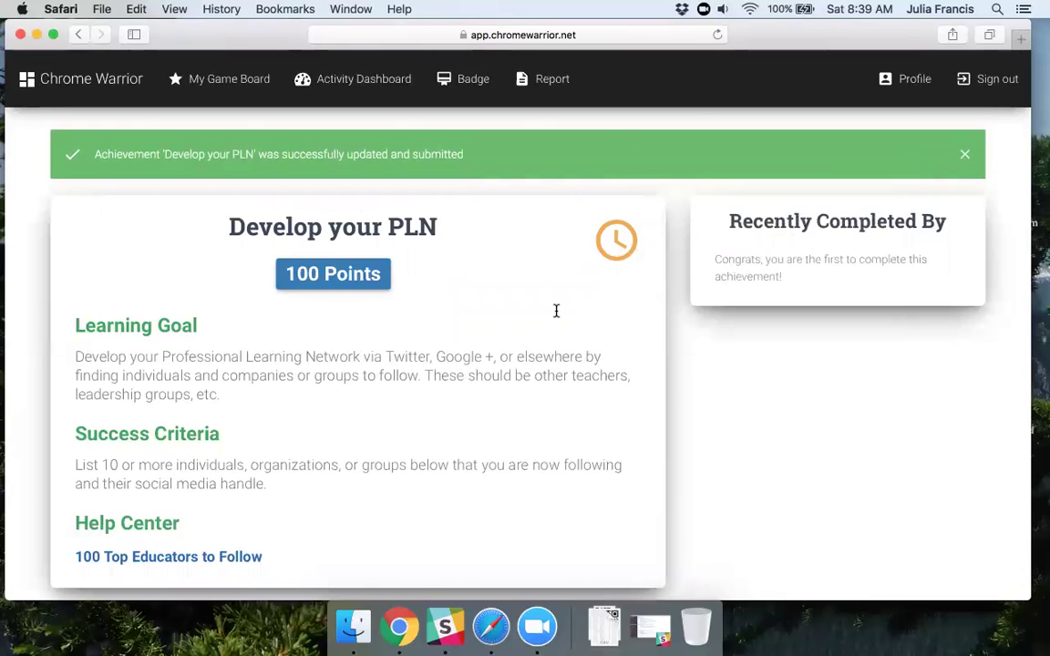
Step: Switch to Chrome, refresh the admin achievements list, check the evidence of the resubmitted "Develop your PLN" achievement with two comments and approve it
{"action": "left_click", "coordinate": [399, 626]}
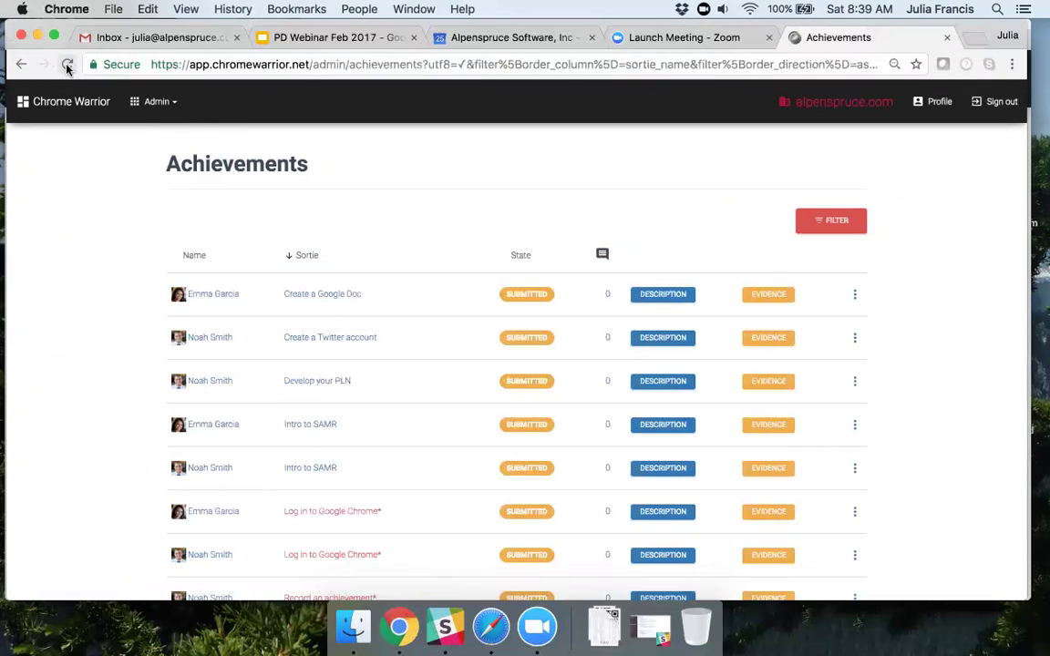
{"action": "left_click", "coordinate": [66, 66]}
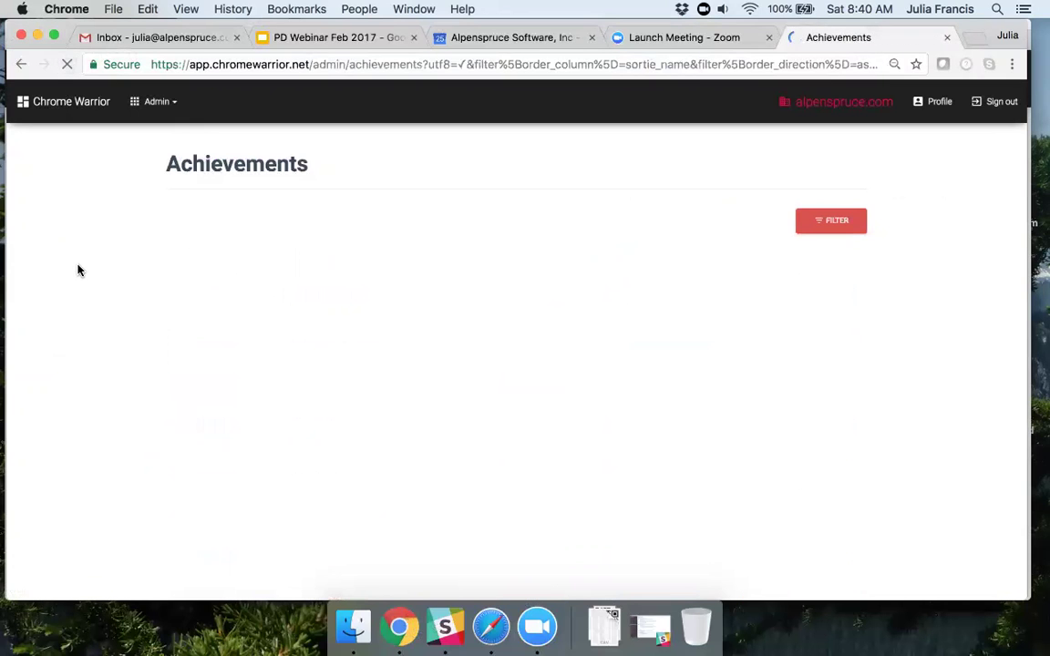
{"action": "scroll", "coordinate": [136, 310], "scroll_direction": "down", "scroll_amount": 1}
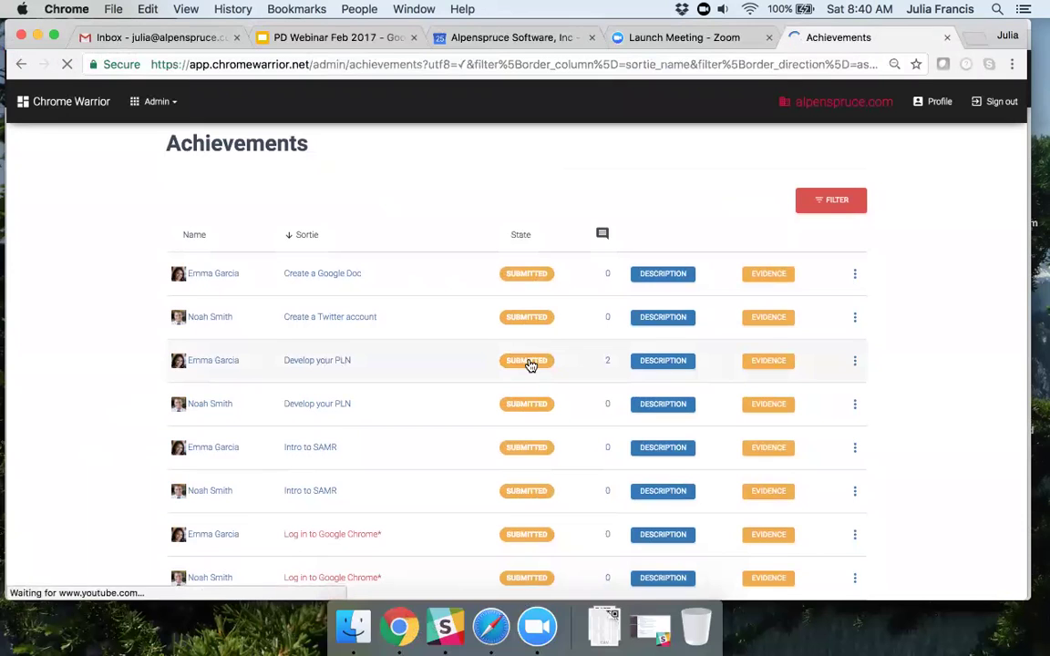
{"action": "left_click", "coordinate": [779, 362]}
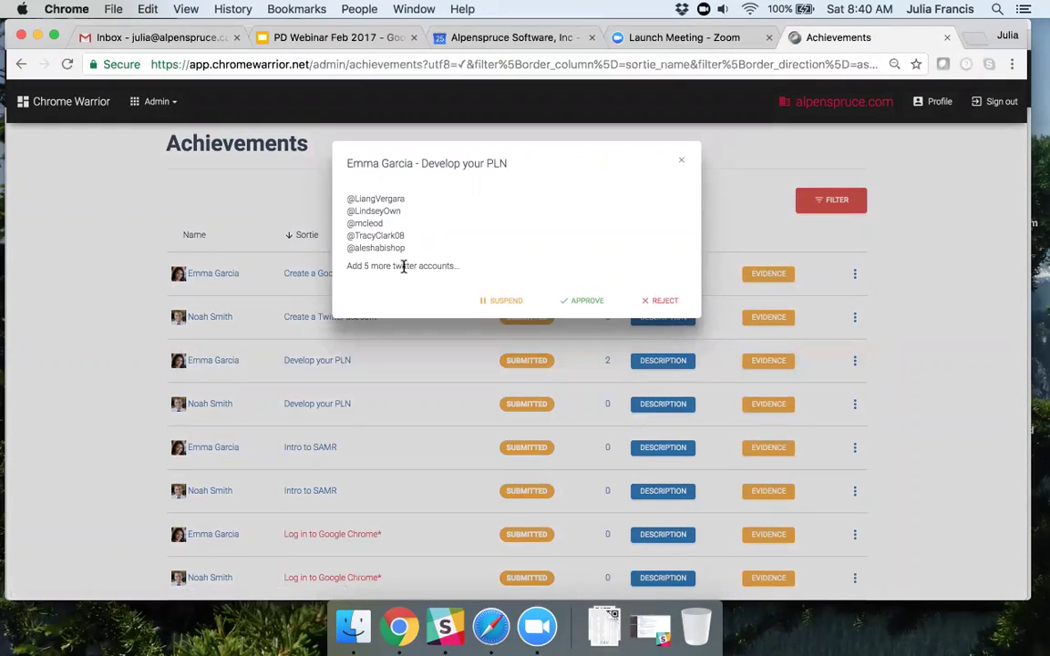
{"action": "left_click", "coordinate": [589, 289]}
{"action": "left_click", "coordinate": [606, 301]}
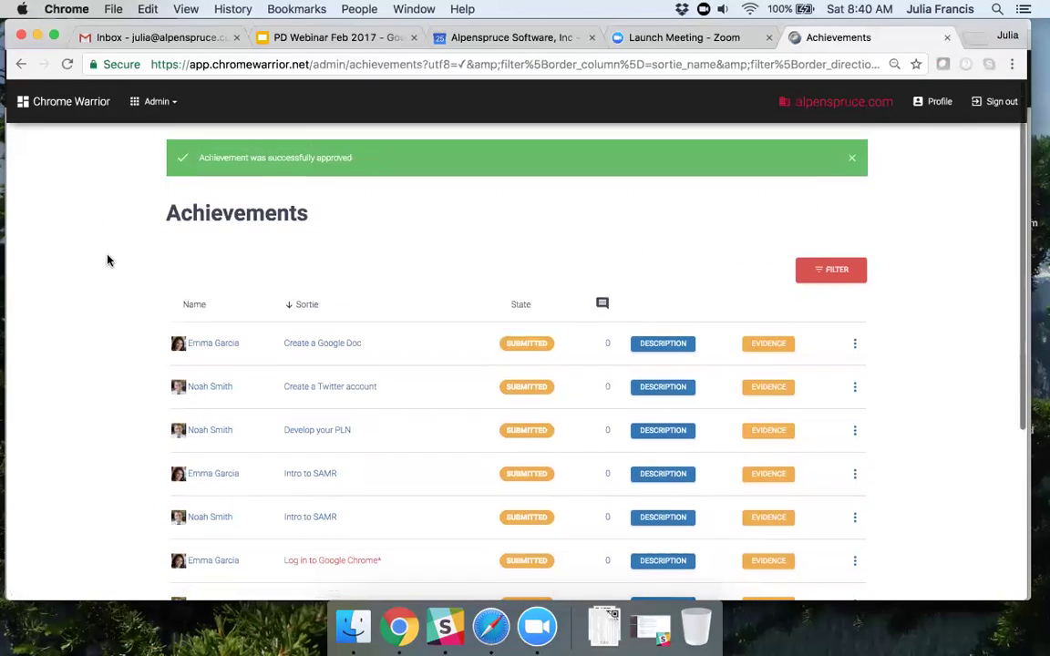
Step: Go to the admin list of games and open the levels of the "Chrome Warrior Pilot" game
{"action": "left_click", "coordinate": [167, 101]}
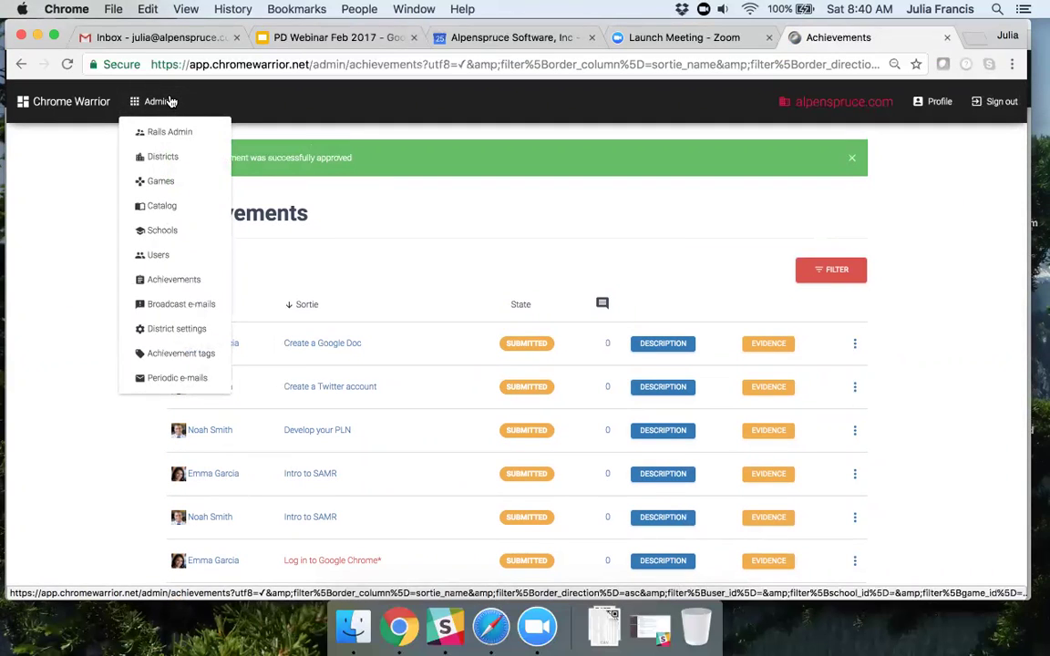
{"action": "left_click", "coordinate": [158, 181]}
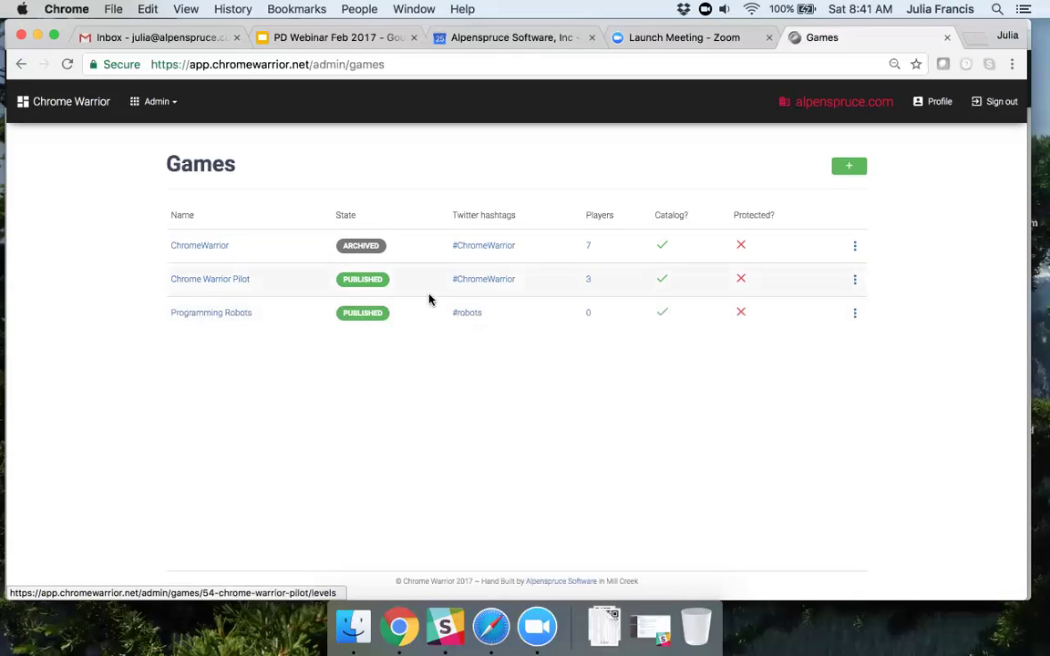
{"action": "left_click", "coordinate": [245, 280]}
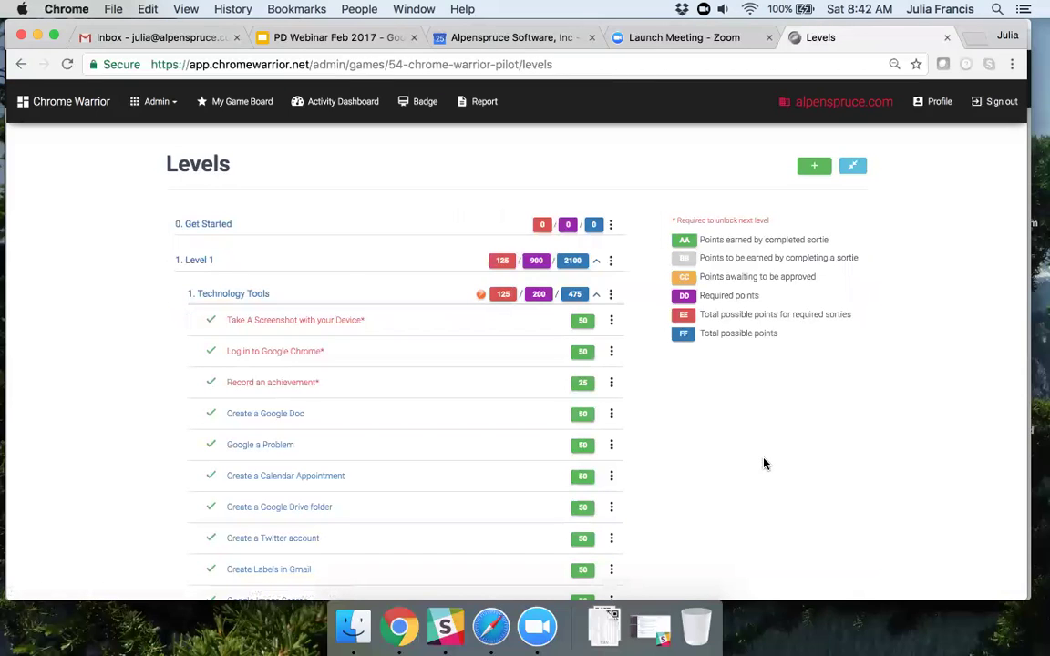
Step: Collapse all levels, then expand Level 1 and its Technology Tools mission to look over the sorties
{"action": "left_click", "coordinate": [853, 167]}
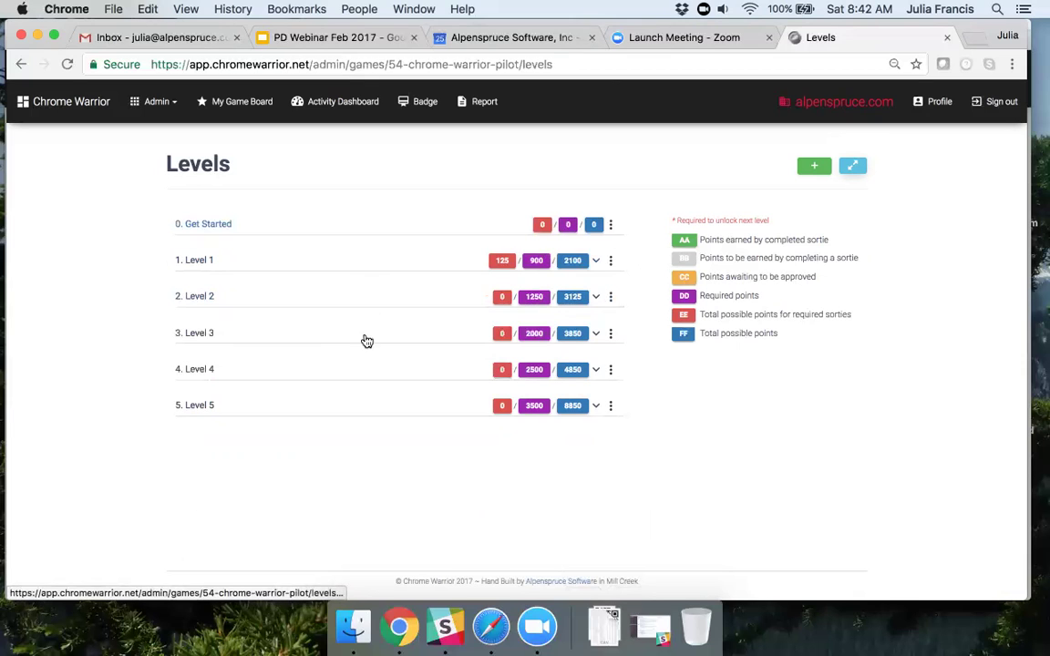
{"action": "left_click", "coordinate": [596, 262]}
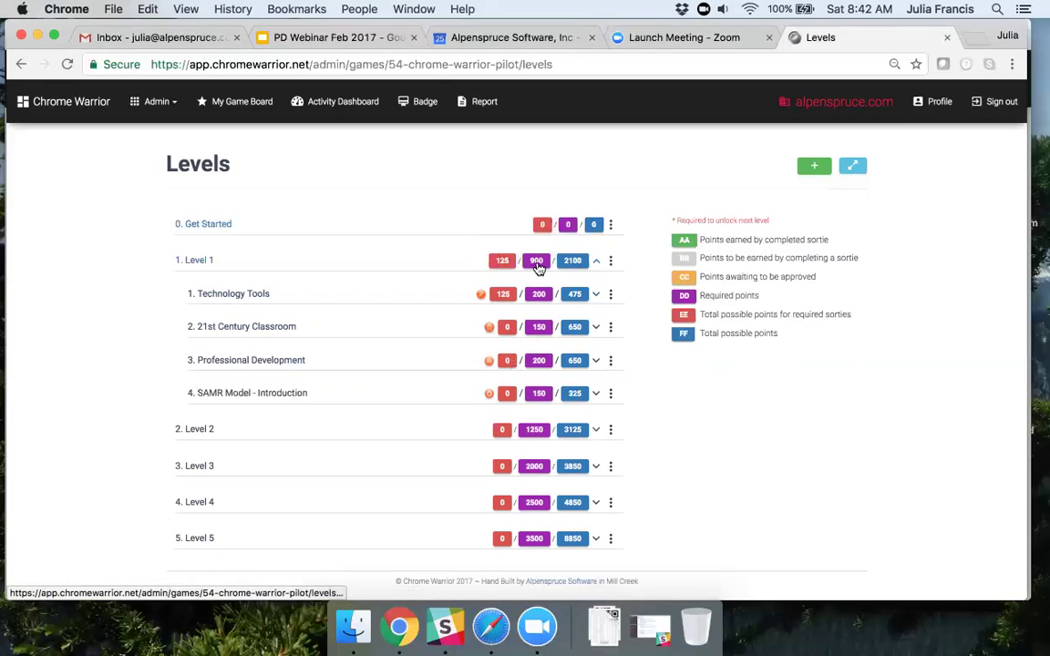
{"action": "left_click", "coordinate": [597, 299]}
{"action": "scroll", "coordinate": [482, 408], "scroll_direction": "down", "scroll_amount": 1}
{"action": "scroll", "coordinate": [482, 408], "scroll_direction": "down", "scroll_amount": 3}
{"action": "scroll", "coordinate": [482, 408], "scroll_direction": "up", "scroll_amount": 3}
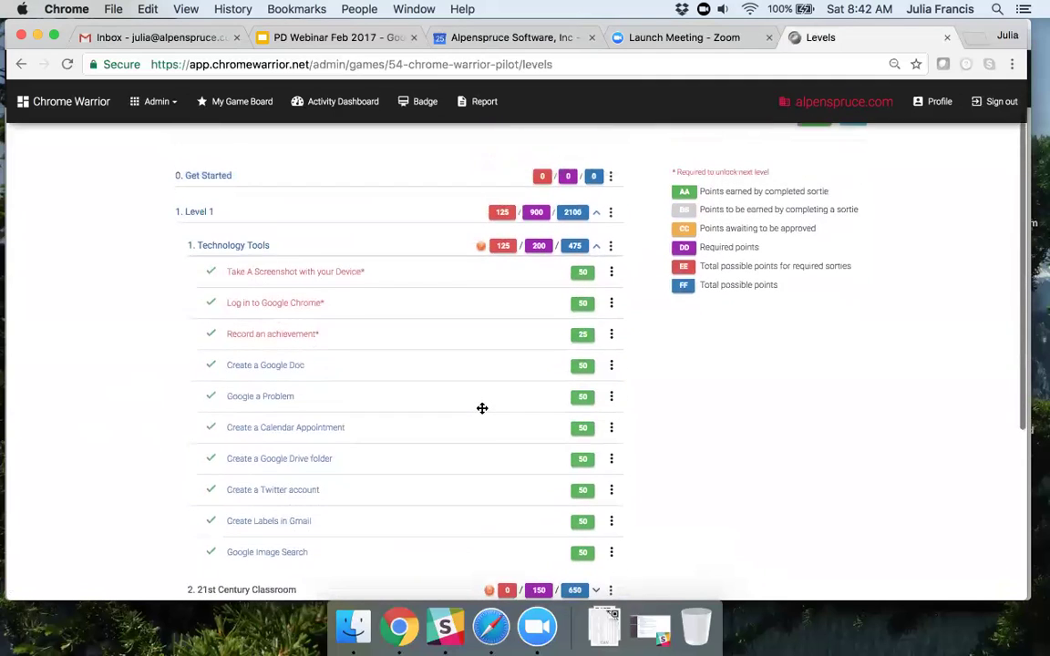
{"action": "scroll", "coordinate": [482, 408], "scroll_direction": "up", "scroll_amount": 1}
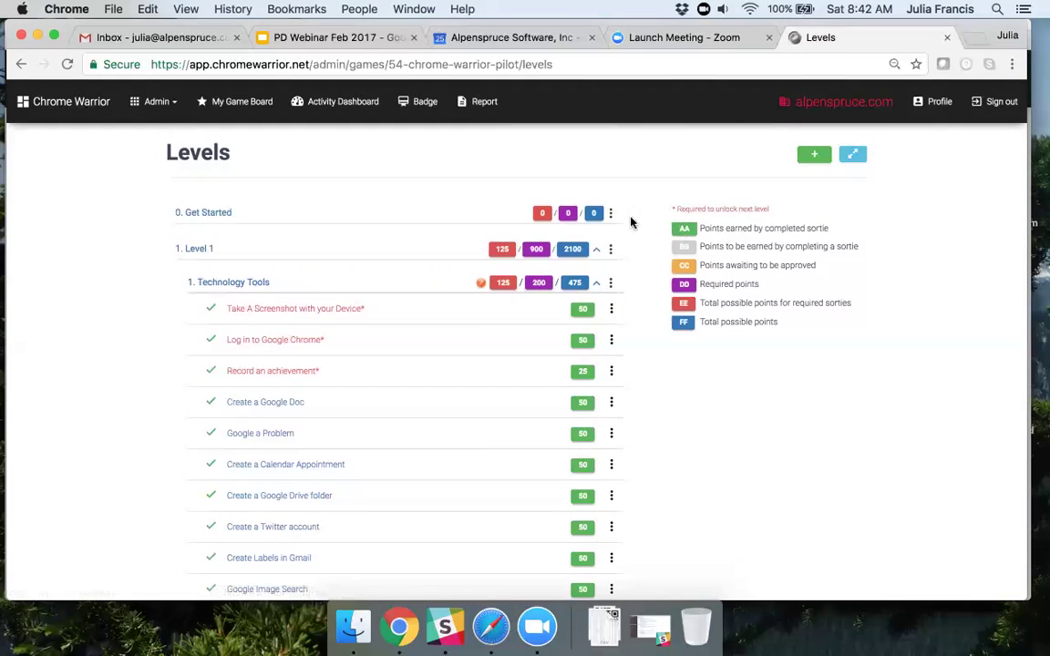
Step: Start a new mission in Level 1 and name it "MakerSpace"
{"action": "left_click", "coordinate": [611, 252]}
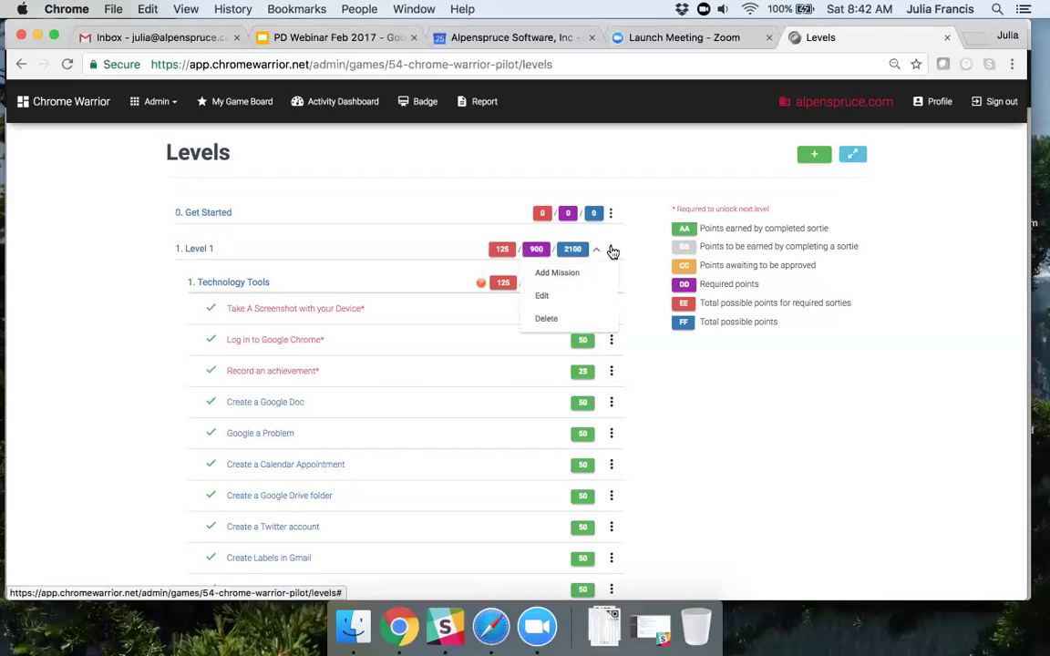
{"action": "left_click", "coordinate": [575, 274]}
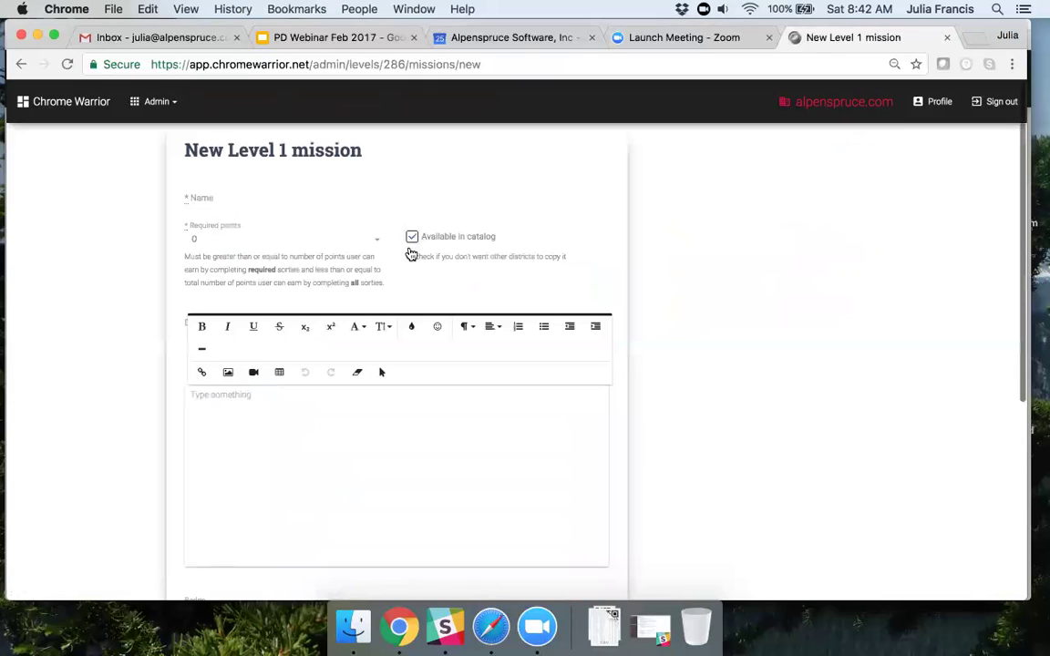
{"action": "left_click", "coordinate": [296, 197]}
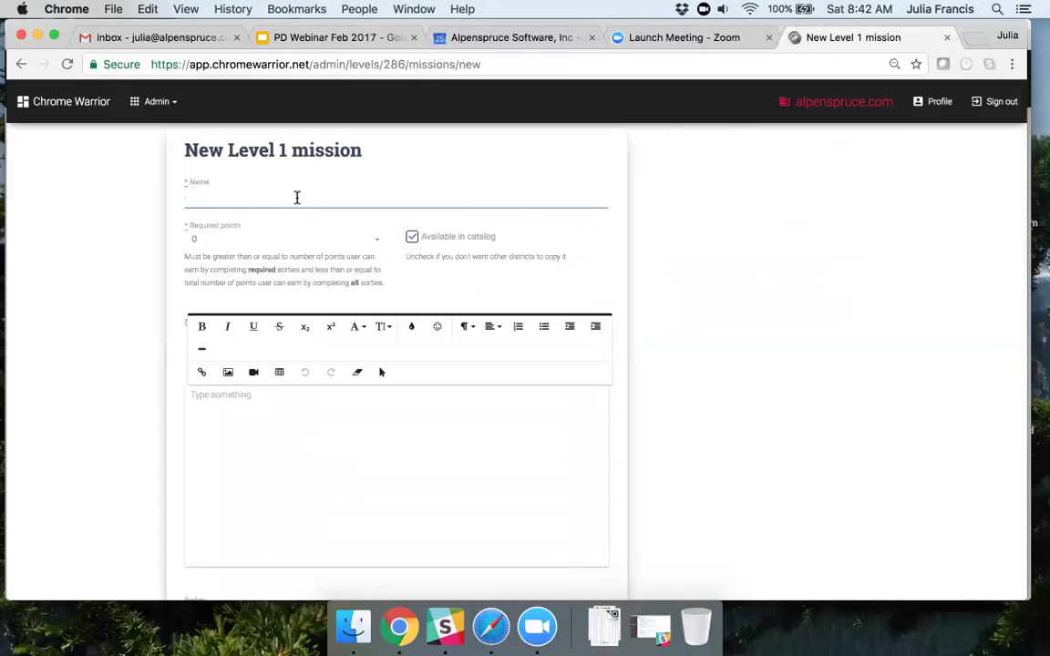
{"action": "type", "text": "MakerSpace"}
Step: Describe the mission as "Here is an intro mission on MakerSpace activities", create it, and find it at the end of Level 1
{"action": "scroll", "coordinate": [353, 392], "scroll_direction": "down", "scroll_amount": 1}
{"action": "left_click", "coordinate": [340, 368]}
{"action": "type", "text": "Here is "}
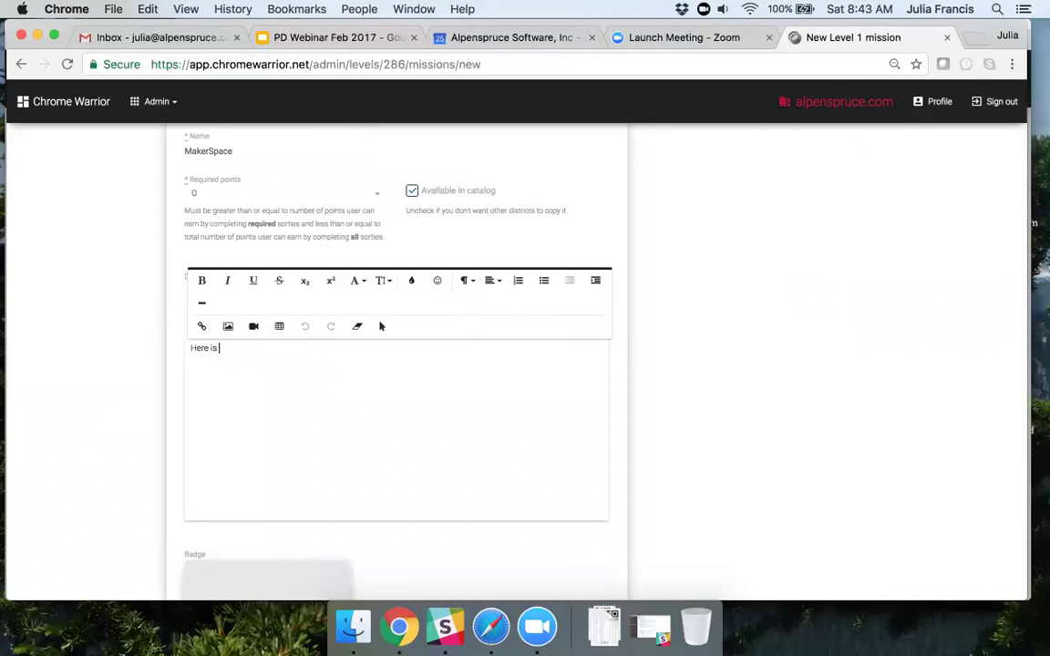
{"action": "type", "text": "an intro mission on MakerSpc"}
{"action": "key", "text": "BackSpace"}
{"action": "type", "text": "ace activities"}
{"action": "scroll", "coordinate": [273, 438], "scroll_direction": "down", "scroll_amount": 5}
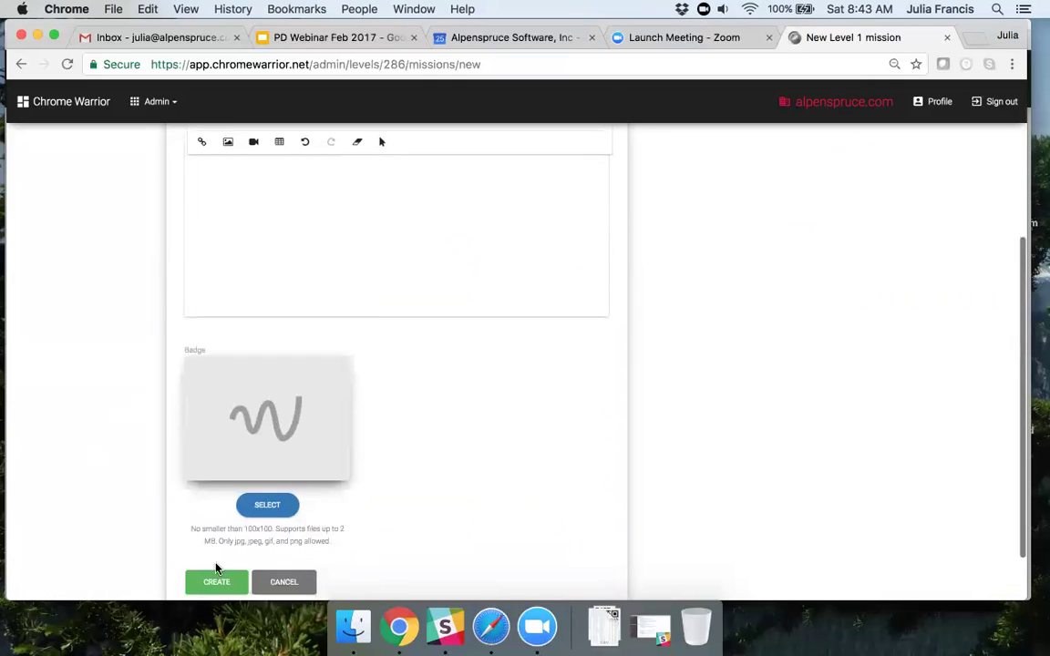
{"action": "left_click", "coordinate": [217, 583]}
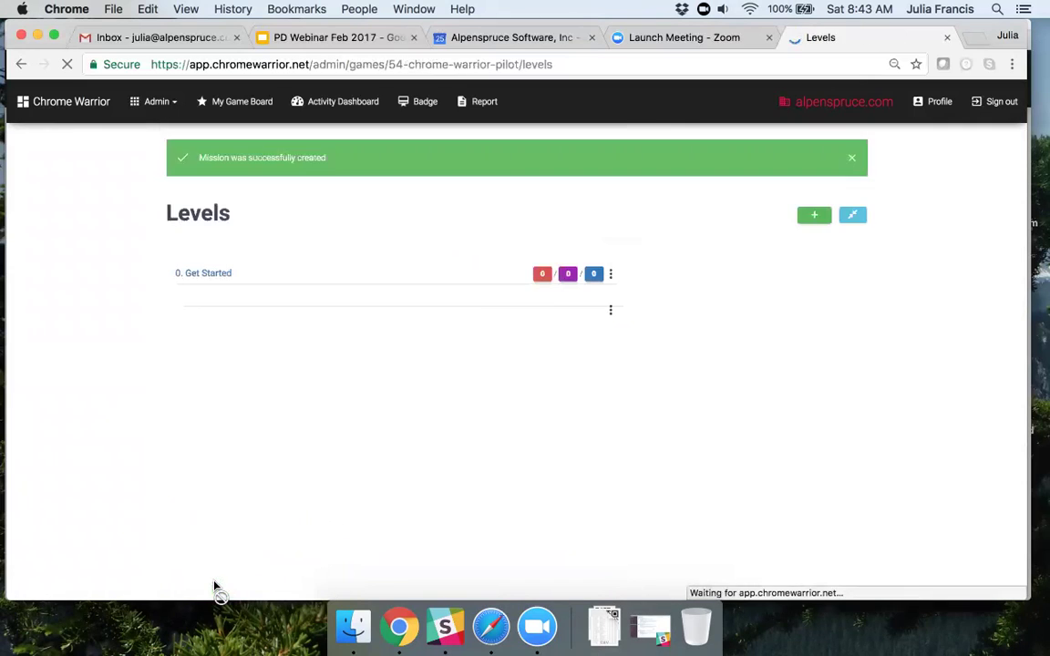
{"action": "scroll", "coordinate": [544, 452], "scroll_direction": "down", "scroll_amount": 15}
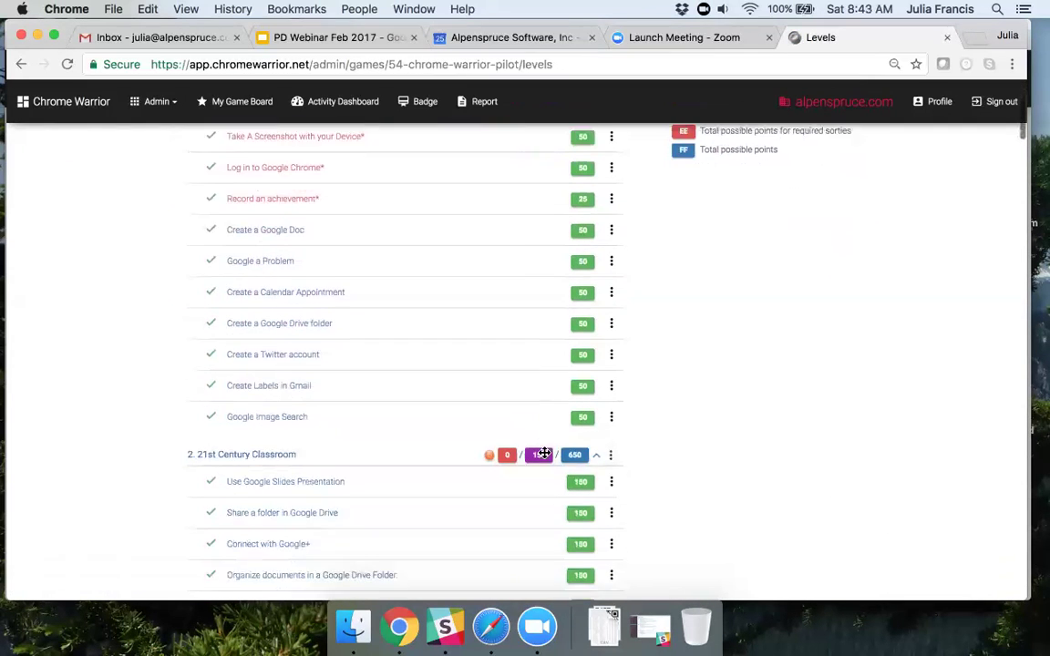
{"action": "scroll", "coordinate": [545, 453], "scroll_direction": "down", "scroll_amount": 10}
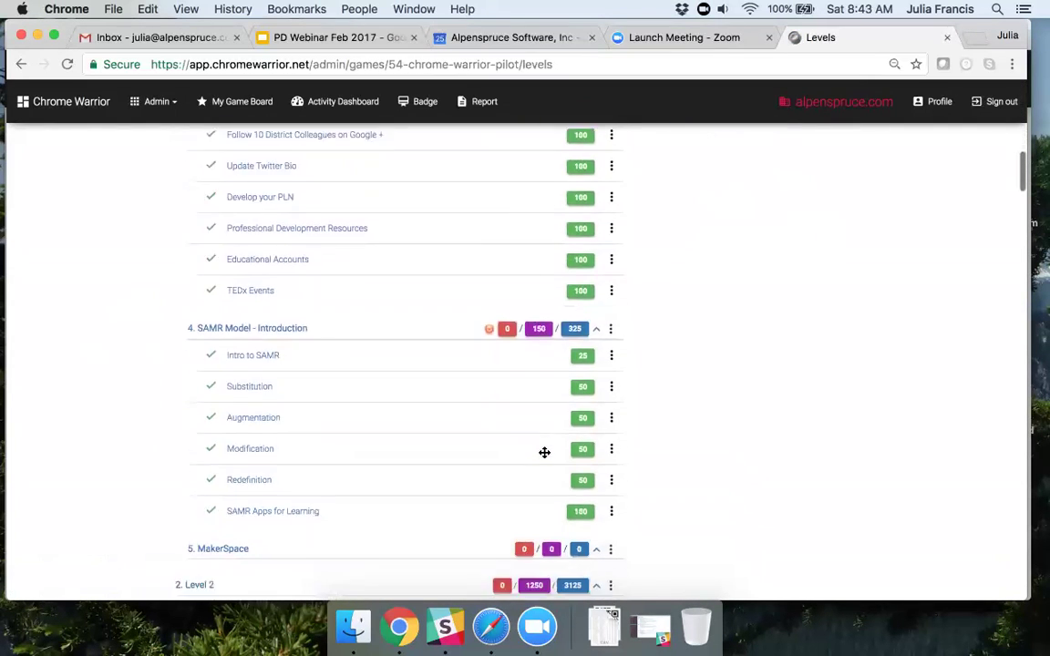
{"action": "mouse_move", "coordinate": [236, 463]}
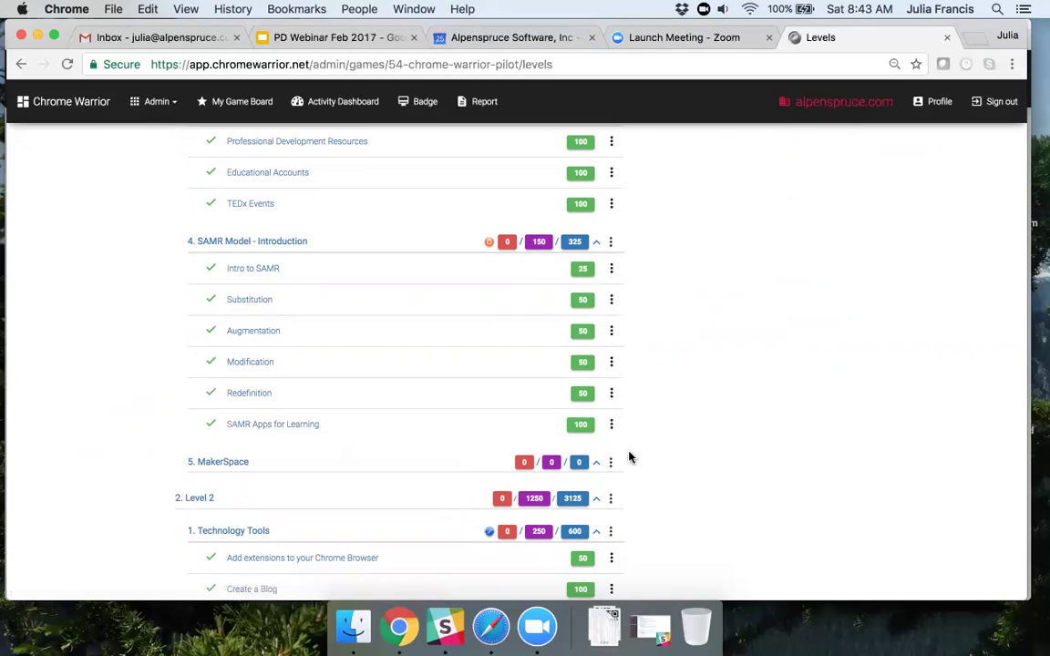
Step: Start a new sortie in Level 1's Technology Tools mission and name it "Google Keep"
{"action": "scroll", "coordinate": [638, 406], "scroll_direction": "up", "scroll_amount": 3}
{"action": "scroll", "coordinate": [639, 406], "scroll_direction": "up", "scroll_amount": 10}
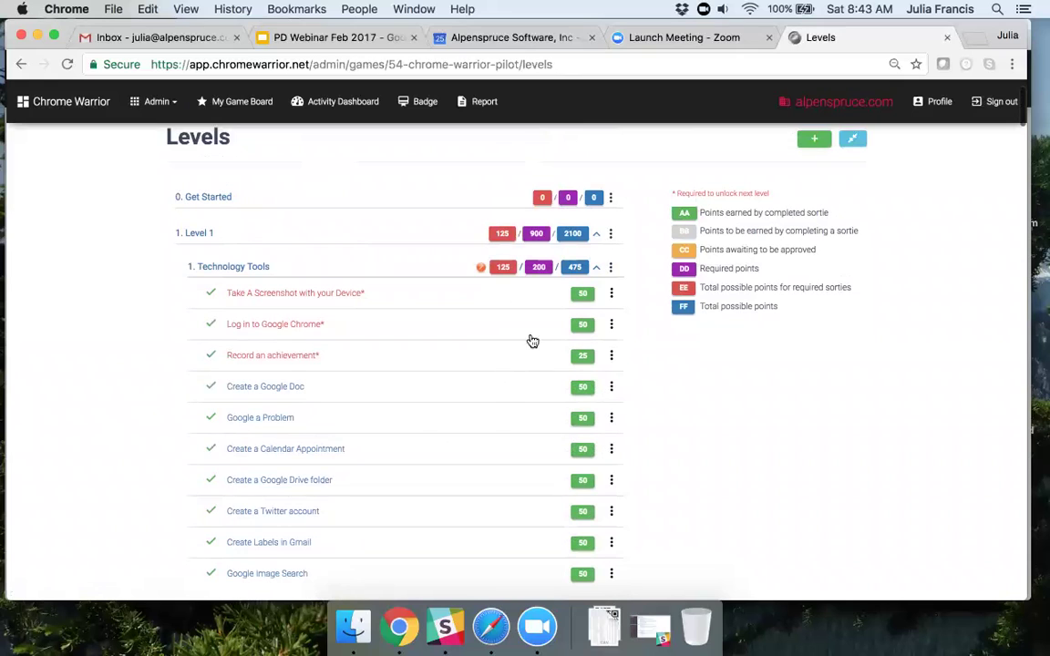
{"action": "left_click", "coordinate": [610, 267]}
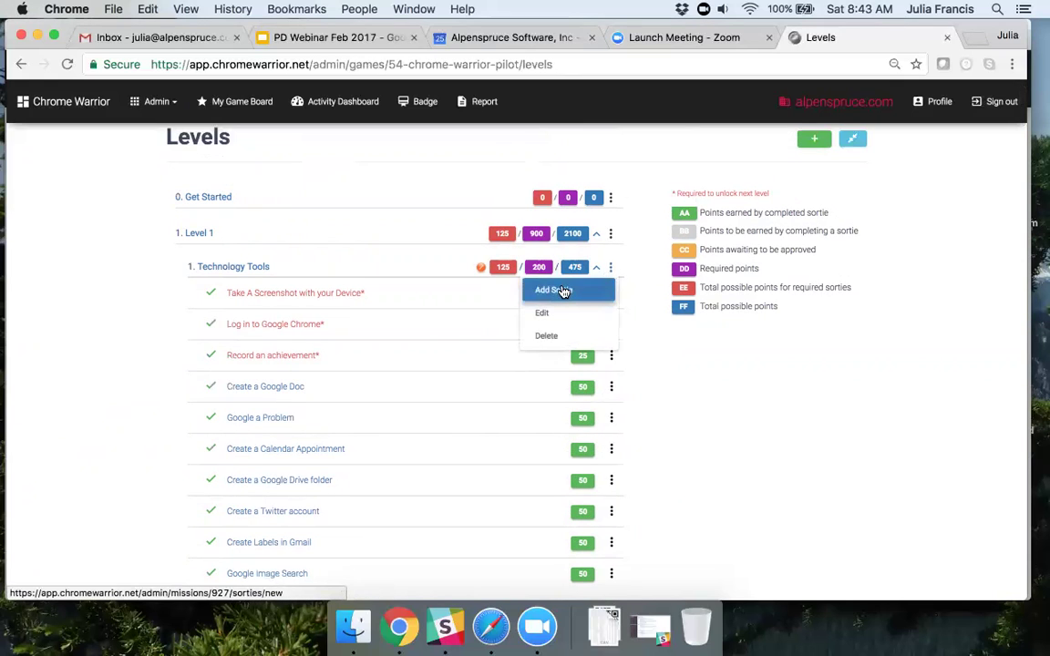
{"action": "left_click", "coordinate": [563, 291]}
{"action": "left_click", "coordinate": [204, 195]}
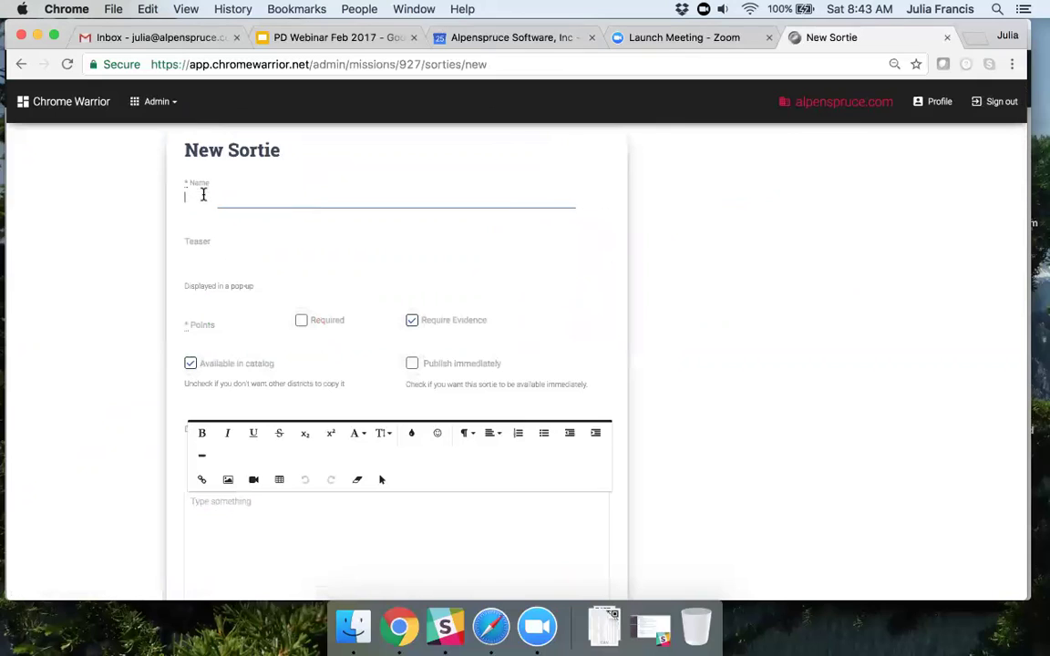
{"action": "type", "text": "Google Keep"}
Step: Enter the sortie teaser "How to get organized with Google Keep lists" and set its points to 50
{"action": "left_click", "coordinate": [207, 239]}
{"action": "type", "text": "How to "}
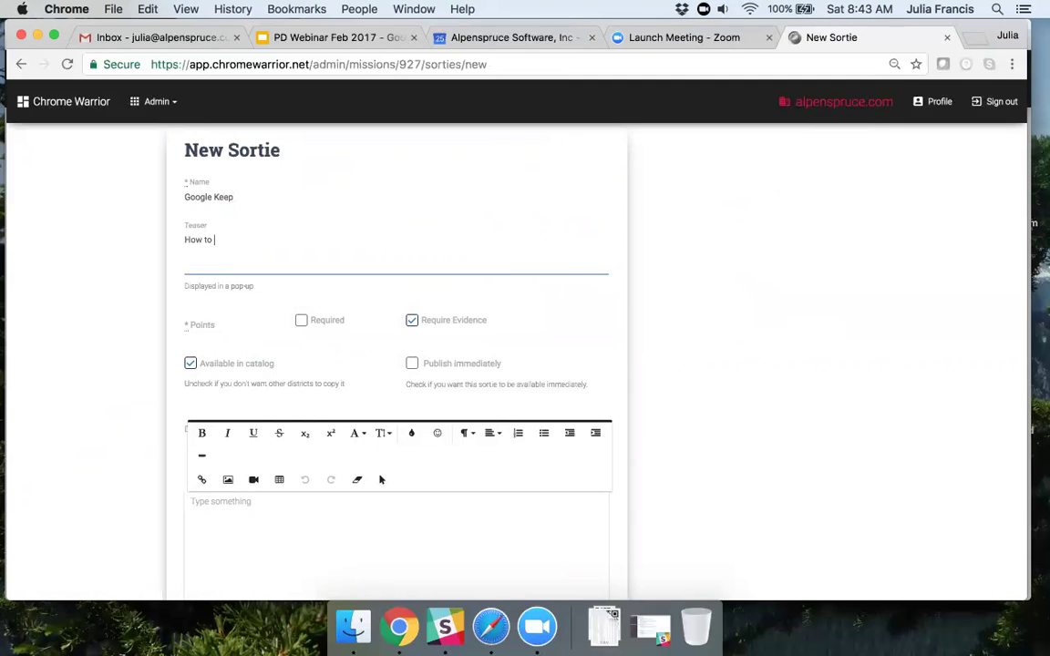
{"action": "type", "text": "get organized with Google Keep lists"}
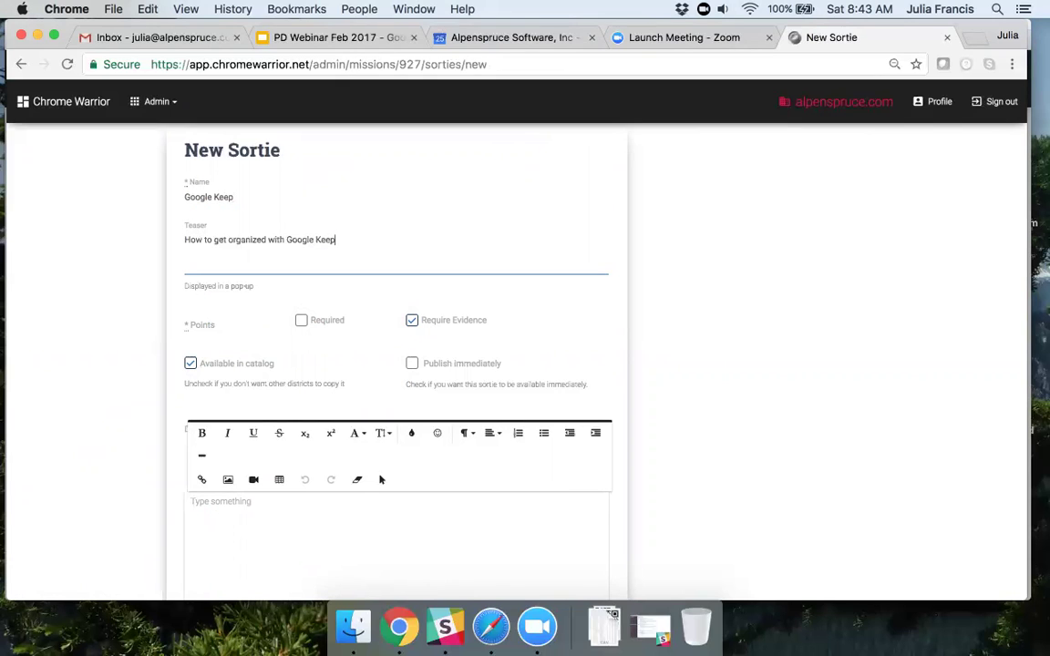
{"action": "left_click", "coordinate": [717, 369]}
{"action": "scroll", "coordinate": [780, 326], "scroll_direction": "down", "scroll_amount": 2}
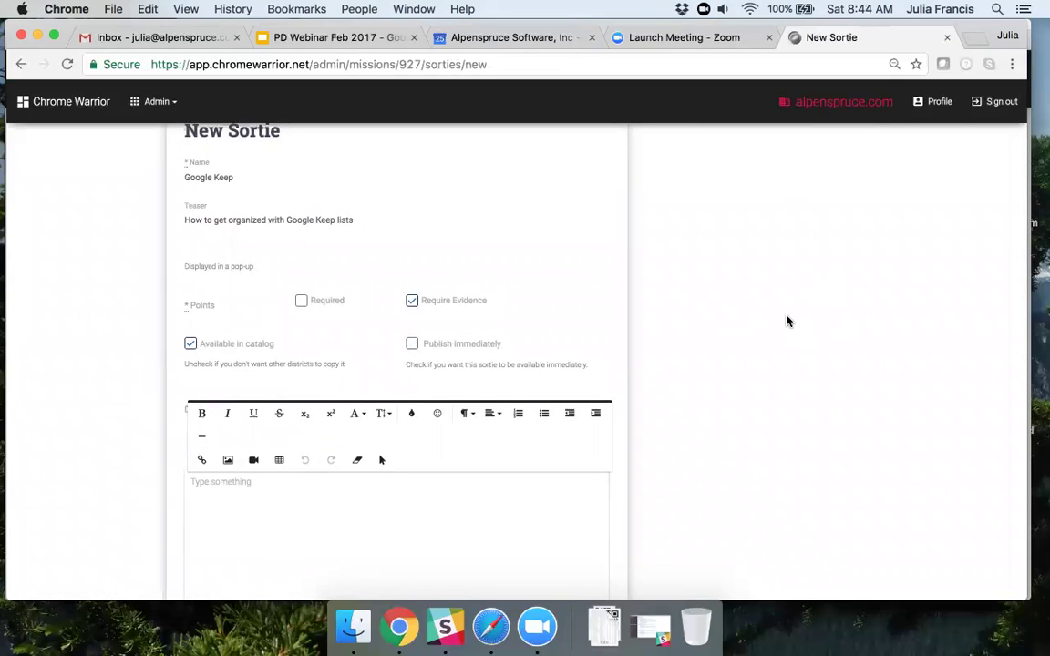
{"action": "left_click", "coordinate": [195, 301]}
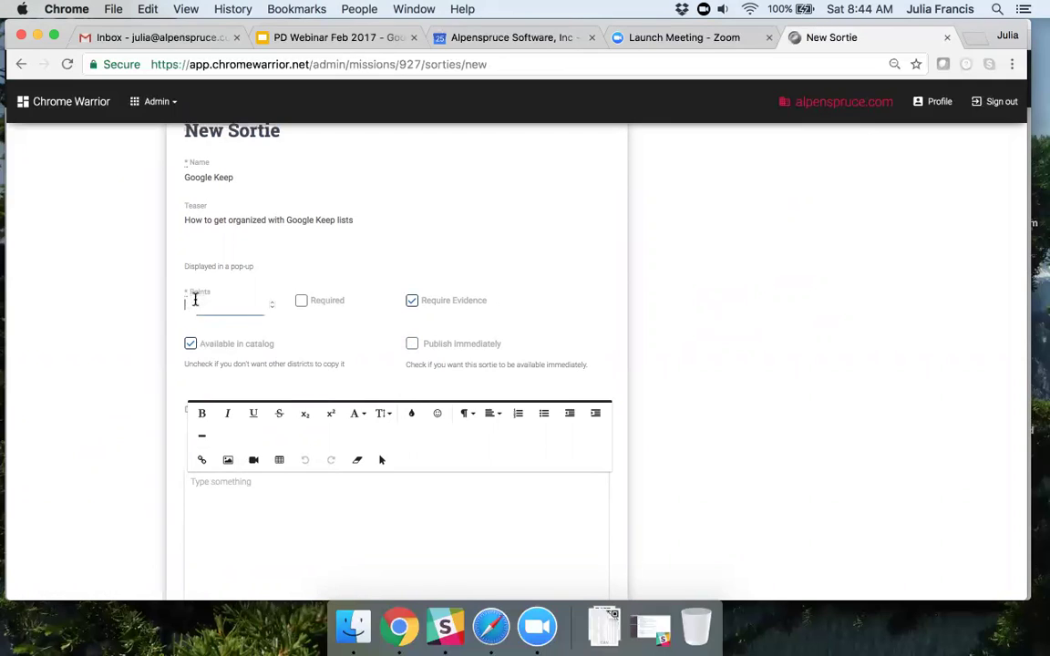
{"action": "type", "text": "50"}
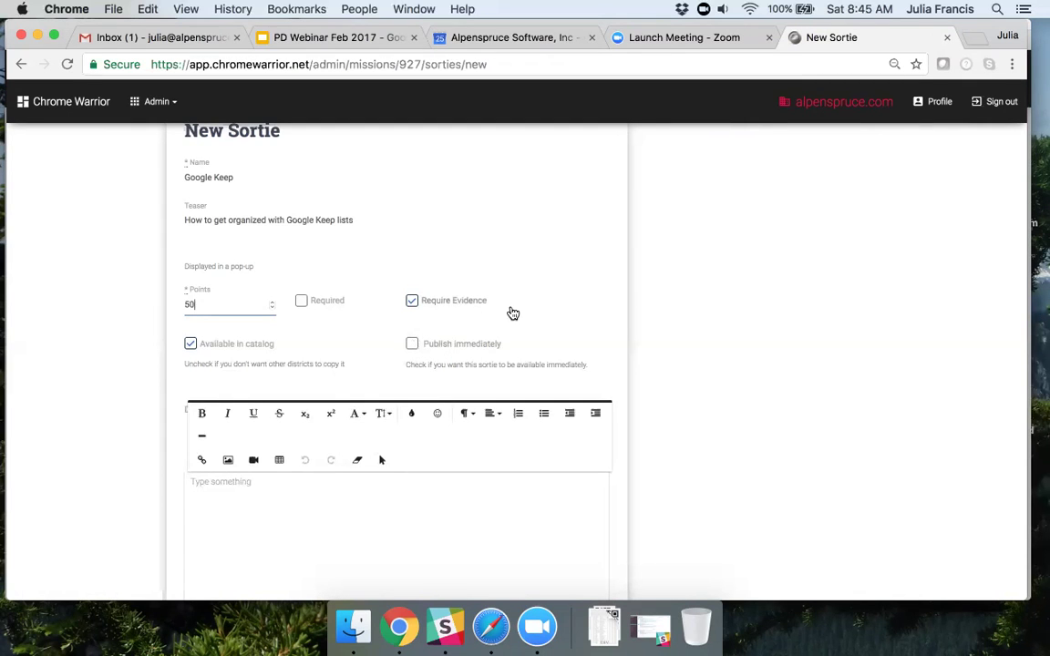
Step: Write "Learning Goal (Task)", "Success Criteria (Evidence)" and "Help Center (Resources)" in the sortie description, separated by blank lines
{"action": "scroll", "coordinate": [517, 312], "scroll_direction": "down", "scroll_amount": 5}
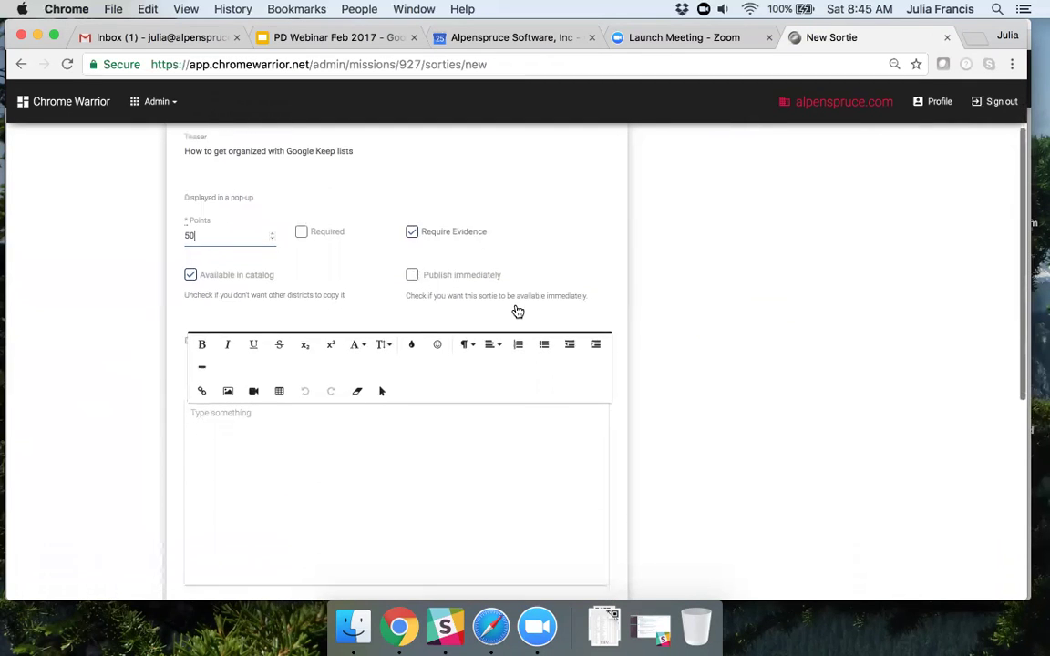
{"action": "left_click", "coordinate": [291, 389]}
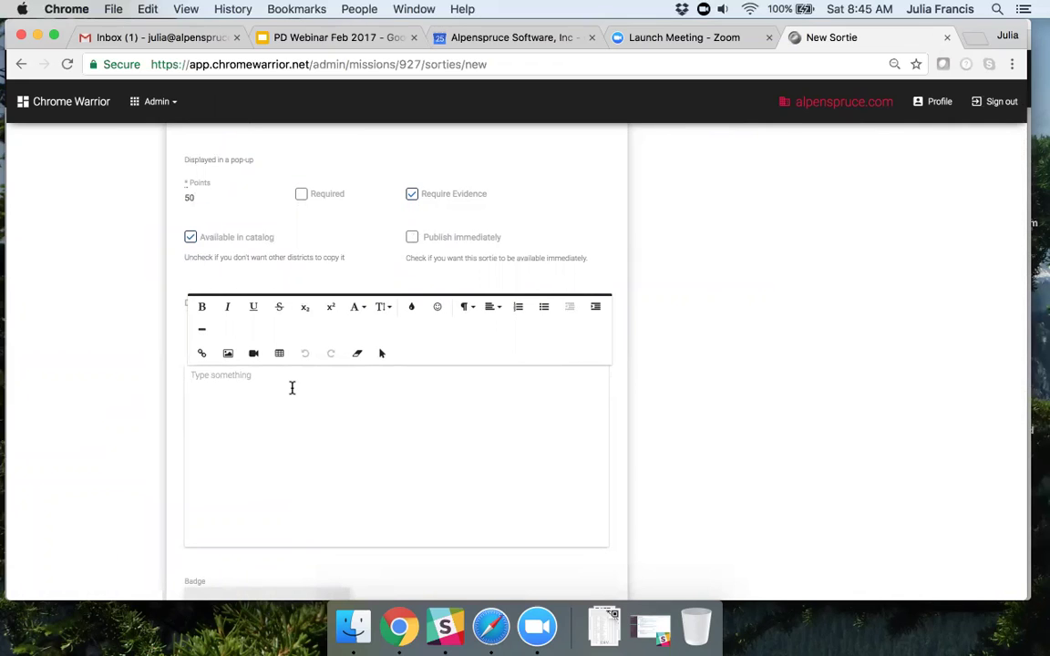
{"action": "type", "text": "Success C"}
{"action": "key", "text": "BackSpace"}
{"action": "key", "text": "BackSpace"}
{"action": "key", "text": "BackSpace"}
{"action": "key", "text": "BackSpace"}
{"action": "key", "text": "BackSpace"}
{"action": "key", "text": "BackSpace"}
{"action": "key", "text": "BackSpace"}
{"action": "key", "text": "BackSpace"}
{"action": "key", "text": "BackSpace"}
{"action": "type", "text": "Lerning"}
{"action": "key", "text": "BackSpace"}
{"action": "key", "text": "BackSpace"}
{"action": "key", "text": "BackSpace"}
{"action": "key", "text": "BackSpace"}
{"action": "key", "text": "BackSpace"}
{"action": "type", "text": "arning Goal (Task"}
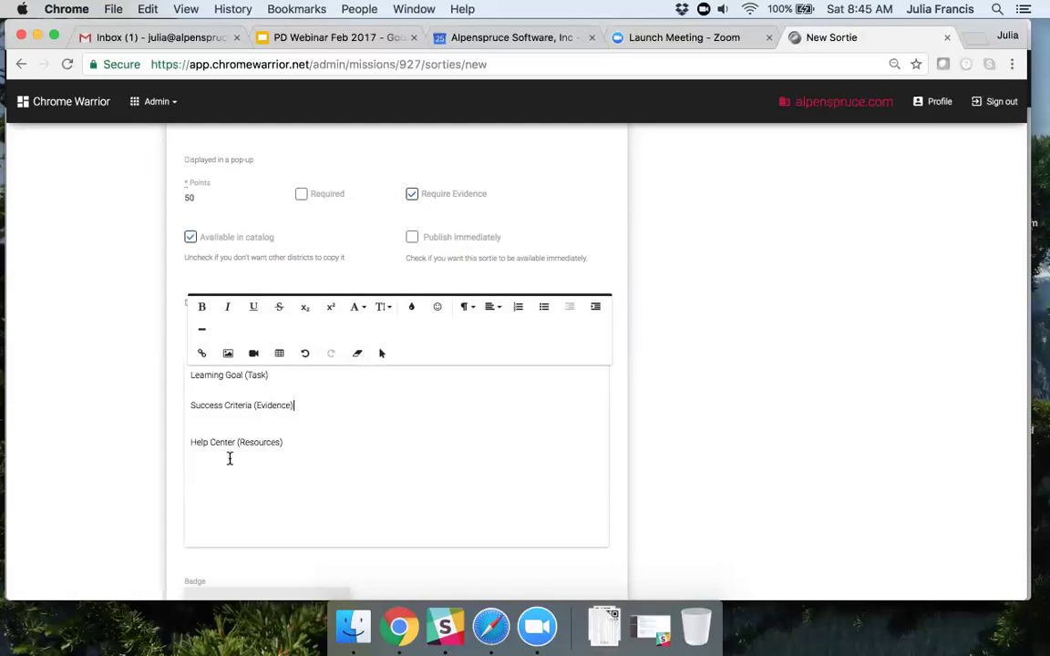
Step: Format the three description headings as bold blue text in the Heading 3 style
{"action": "left_click_drag", "start_coordinate": [298, 440], "coordinate": [182, 372]}
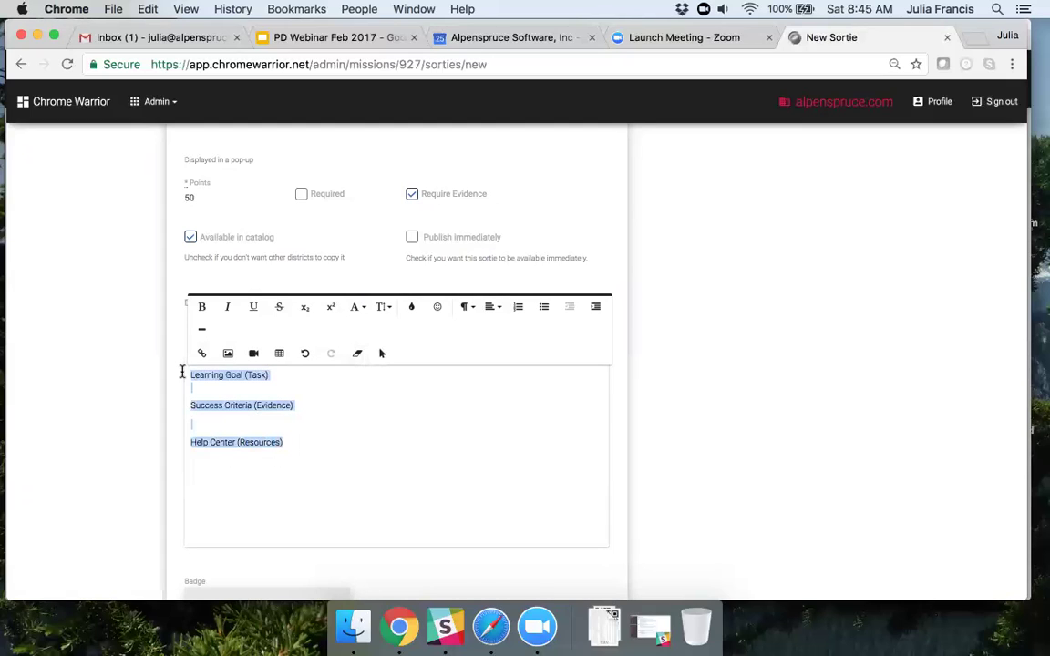
{"action": "left_click", "coordinate": [411, 307]}
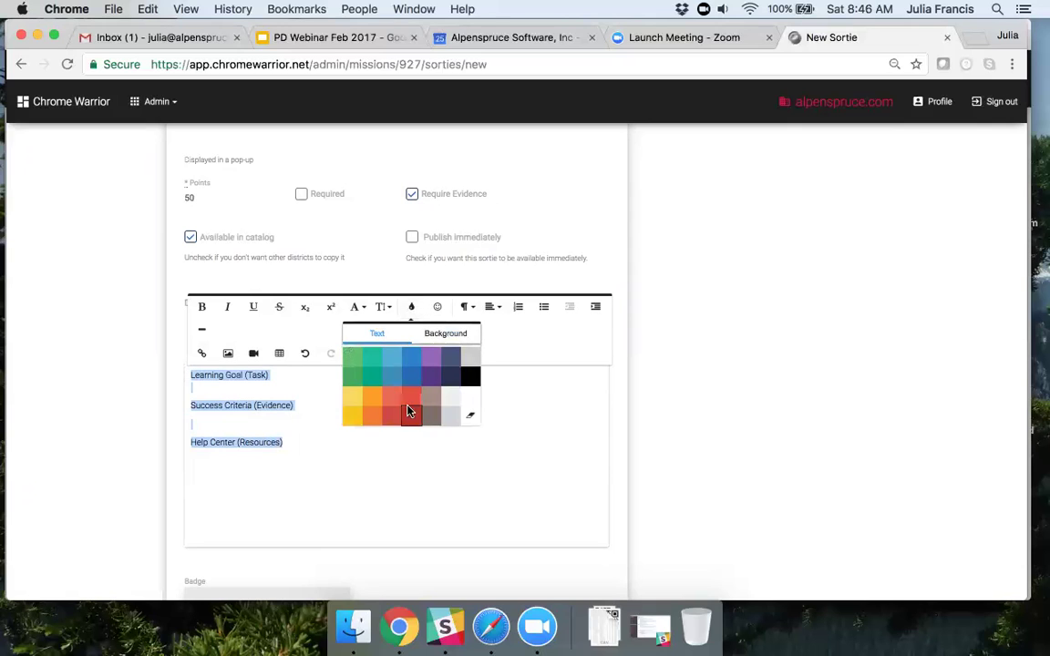
{"action": "left_click", "coordinate": [413, 380]}
{"action": "left_click", "coordinate": [466, 307]}
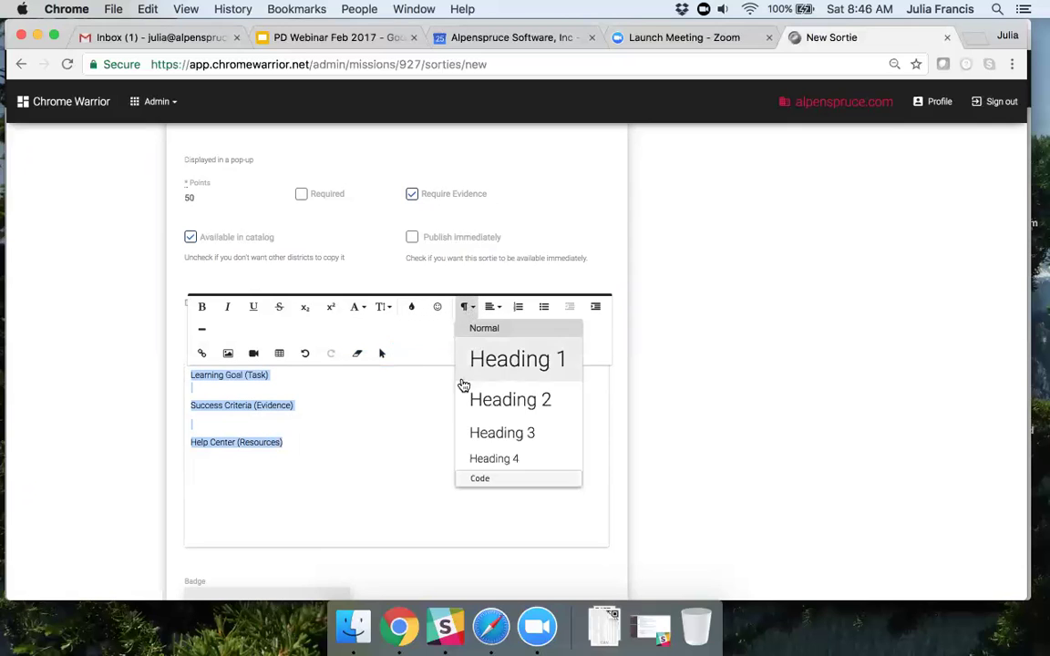
{"action": "left_click", "coordinate": [484, 434]}
{"action": "left_click", "coordinate": [204, 309]}
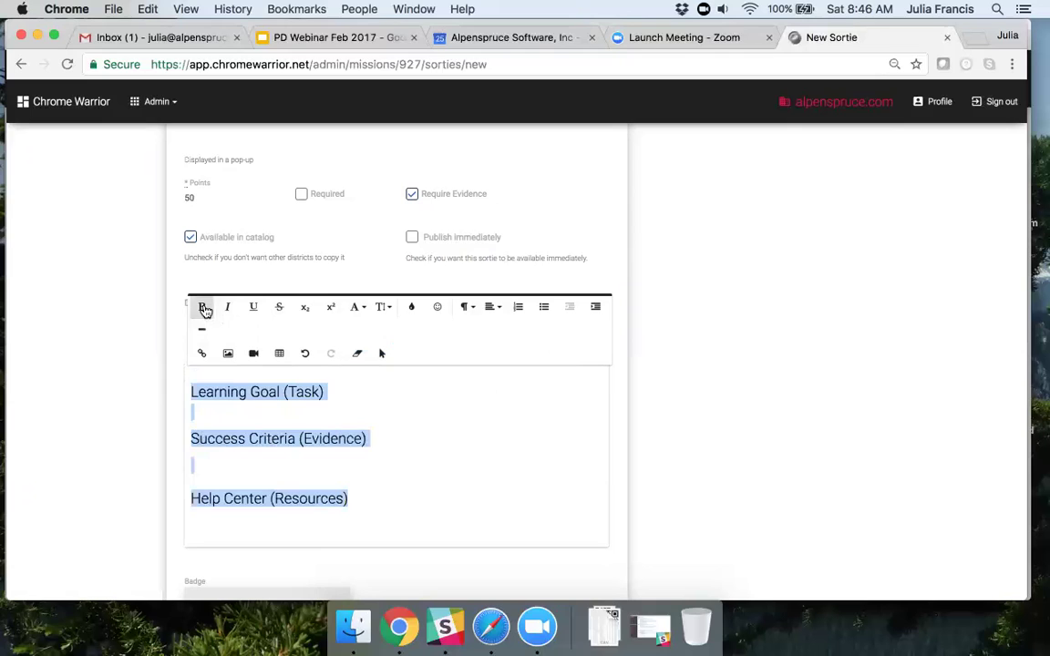
Step: Write "Create a Google Keep list for your classroom." below the Learning Goal (Task) heading
{"action": "left_click", "coordinate": [214, 412]}
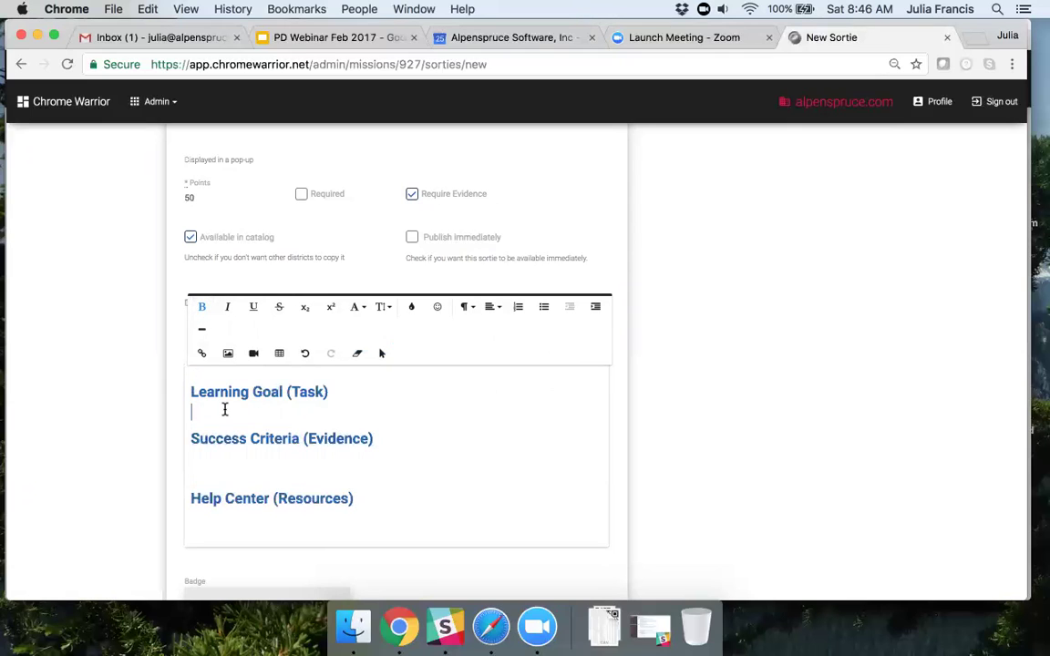
{"action": "type", "text": "Create a Google Ke"}
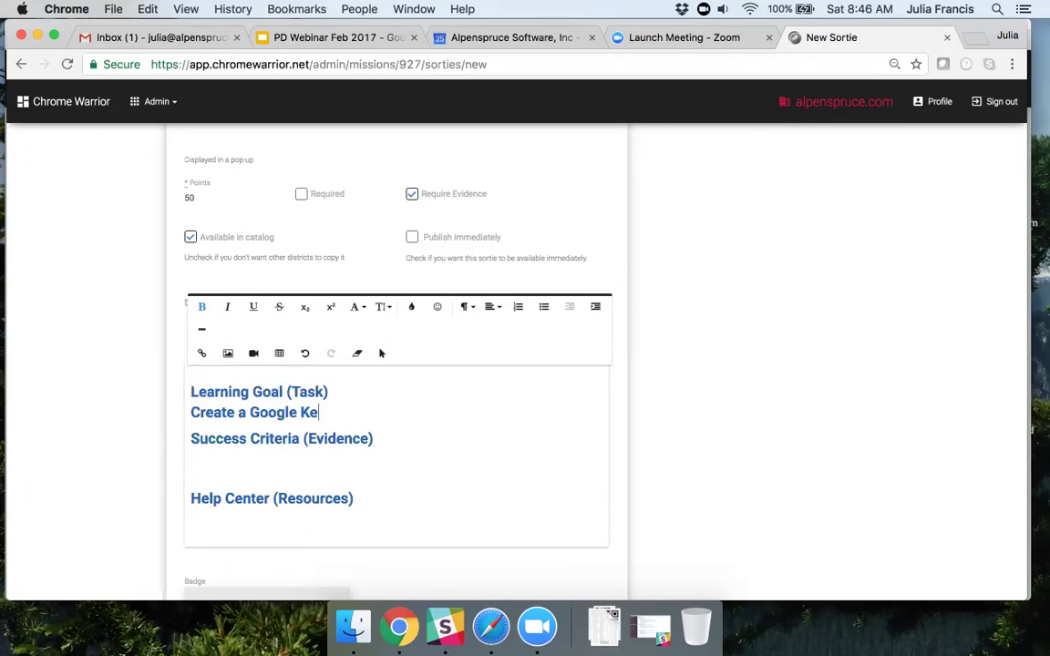
{"action": "type", "text": "ep list for your classroom"}
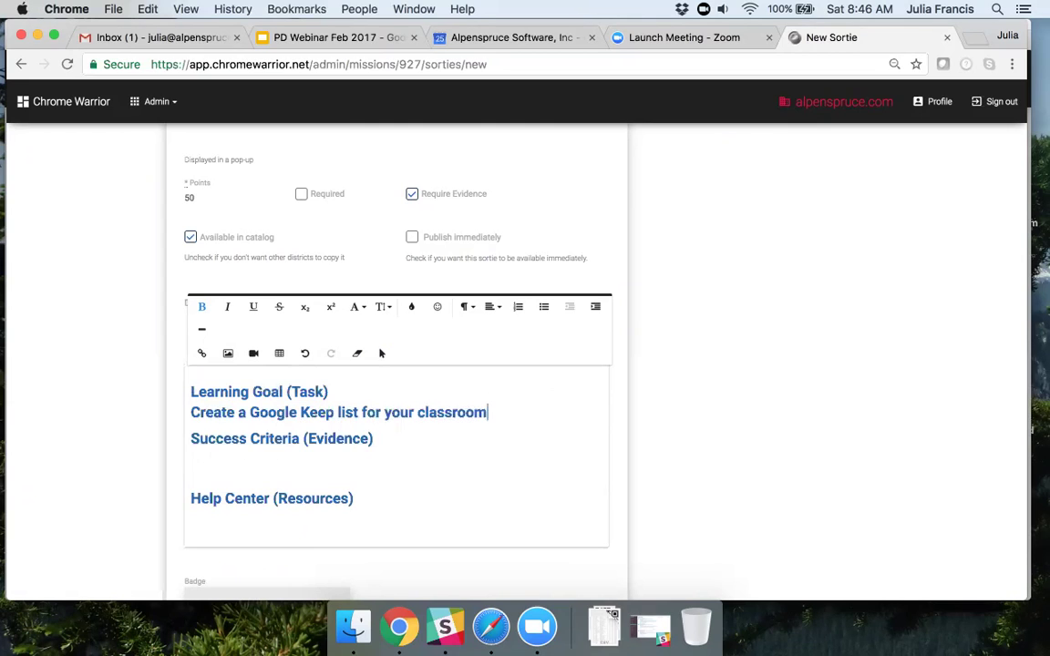
{"action": "type", "text": "."}
Step: Remove the bold from the sentence under Learning Goal (Task) and try to give it the Normal paragraph style
{"action": "left_click_drag", "start_coordinate": [490, 416], "coordinate": [145, 412]}
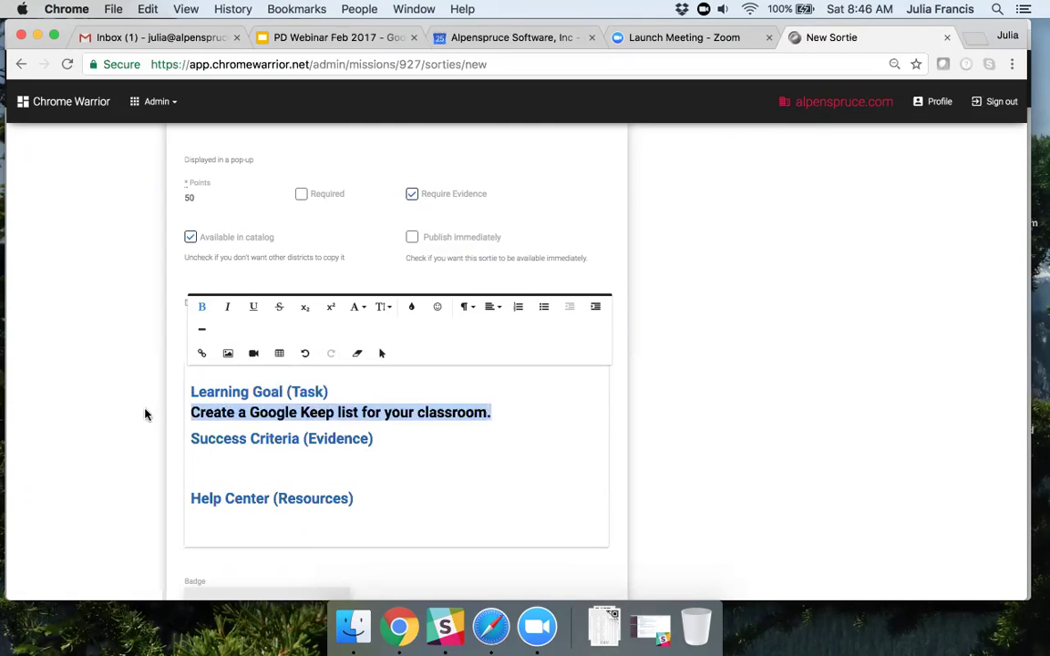
{"action": "left_click", "coordinate": [206, 309]}
{"action": "left_click", "coordinate": [465, 307]}
{"action": "left_click", "coordinate": [471, 330]}
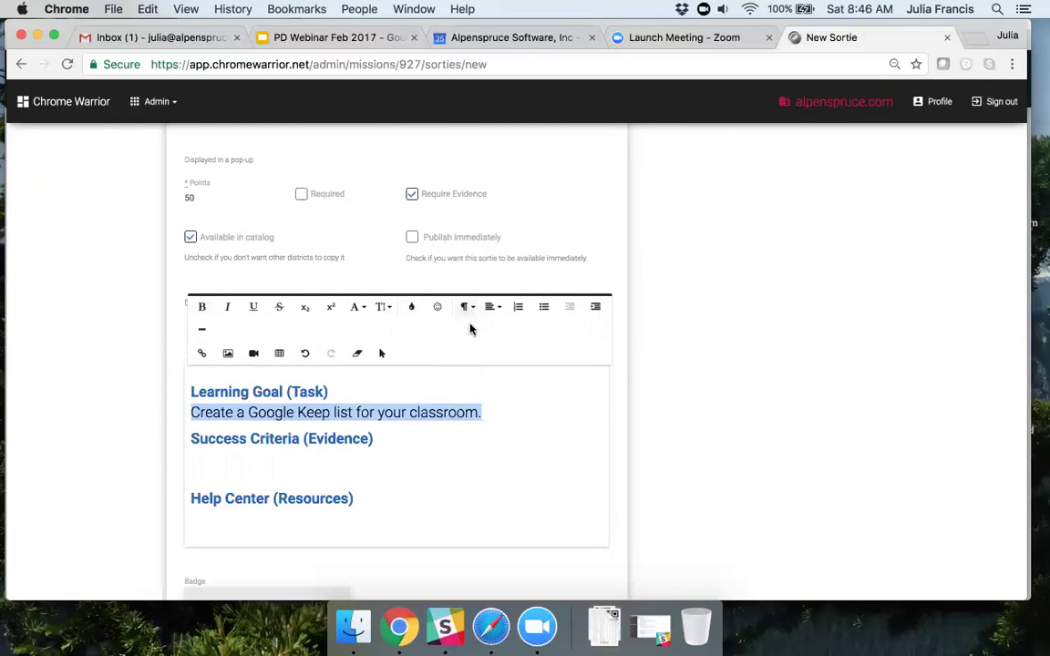
{"action": "left_click", "coordinate": [465, 306]}
{"action": "left_click", "coordinate": [469, 331]}
{"action": "left_click", "coordinate": [446, 410]}
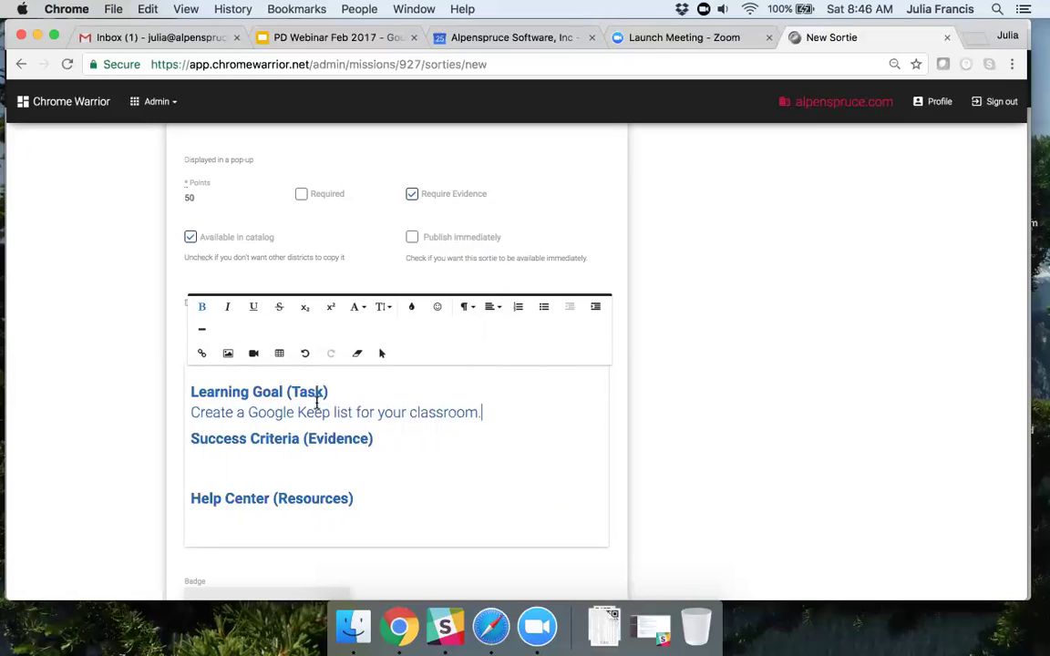
Step: Paste a copy of the task sentence below Success Criteria (Evidence) and replace it with "Upload a link to your Google Keep list."
{"action": "left_click_drag", "start_coordinate": [482, 413], "coordinate": [115, 406]}
{"action": "key", "text": "super+c"}
{"action": "left_click", "coordinate": [208, 464]}
{"action": "key", "text": "super+v"}
{"action": "left_click_drag", "start_coordinate": [362, 477], "coordinate": [176, 484]}
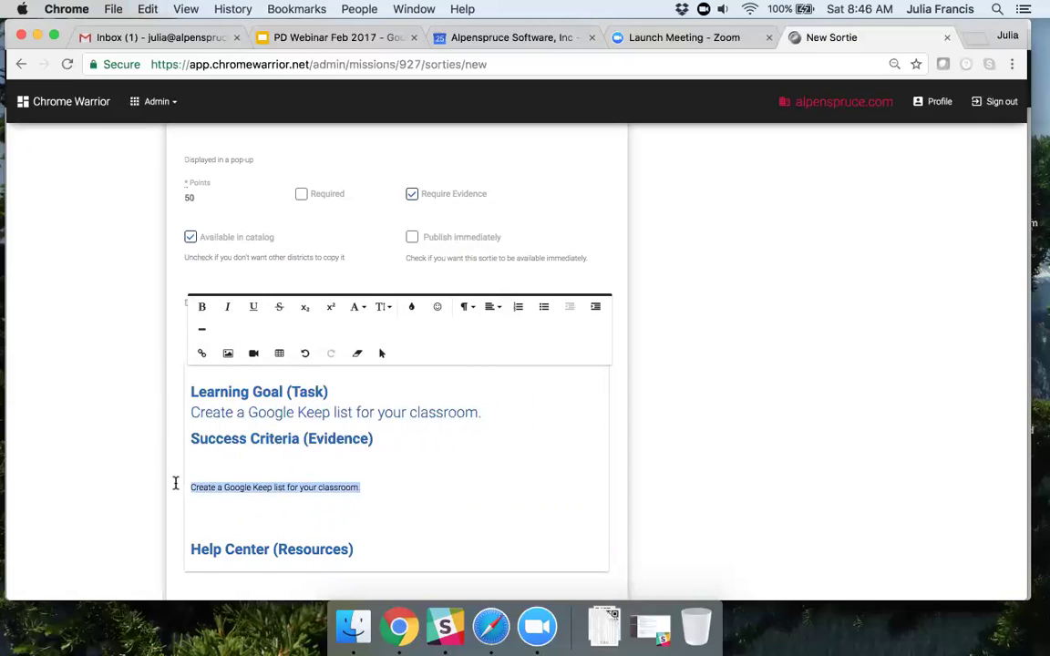
{"action": "type", "text": "ur Google Keep list."}
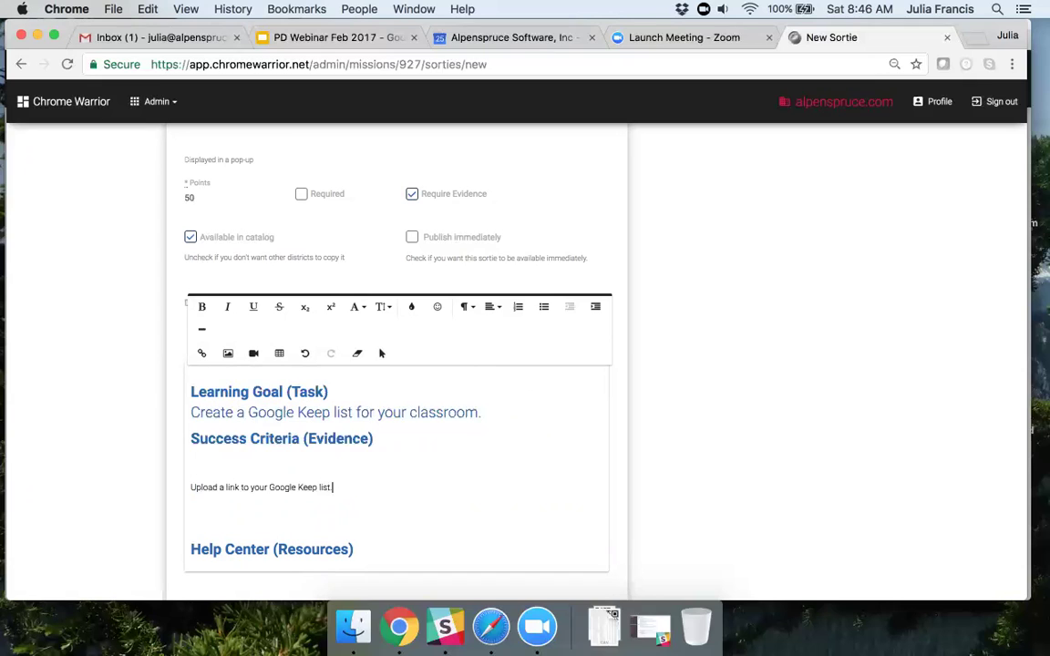
Step: Remove the extra blank line above the Help Center (Resources) heading and add an empty line below that heading
{"action": "scroll", "coordinate": [397, 522], "scroll_direction": "down", "scroll_amount": 1}
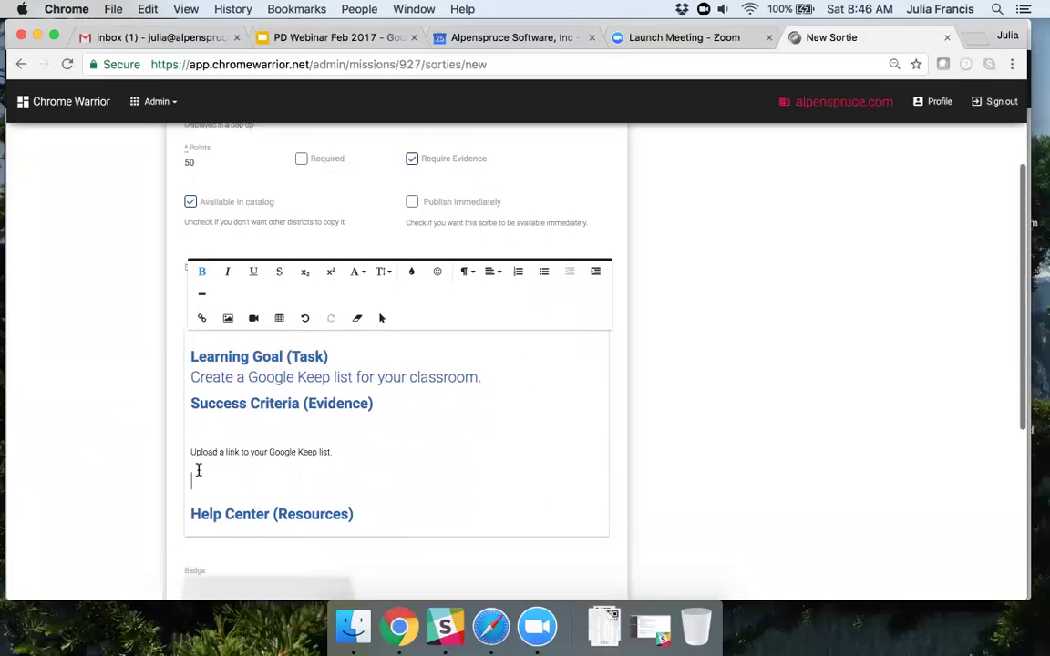
{"action": "key", "text": "BackSpace"}
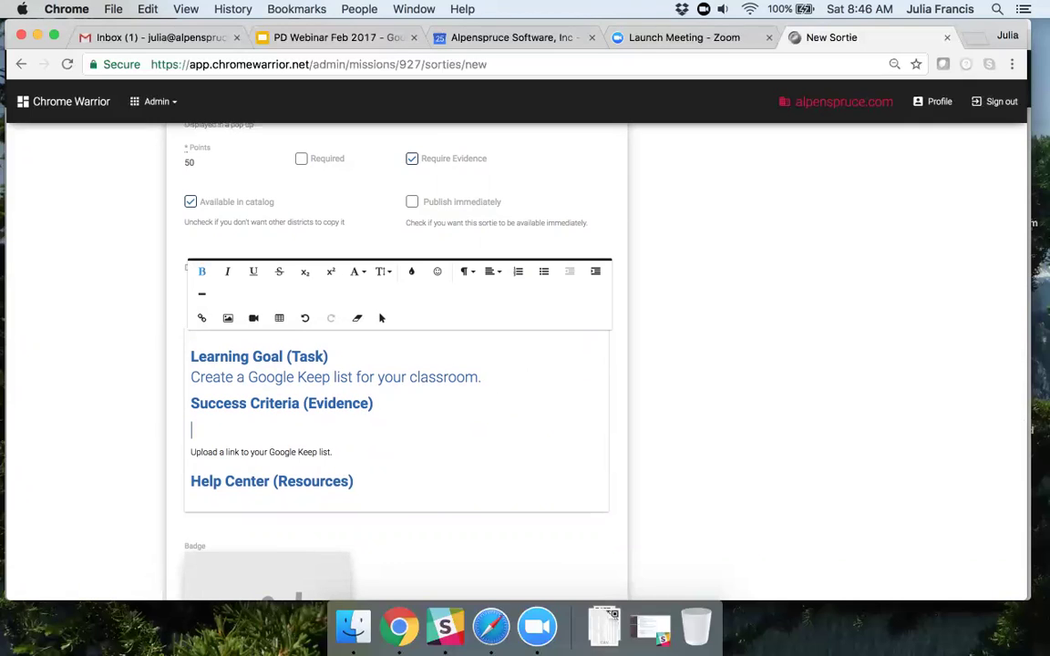
{"action": "left_click", "coordinate": [493, 435]}
{"action": "key", "text": "Return"}
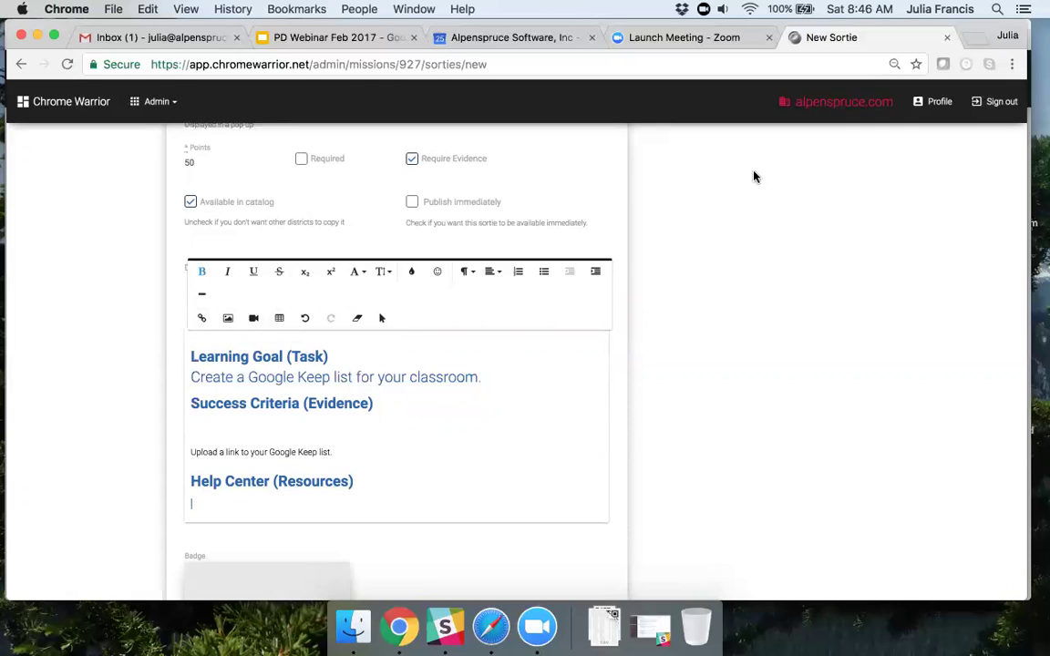
Step: Search the web for "google keep 101" in a separate browser page
{"action": "key", "text": "super+t"}
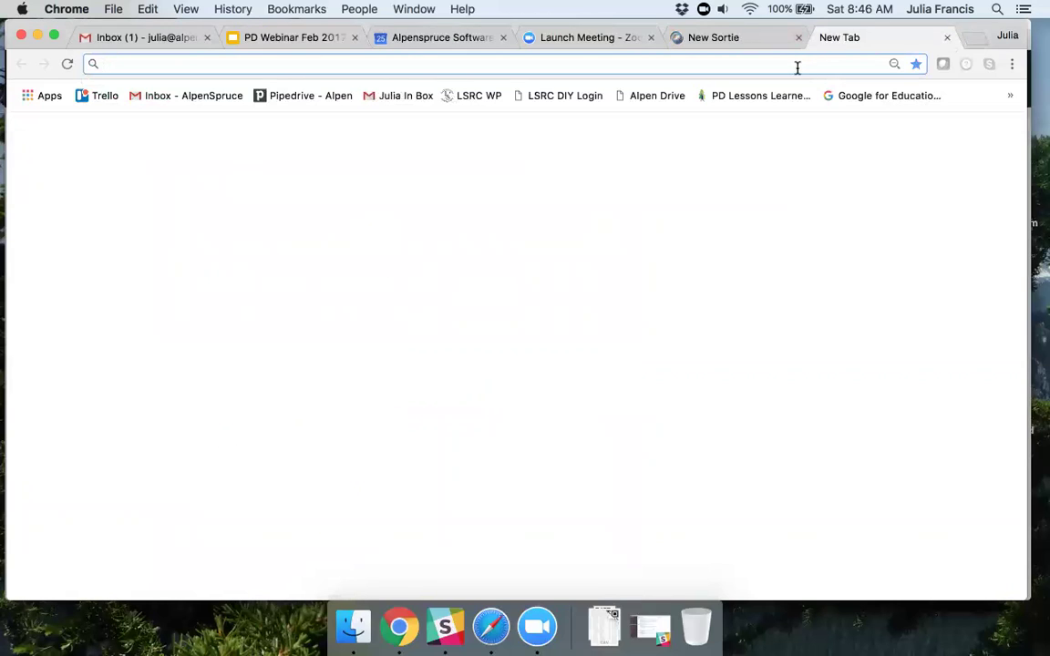
{"action": "type", "text": "google keep "}
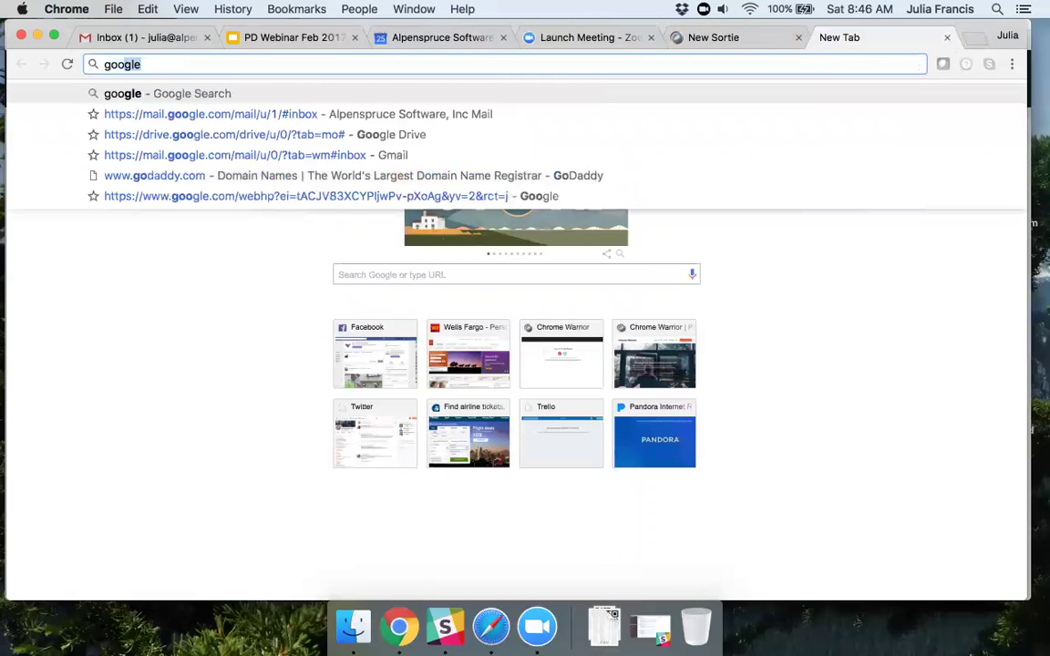
{"action": "type", "text": "101"}
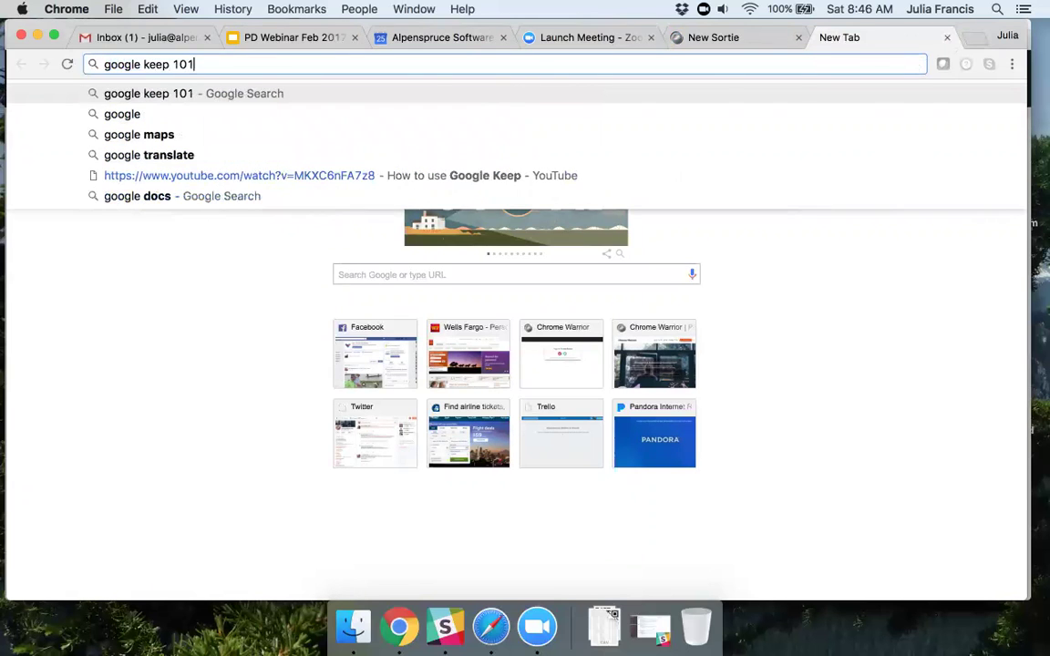
{"action": "key", "text": "Return"}
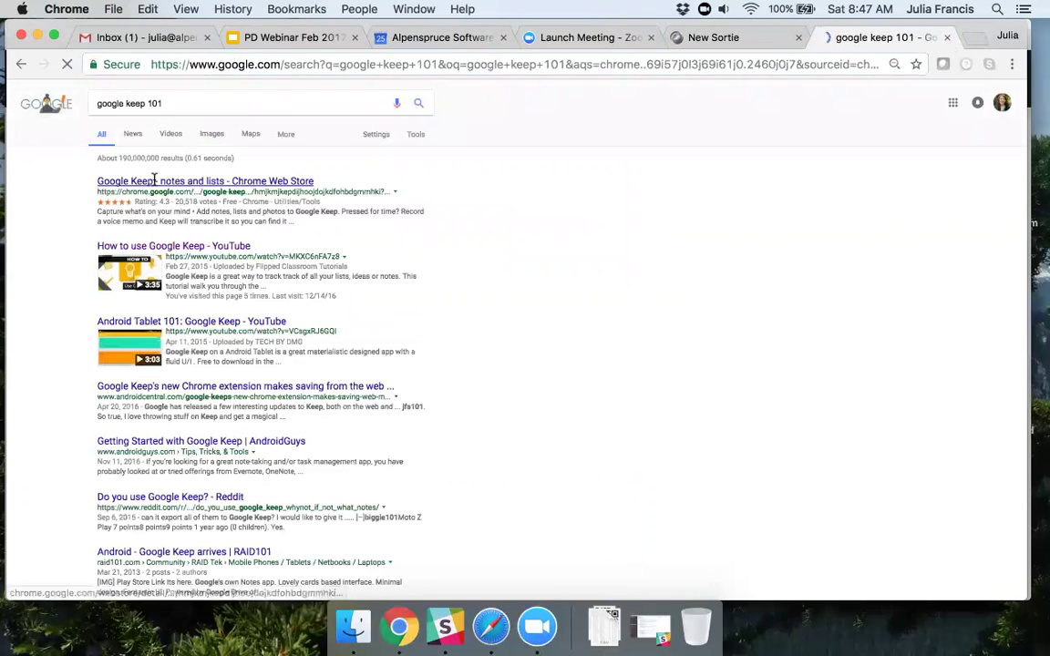
Step: Open the "How to use Google Keep" YouTube result, copy its address, and close the page to return to the new sortie
{"action": "left_click", "coordinate": [187, 248]}
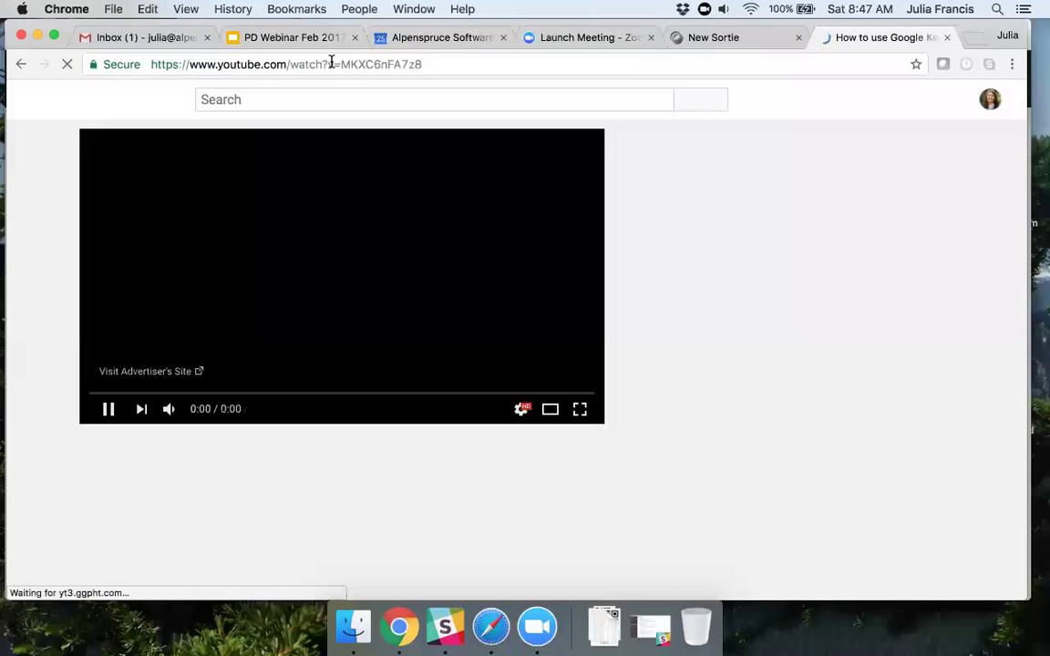
{"action": "left_click", "coordinate": [331, 64]}
{"action": "key", "text": "super+c"}
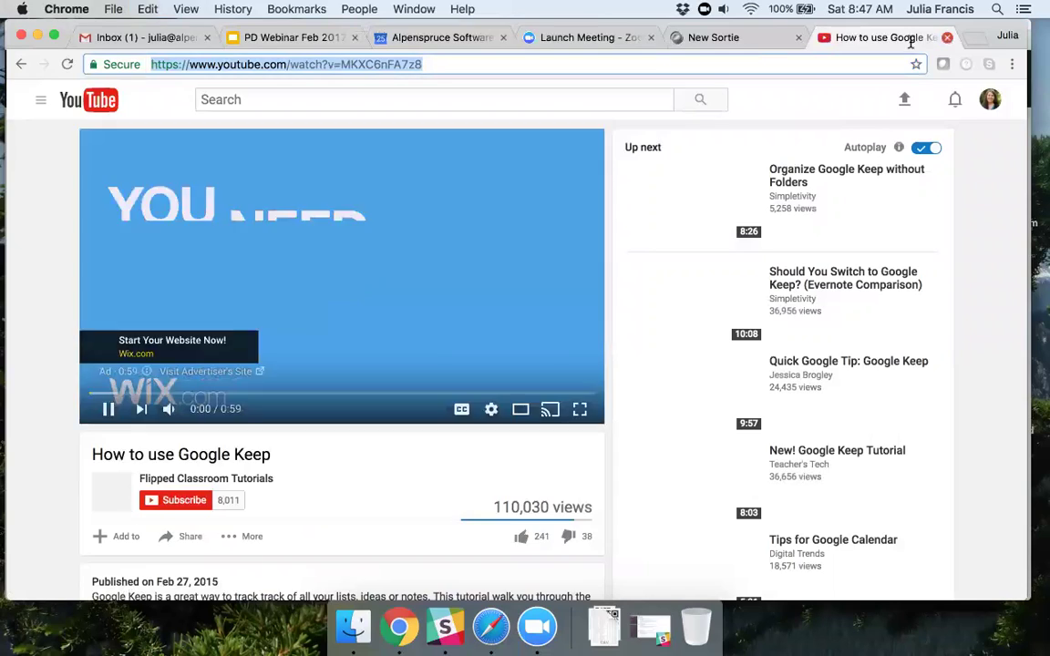
{"action": "key", "text": "super+w"}
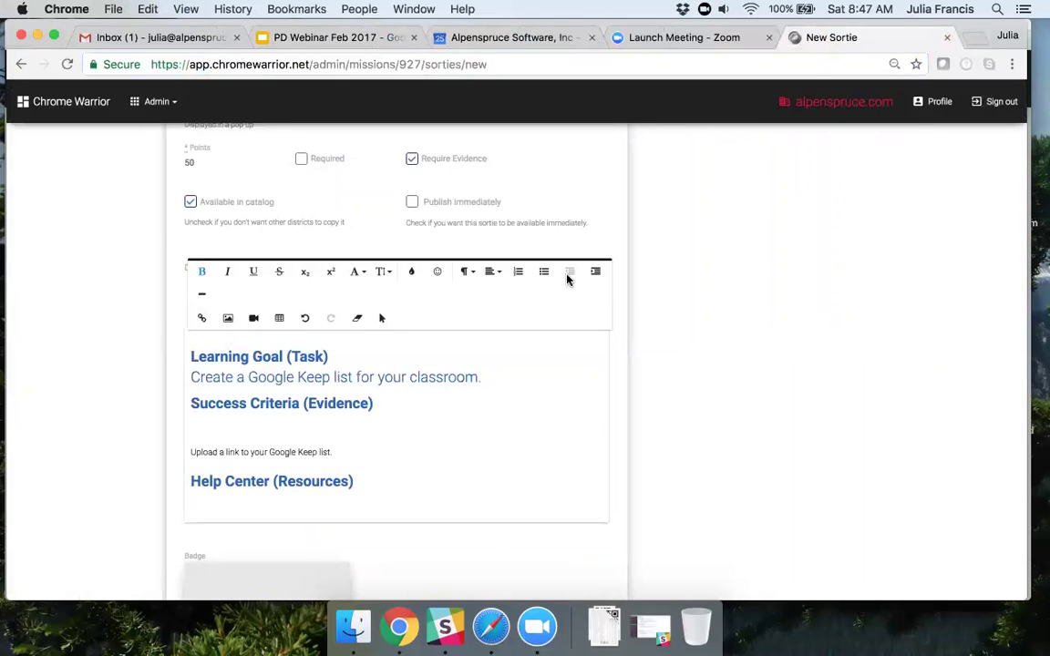
Step: Insert the copied YouTube video into the description below the Help Center (Resources) heading
{"action": "left_click", "coordinate": [254, 320]}
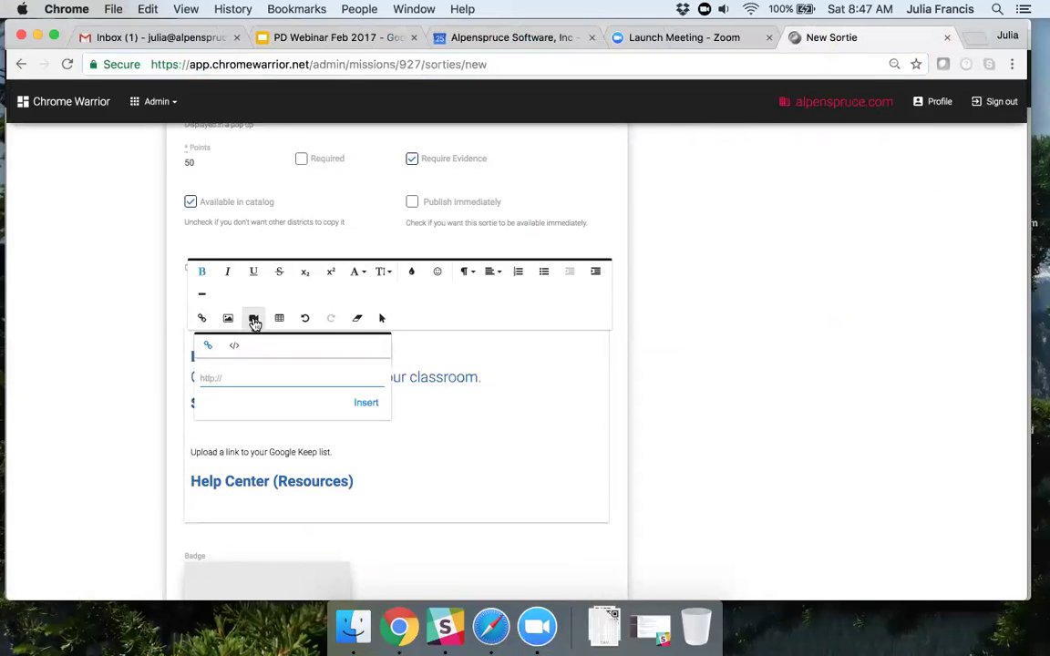
{"action": "key", "text": "super+v"}
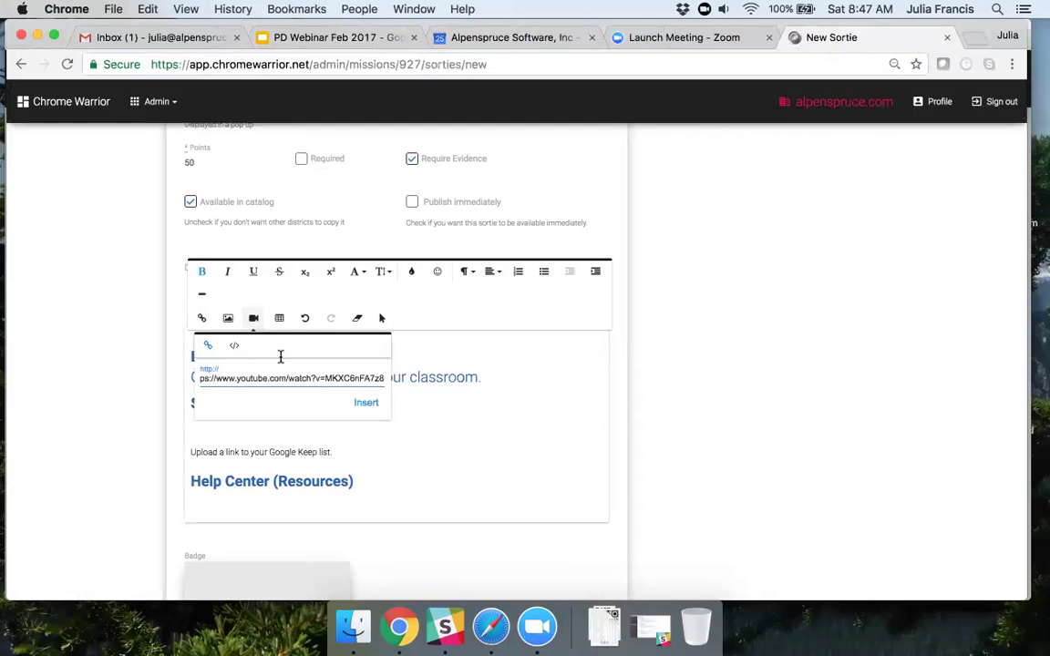
{"action": "left_click", "coordinate": [367, 402]}
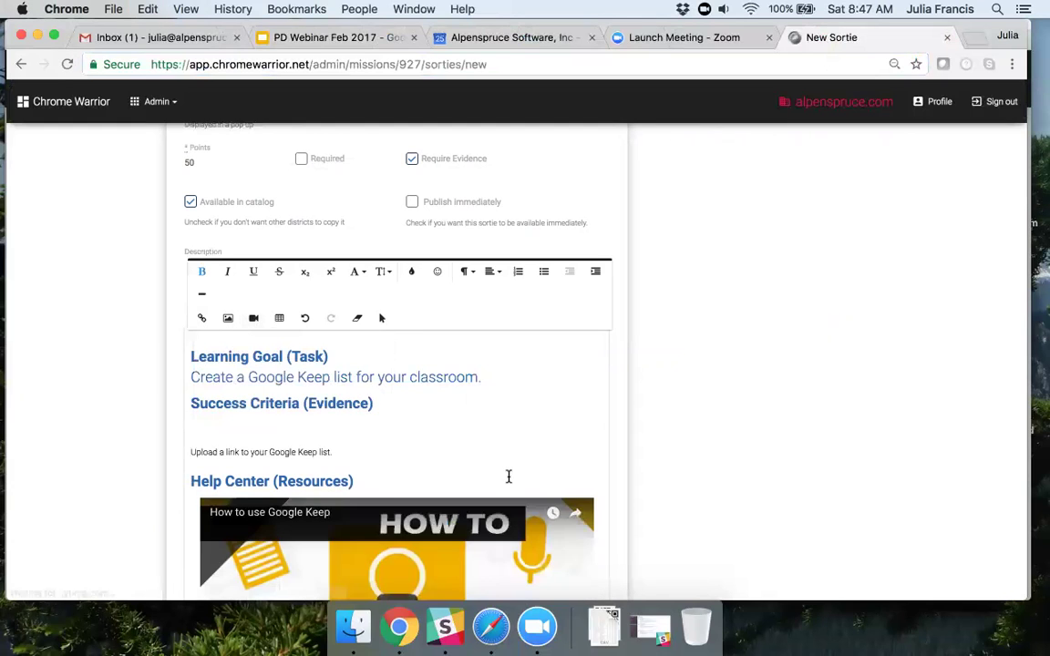
{"action": "scroll", "coordinate": [509, 475], "scroll_direction": "down", "scroll_amount": 5}
{"action": "scroll", "coordinate": [506, 477], "scroll_direction": "up", "scroll_amount": 2}
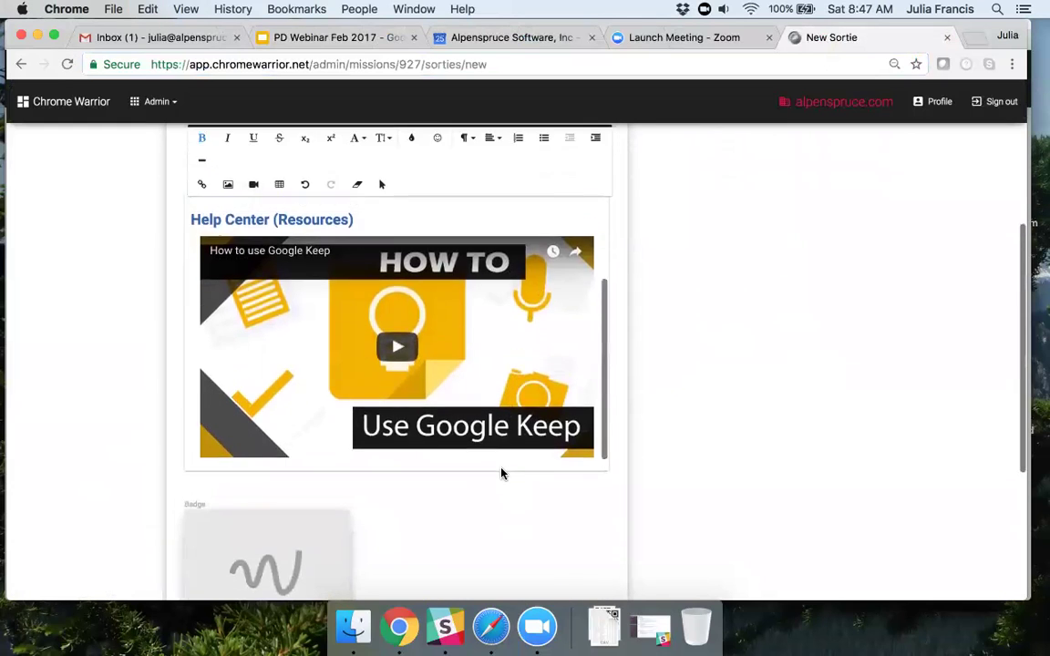
Step: Set the embedded Google Keep video's display style to Inline
{"action": "left_click", "coordinate": [317, 445]}
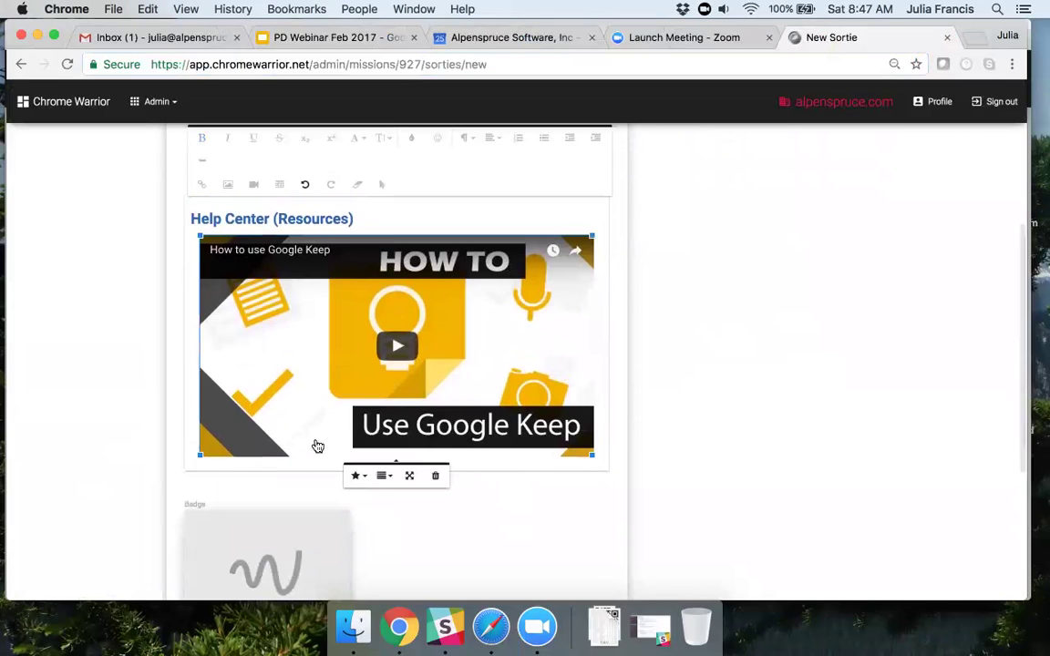
{"action": "left_click", "coordinate": [362, 478]}
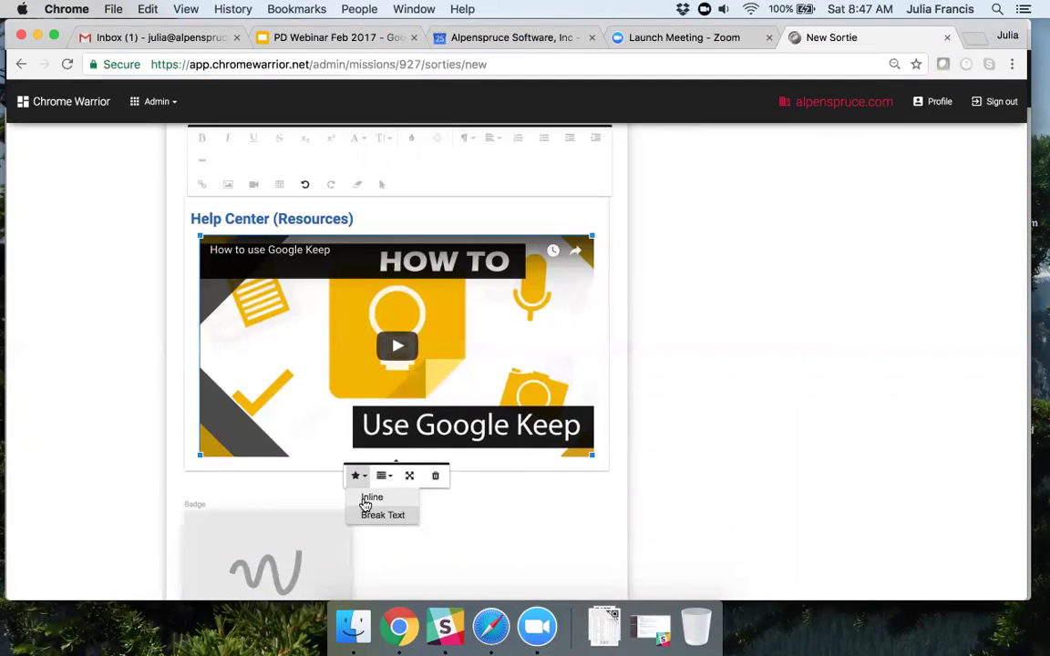
{"action": "left_click", "coordinate": [365, 497]}
{"action": "left_click", "coordinate": [375, 476]}
{"action": "left_click", "coordinate": [374, 476]}
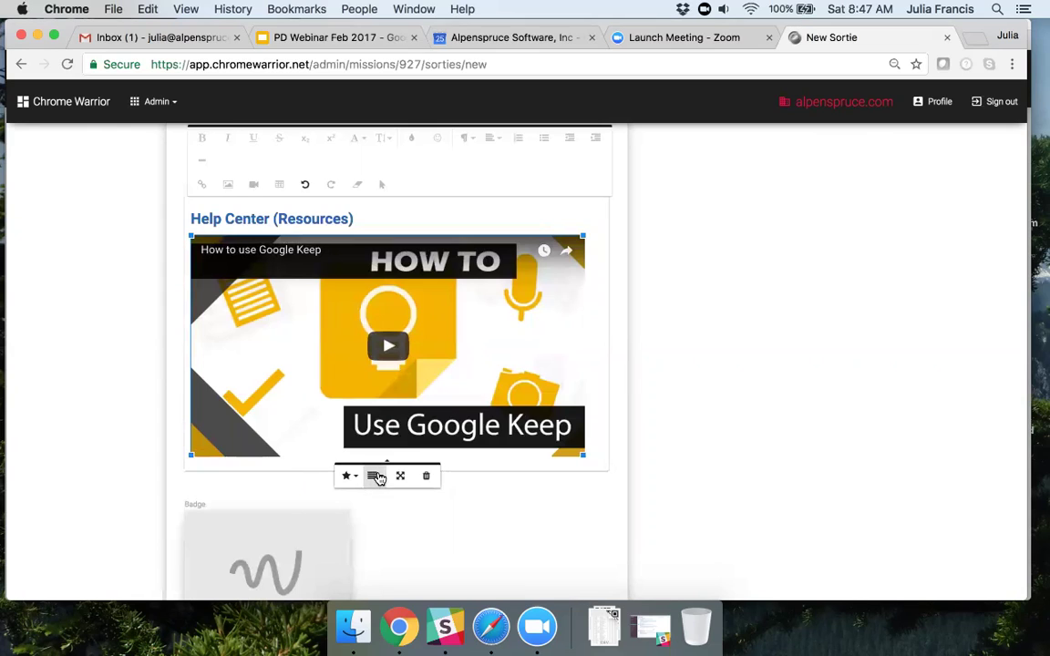
Step: Set the embedded video's width to 400 and look over the finished description
{"action": "left_click", "coordinate": [401, 476]}
{"action": "type", "text": "400"}
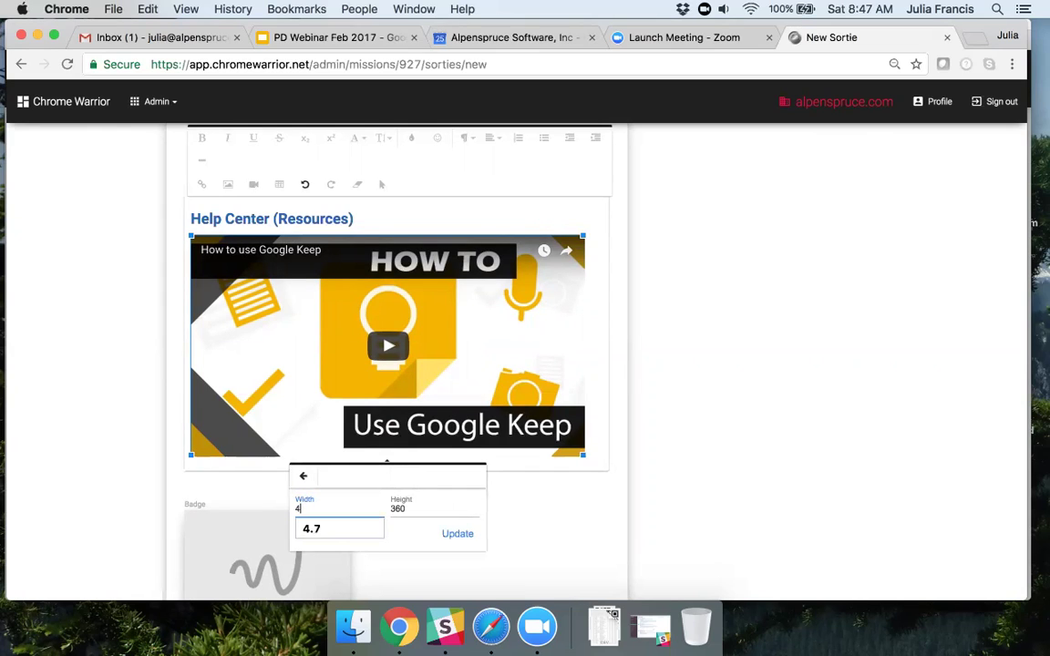
{"action": "left_click", "coordinate": [456, 536]}
{"action": "scroll", "coordinate": [523, 383], "scroll_direction": "up", "scroll_amount": 1}
{"action": "scroll", "coordinate": [523, 383], "scroll_direction": "up", "scroll_amount": 3}
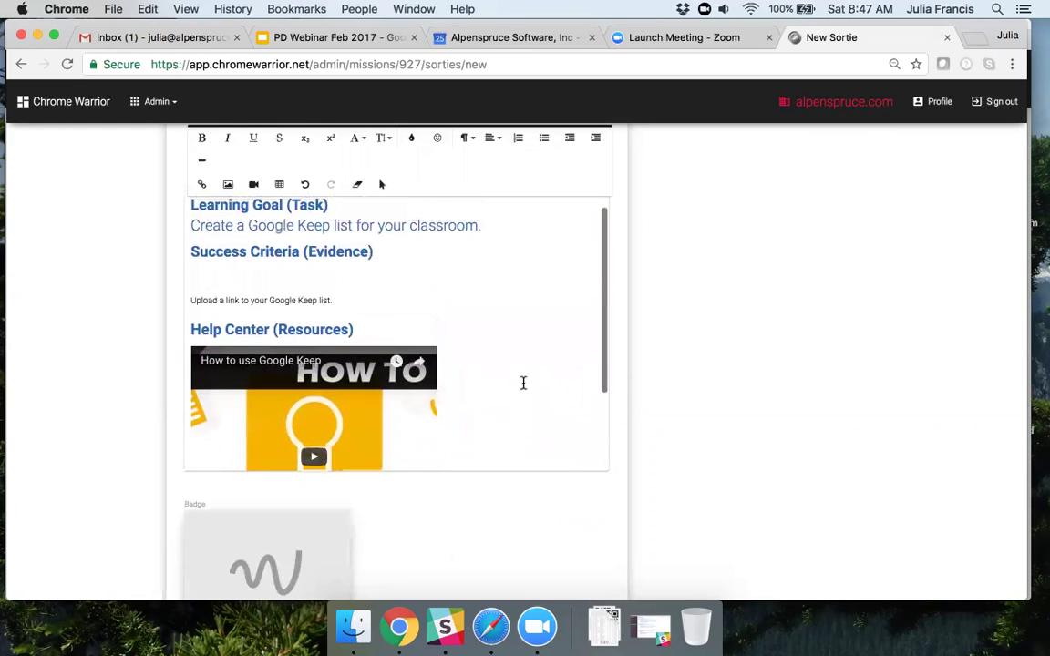
{"action": "scroll", "coordinate": [523, 383], "scroll_direction": "down", "scroll_amount": 5}
{"action": "scroll", "coordinate": [523, 384], "scroll_direction": "up", "scroll_amount": 5}
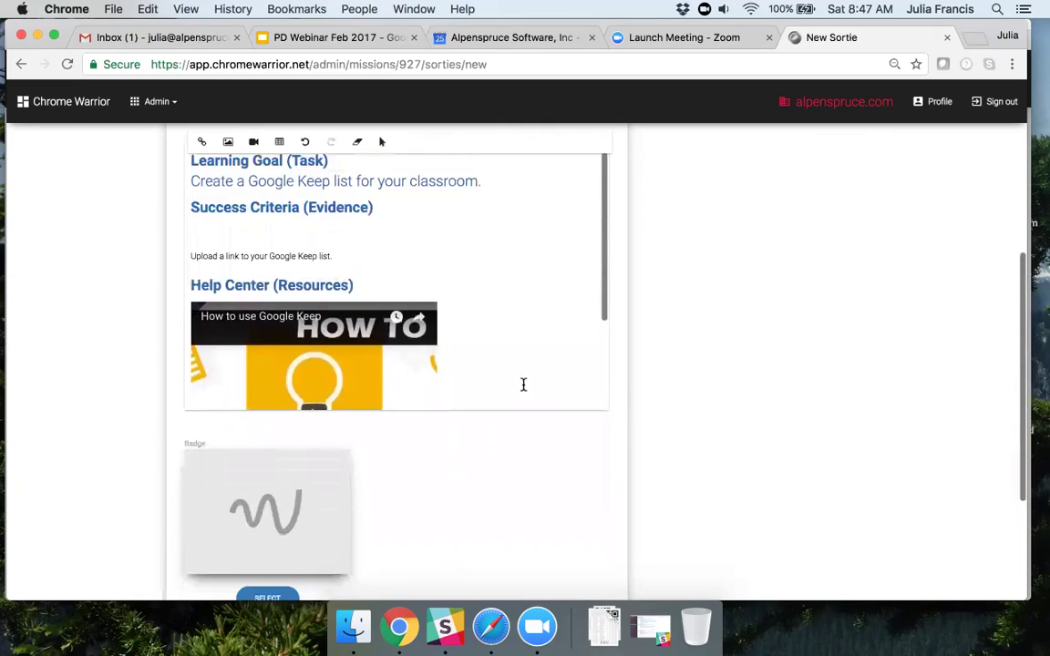
Step: Add the orange Chrome Warrior image from the desktop's CW Related folder as the badge and save the sortie
{"action": "scroll", "coordinate": [520, 401], "scroll_direction": "down", "scroll_amount": 5}
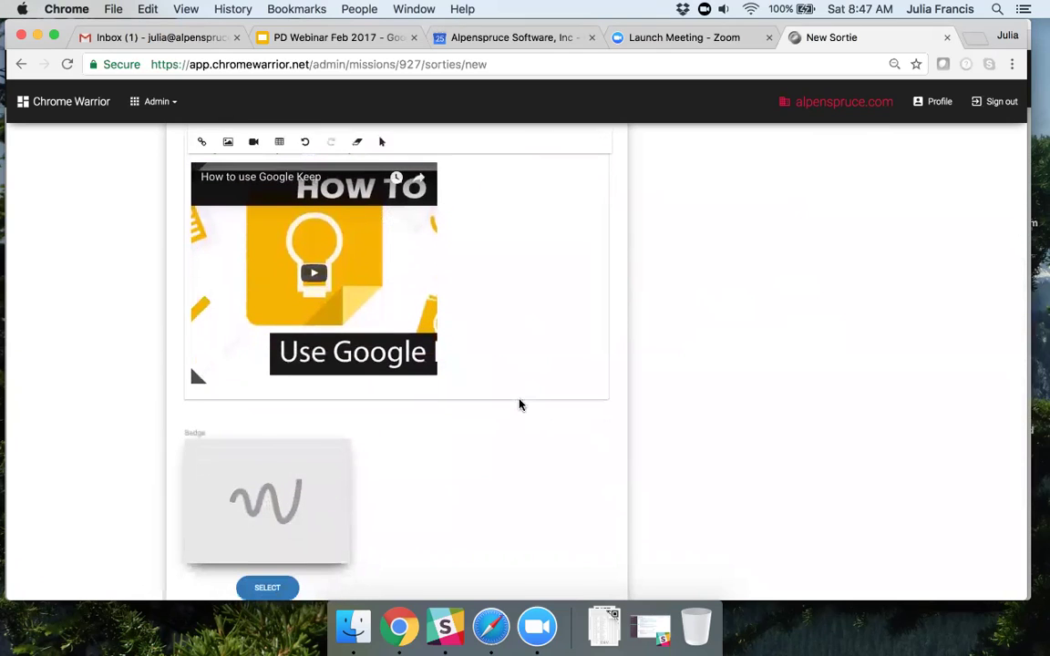
{"action": "scroll", "coordinate": [519, 405], "scroll_direction": "down", "scroll_amount": 1}
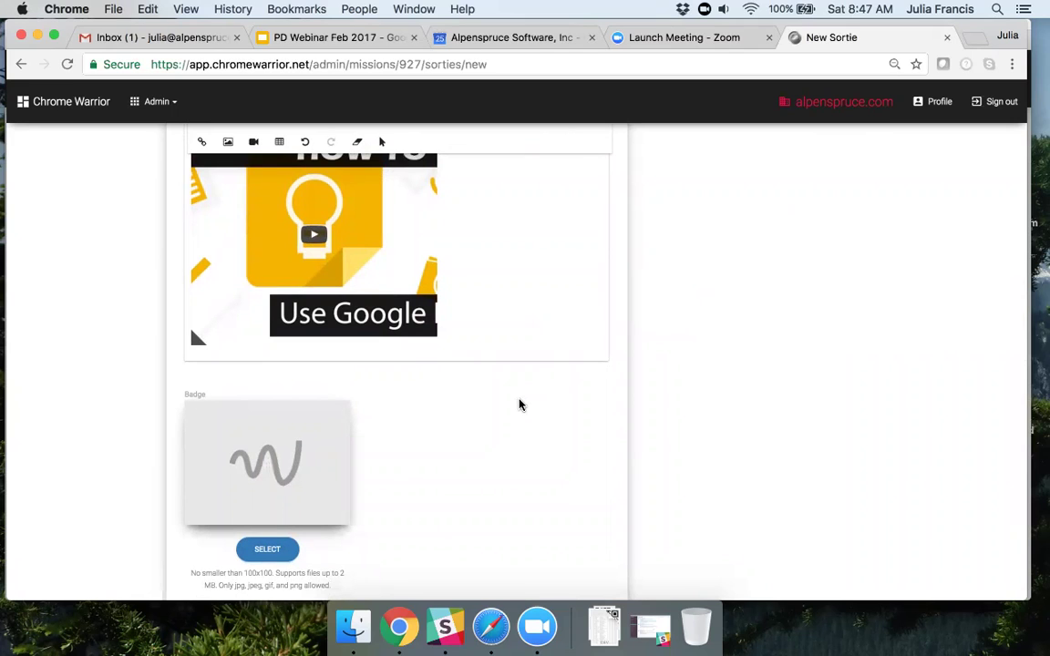
{"action": "scroll", "coordinate": [520, 413], "scroll_direction": "down", "scroll_amount": 2}
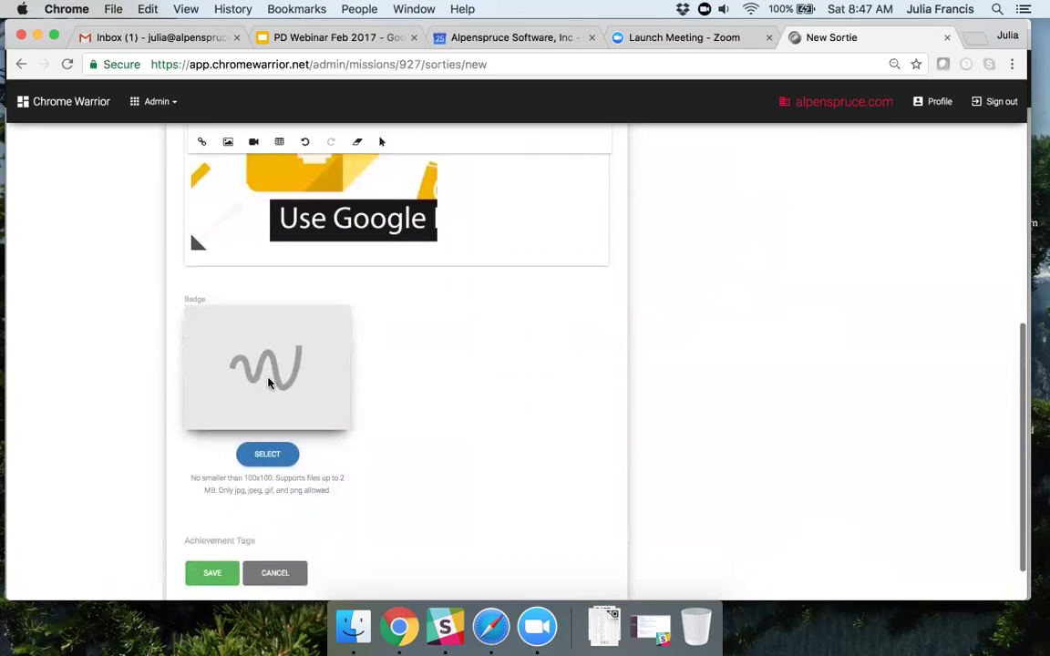
{"action": "left_click", "coordinate": [261, 456]}
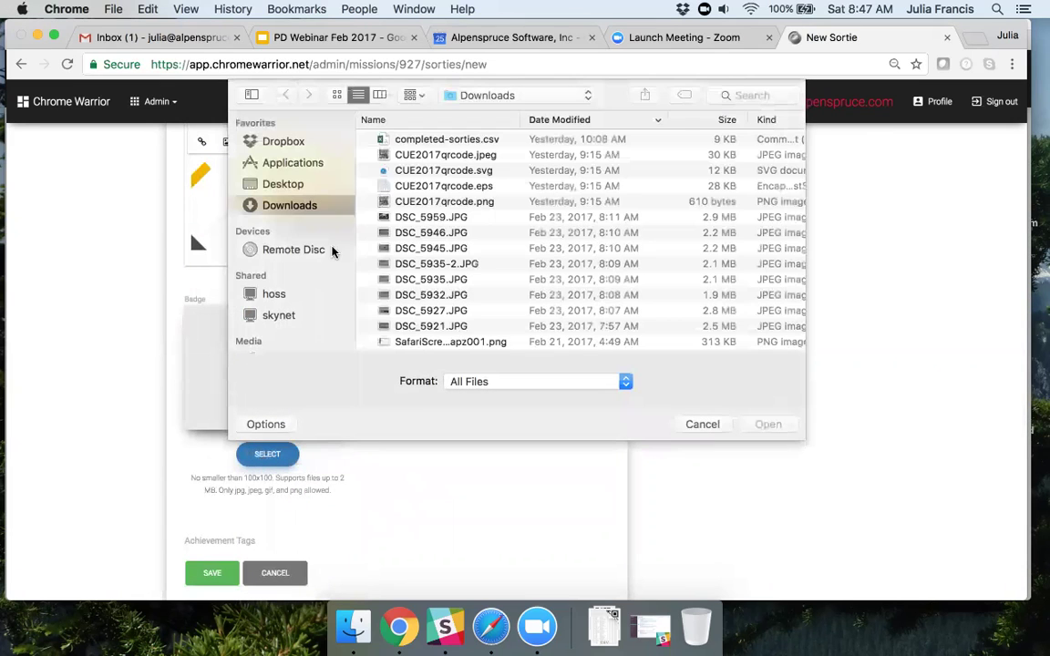
{"action": "left_click", "coordinate": [290, 183]}
{"action": "scroll", "coordinate": [405, 196], "scroll_direction": "down", "scroll_amount": 5}
{"action": "double_click", "coordinate": [412, 296]}
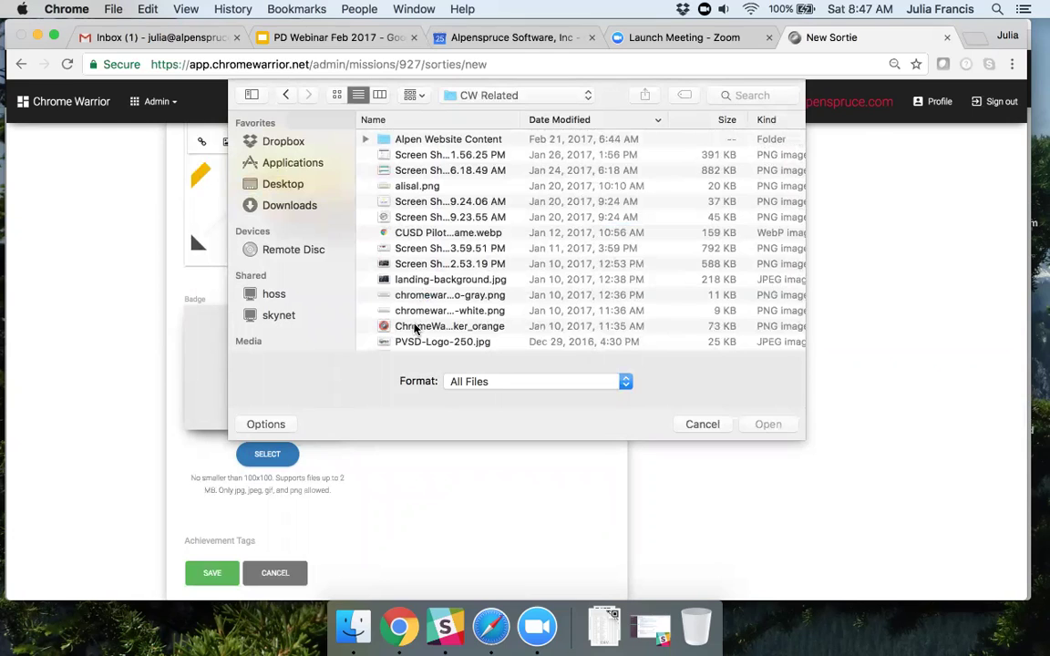
{"action": "double_click", "coordinate": [416, 327]}
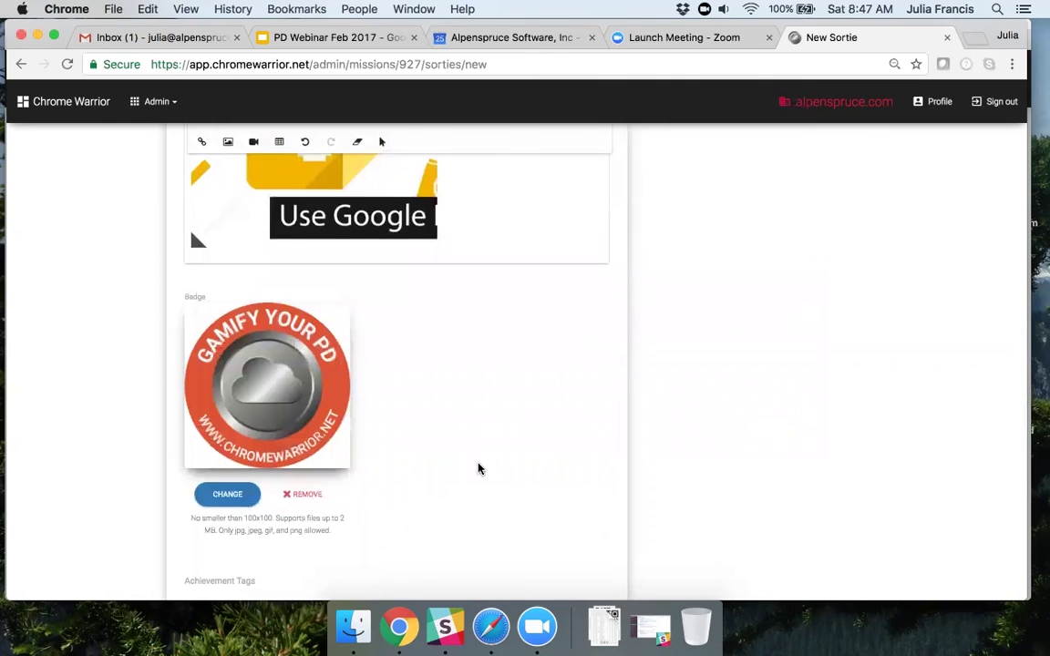
{"action": "scroll", "coordinate": [480, 470], "scroll_direction": "down", "scroll_amount": 3}
{"action": "left_click", "coordinate": [211, 520]}
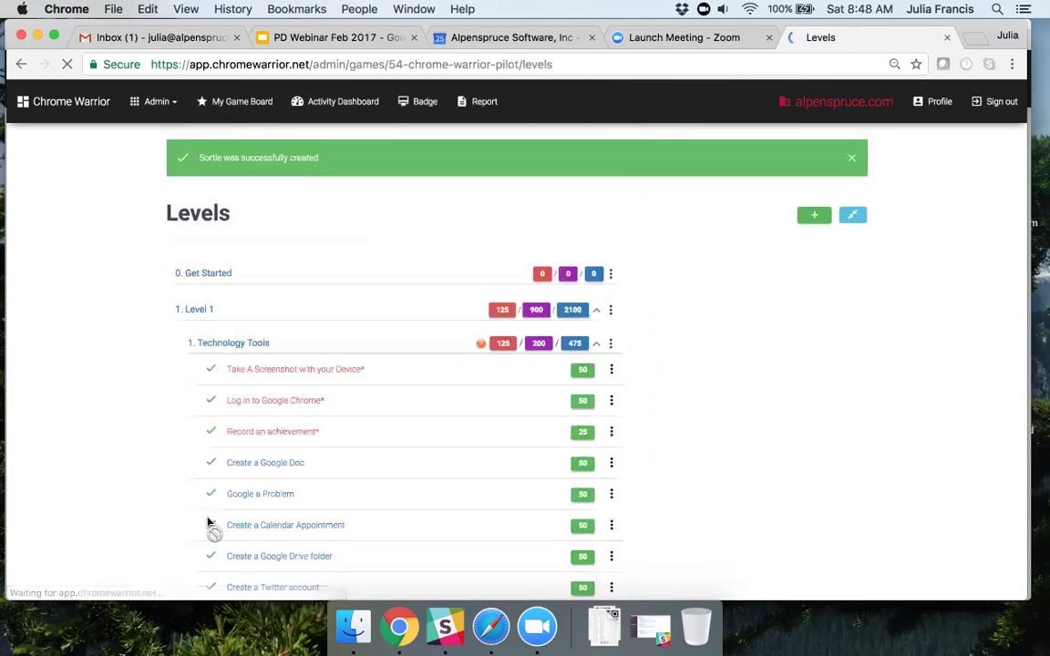
Step: Open the Google Keep sortie under the Technology Tools mission for editing
{"action": "scroll", "coordinate": [209, 525], "scroll_direction": "down", "scroll_amount": 5}
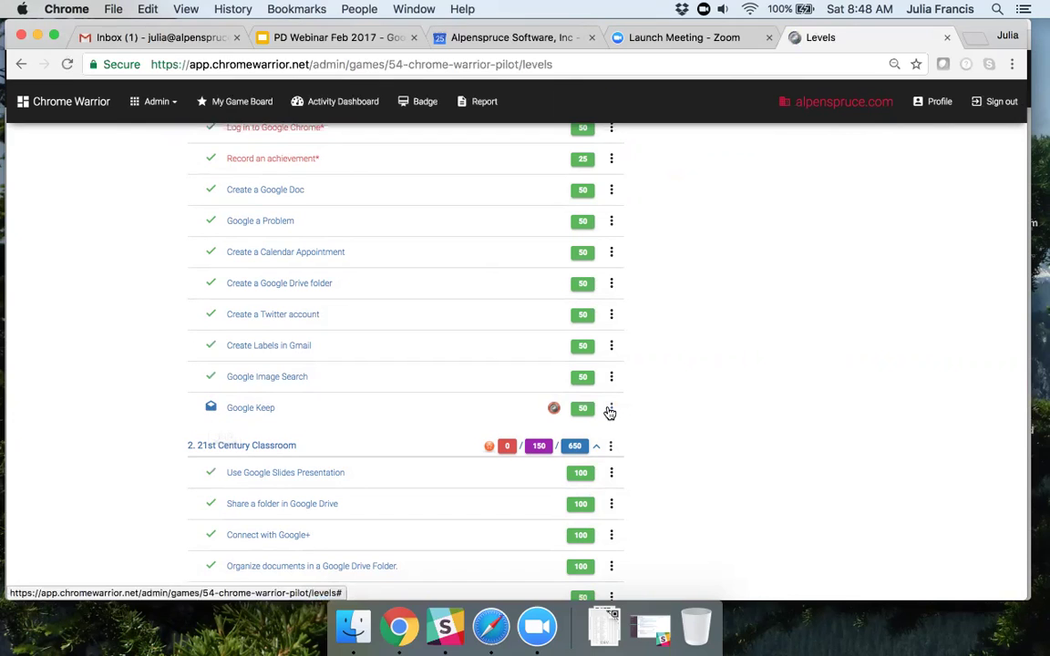
{"action": "left_click", "coordinate": [611, 411]}
{"action": "left_click", "coordinate": [558, 430]}
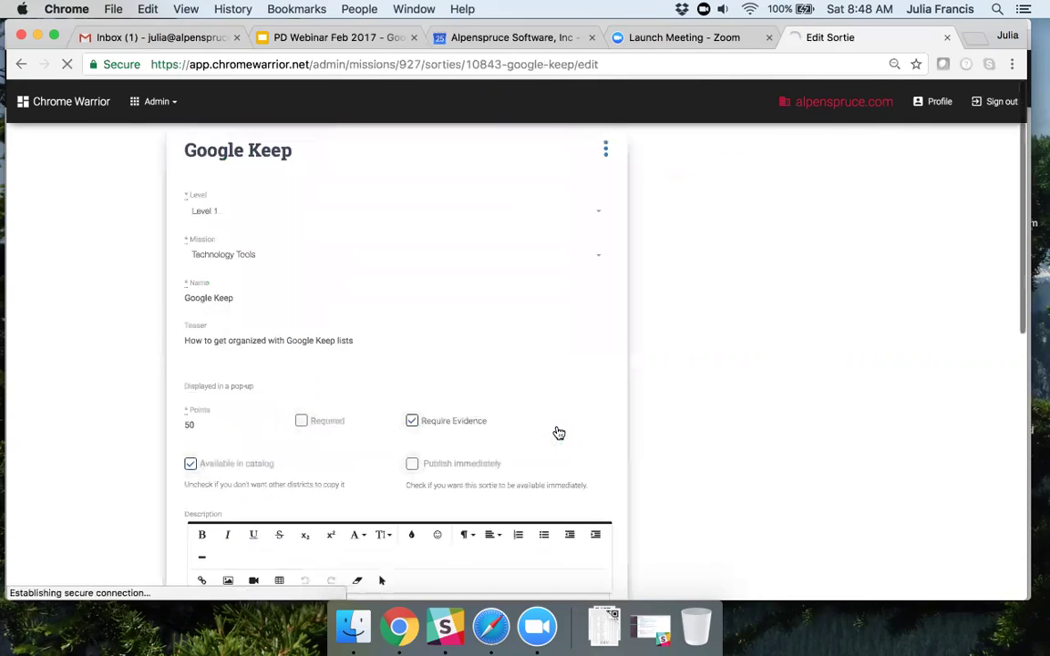